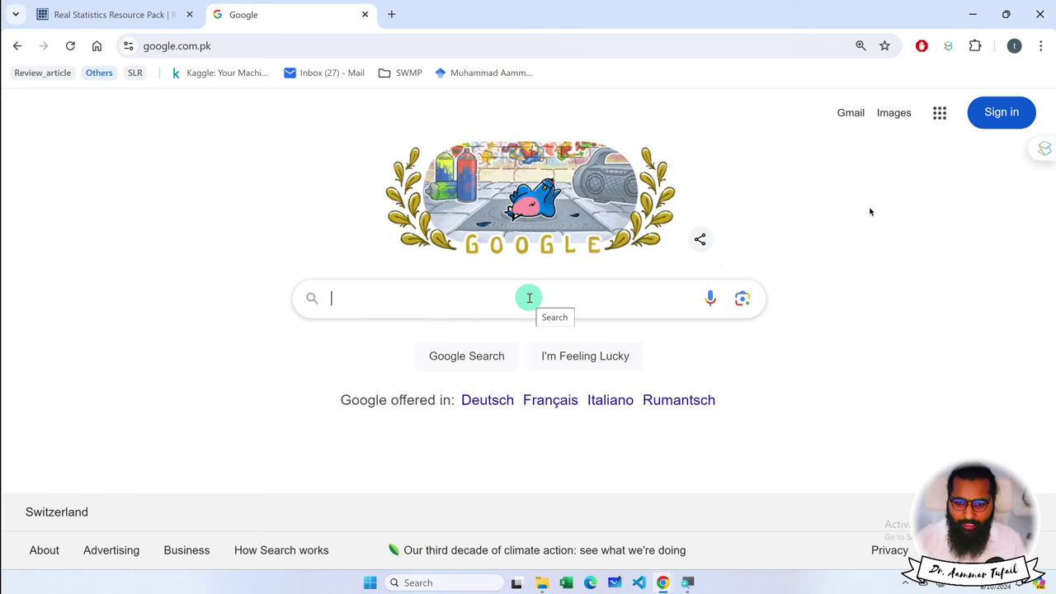
# Step: Search Google for 'ms excel', open Microsoft's Excel product page, and start a new tab
pyautogui.click(371, 295)
pyautogui.write('ms excel')
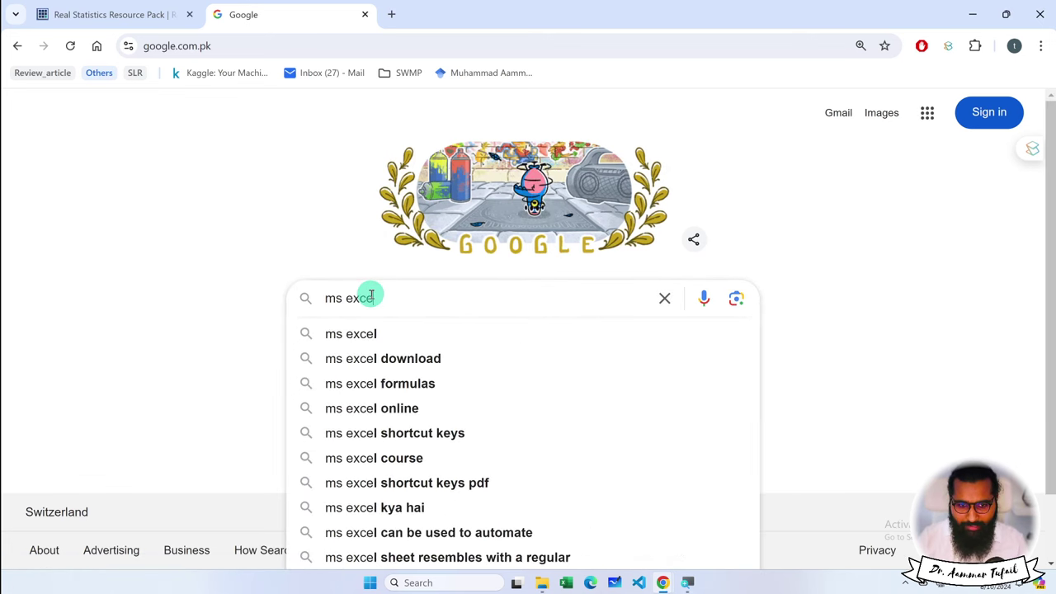
pyautogui.press('Return')
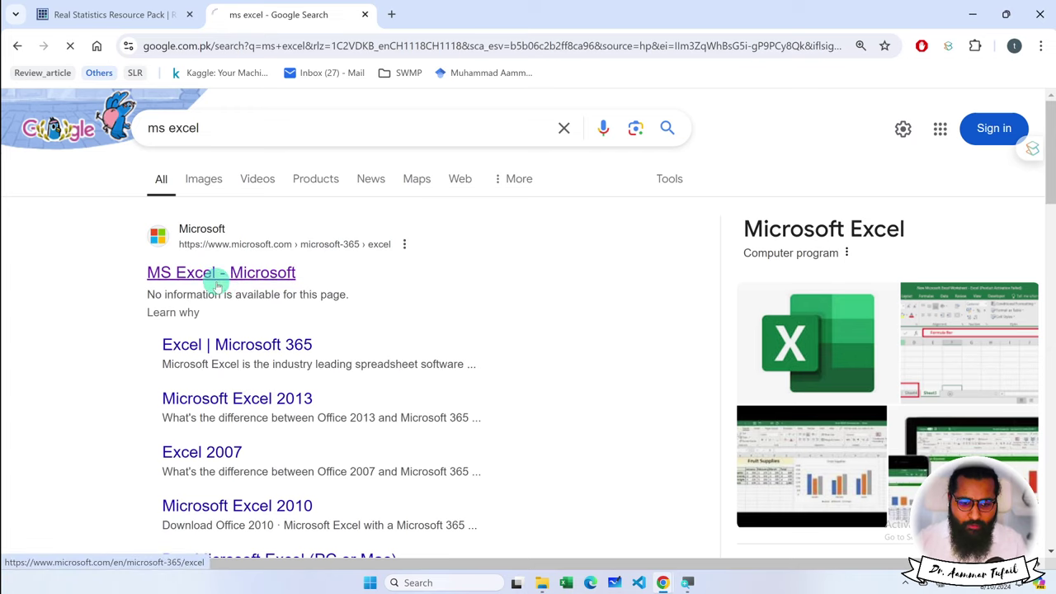
pyautogui.click(213, 274)
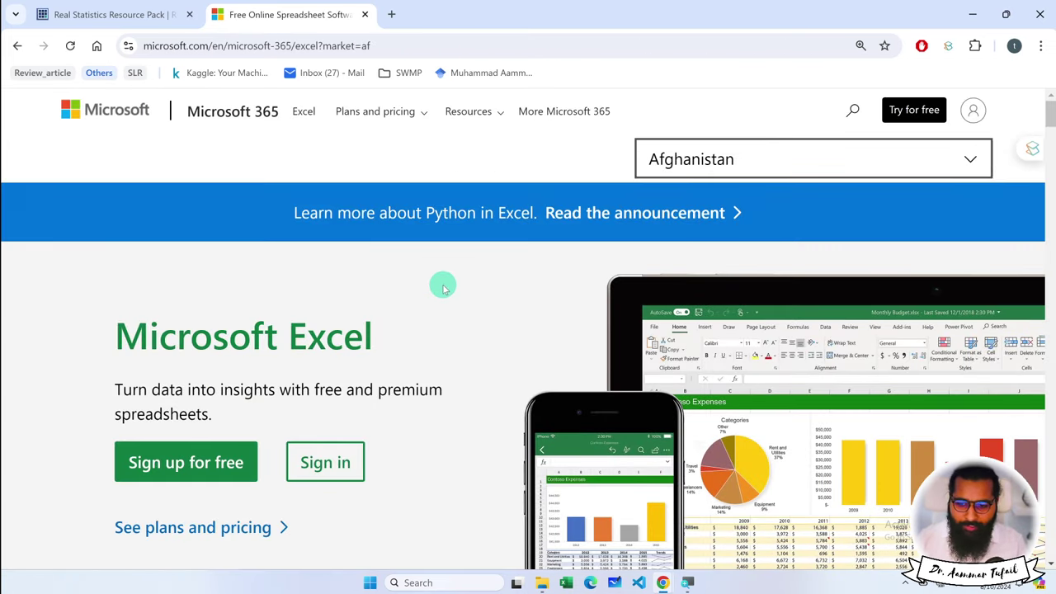
pyautogui.scroll(-2, 444, 288)
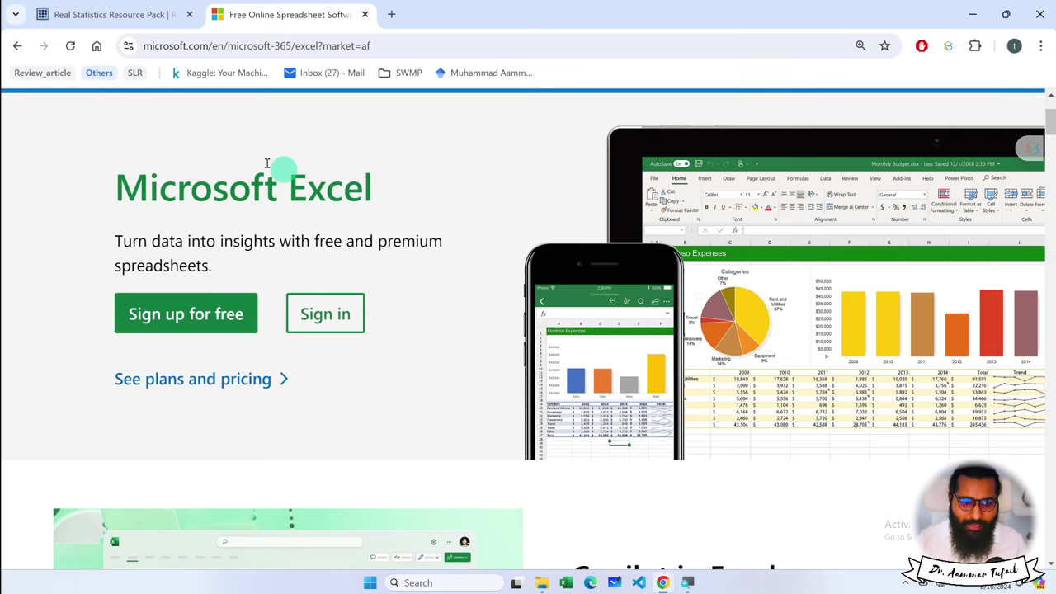
pyautogui.click(391, 14)
# Step: Go to codanics.com and open the Data Analyst Summer Bootcamp 2024 course from Courses
pyautogui.write('codanics')
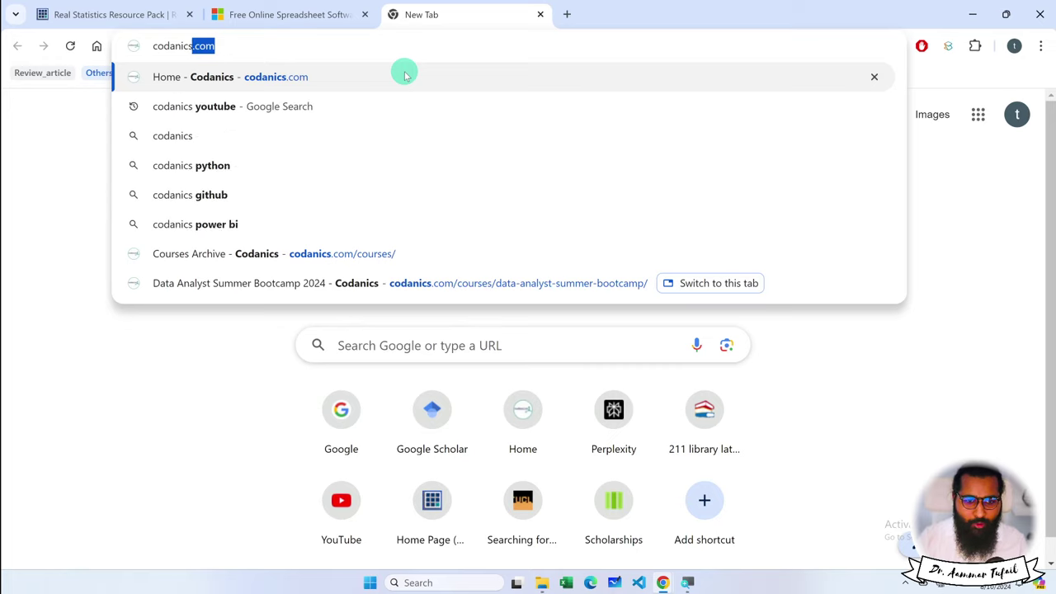
pyautogui.click(404, 76)
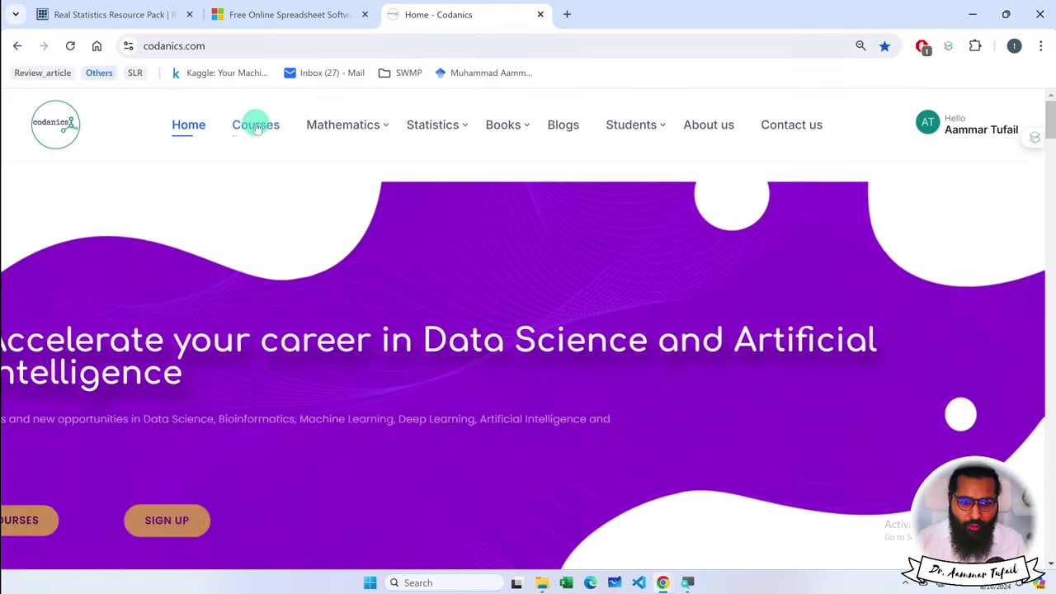
pyautogui.click(256, 126)
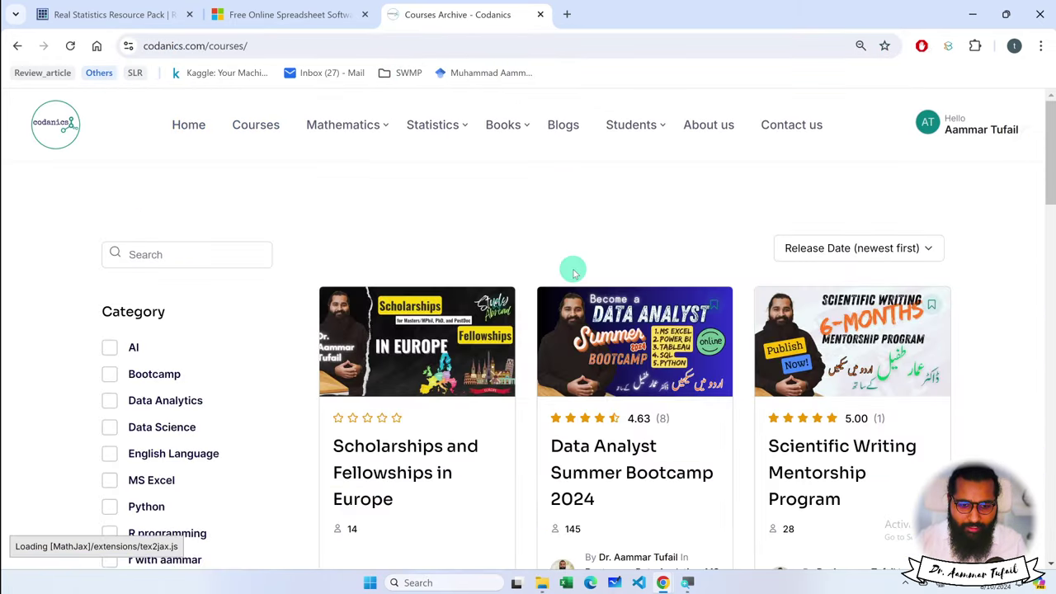
pyautogui.scroll(-2, 577, 276)
pyautogui.click(610, 283)
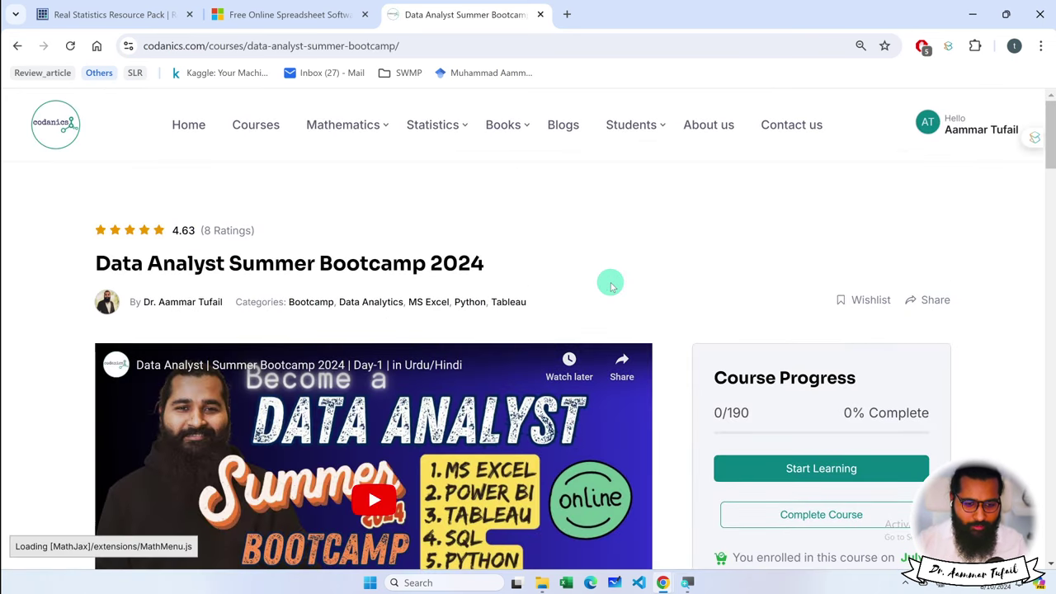
# Step: Expand the About Course list to all ten items, select them, then open a new tab
pyautogui.scroll(-3, 610, 286)
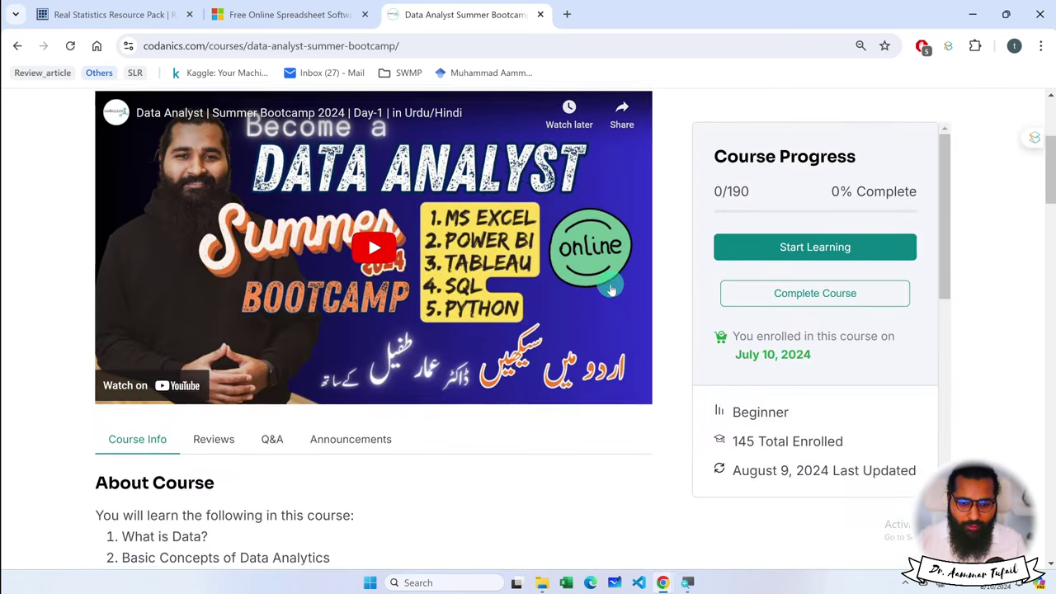
pyautogui.scroll(-4, 611, 288)
pyautogui.scroll(-4, 611, 289)
pyautogui.scroll(-2, 610, 289)
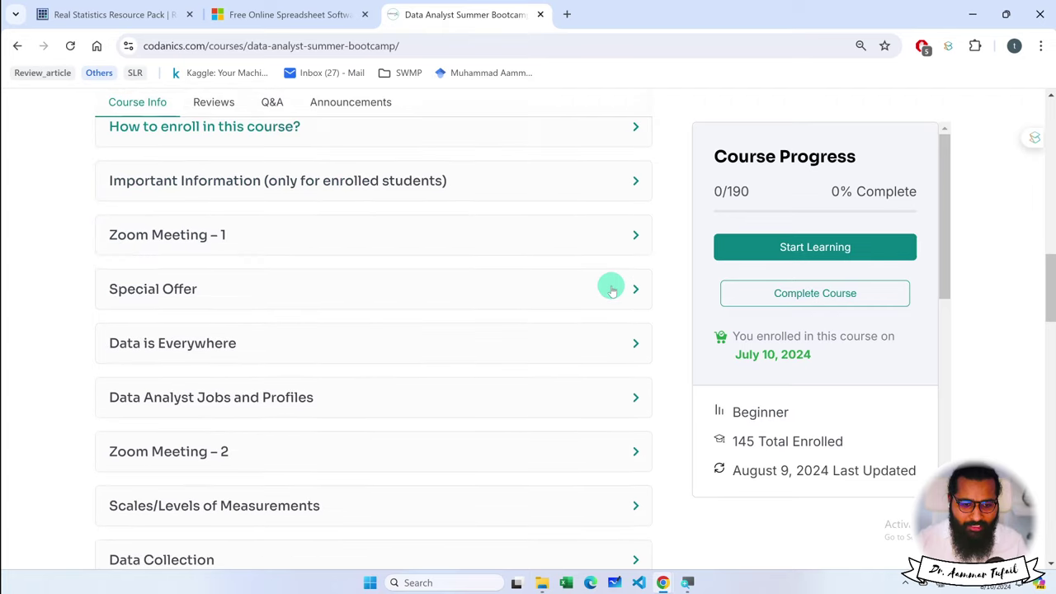
pyautogui.scroll(-1, 611, 289)
pyautogui.scroll(-2, 611, 286)
pyautogui.scroll(-3, 610, 285)
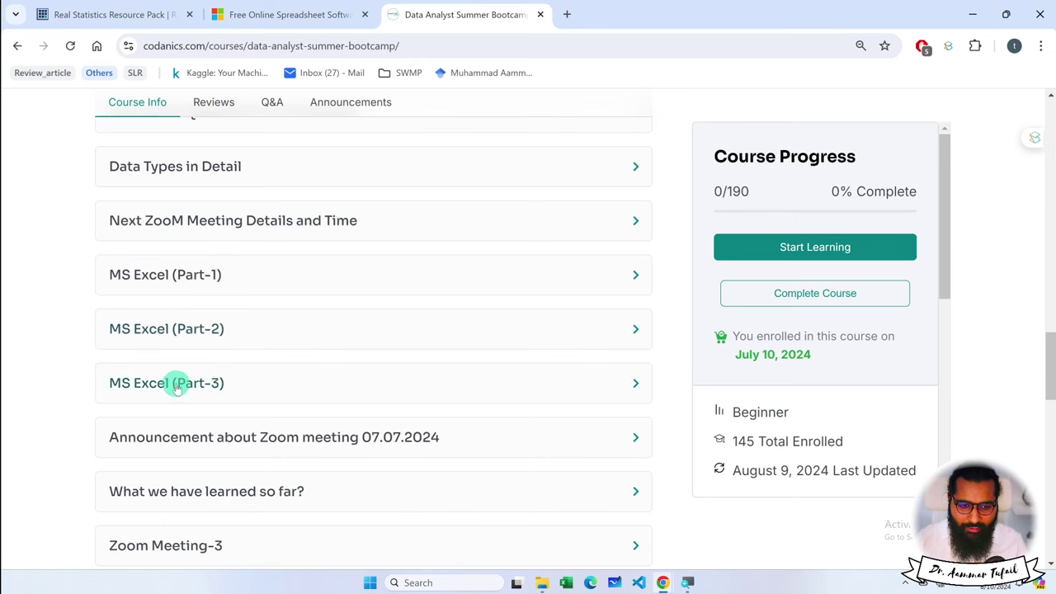
pyautogui.scroll(10, 347, 334)
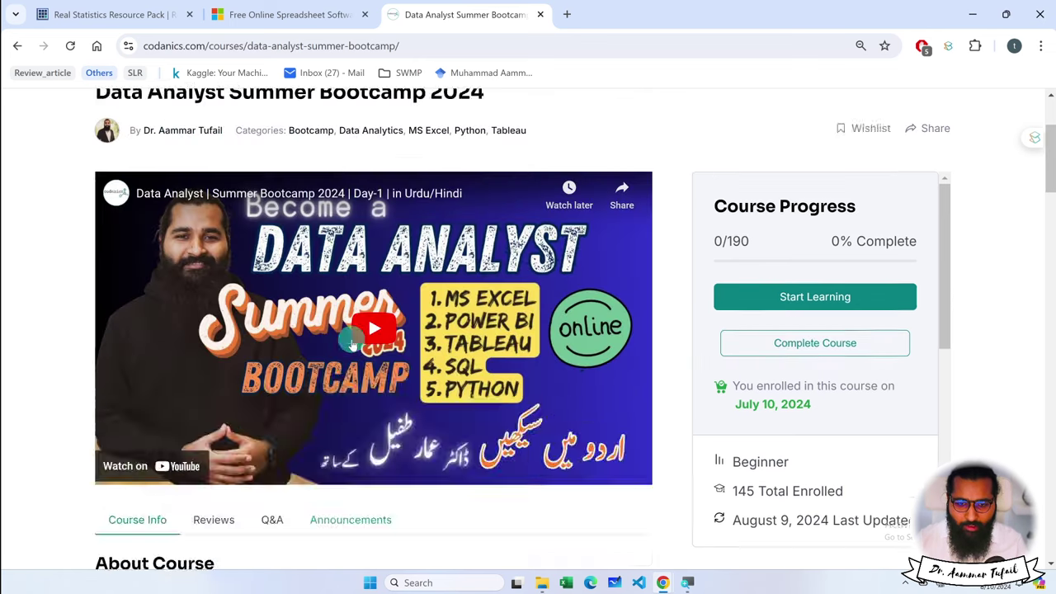
pyautogui.scroll(3, 351, 338)
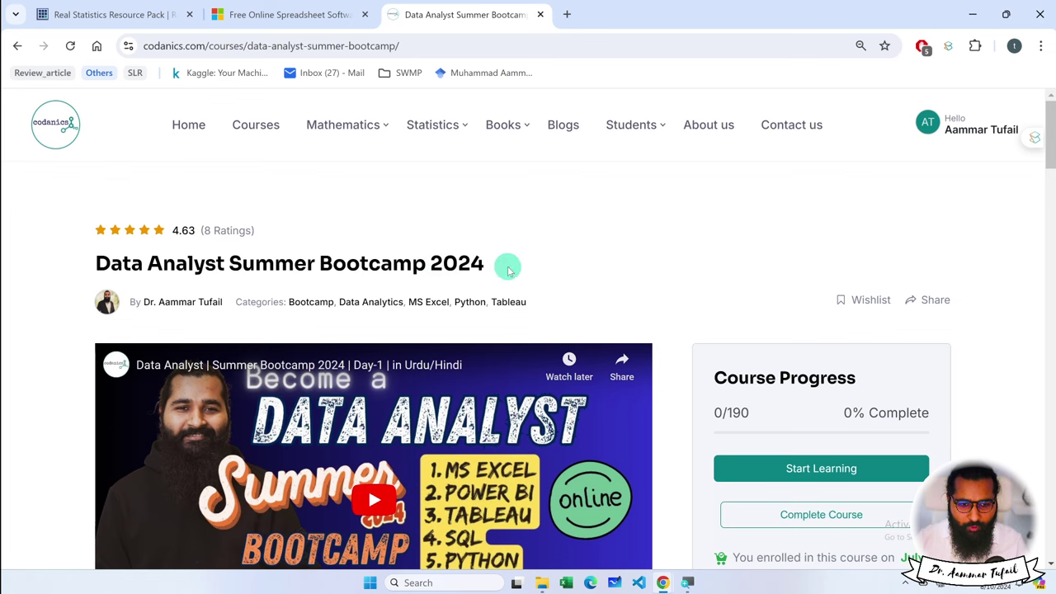
pyautogui.scroll(-2, 519, 266)
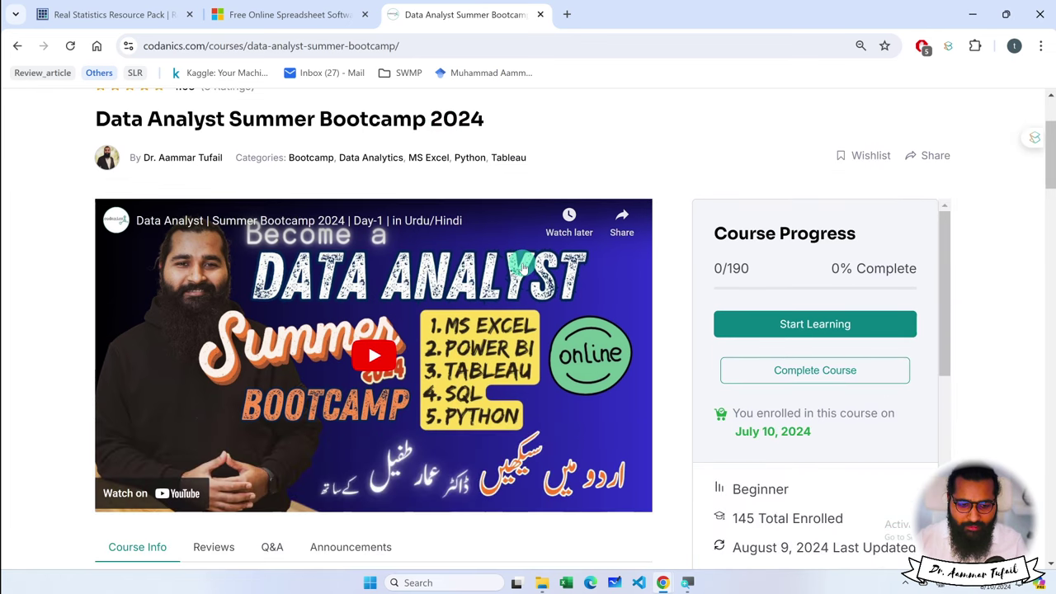
pyautogui.scroll(-4, 523, 264)
pyautogui.click(125, 402)
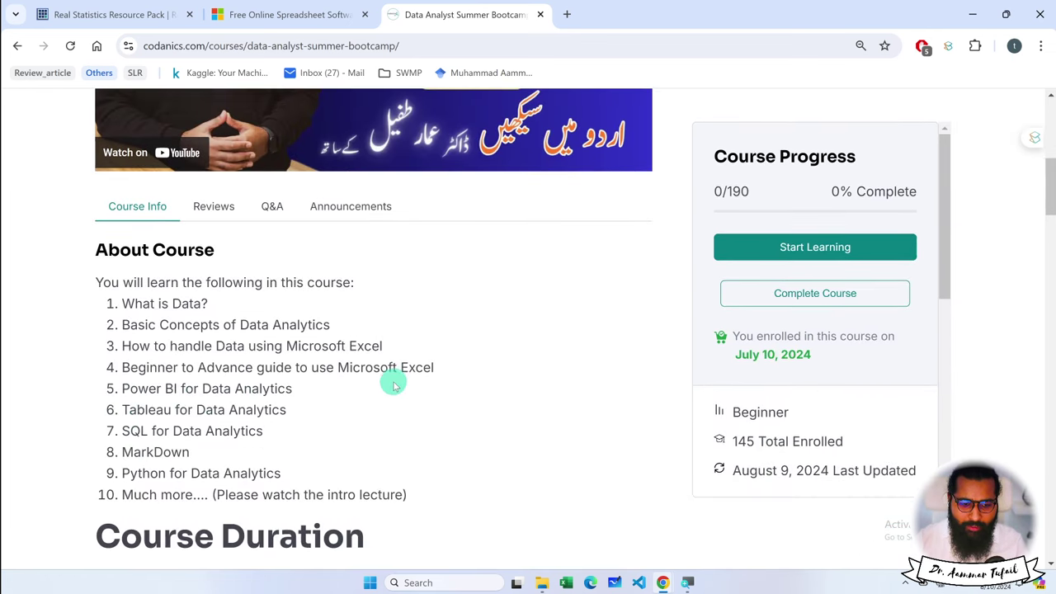
pyautogui.scroll(-1, 393, 379)
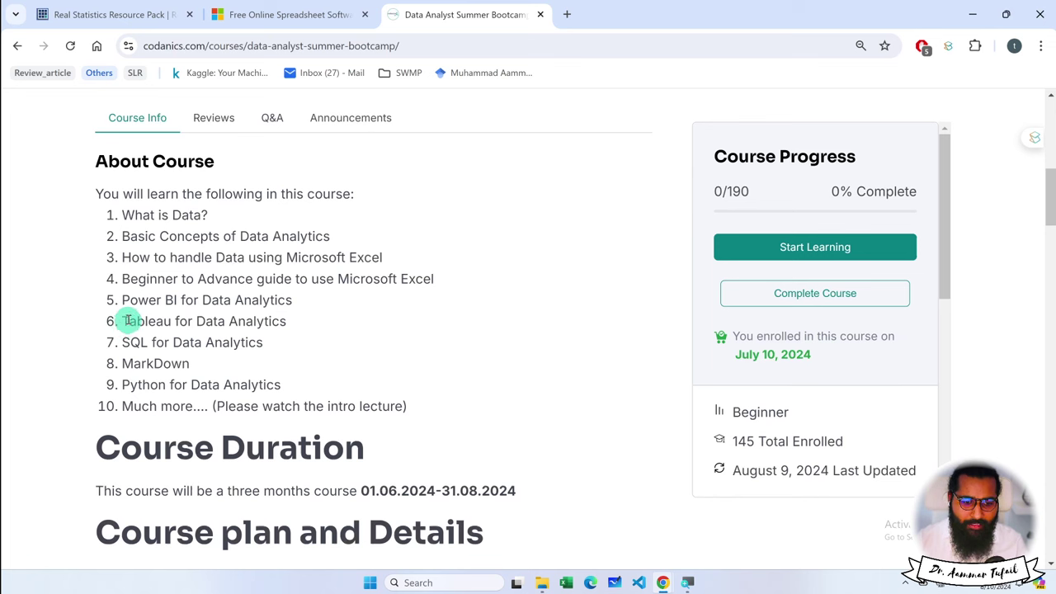
pyautogui.moveTo(121, 213); pyautogui.dragTo(337, 393)
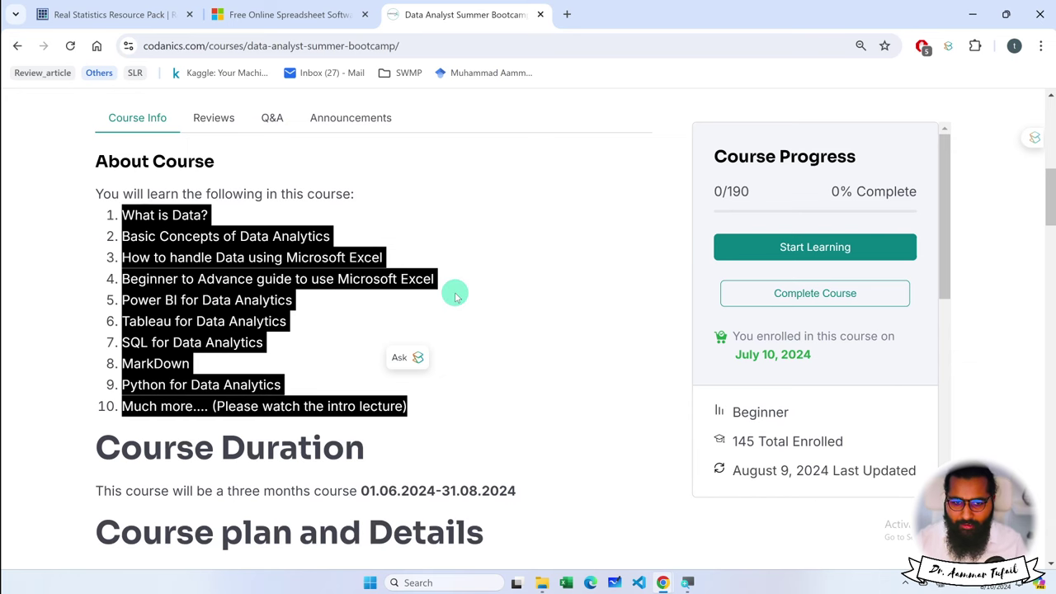
pyautogui.scroll(3, 454, 292)
pyautogui.click(572, 11)
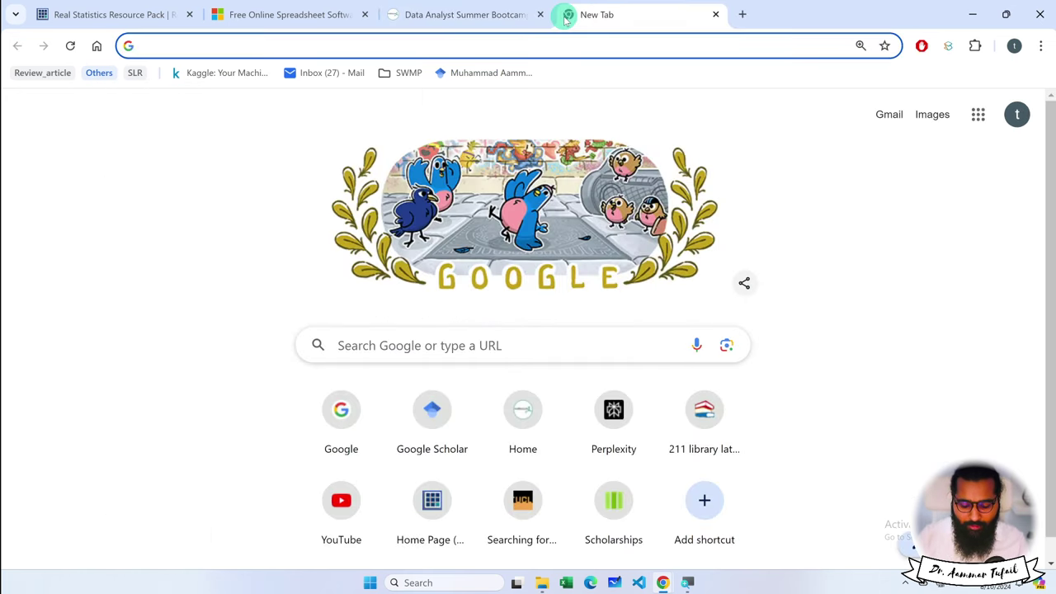
# Step: Search Google for 'youtube codanics'
pyautogui.write('co')
pyautogui.press('BackSpace')
pyautogui.press('BackSpace')
pyautogui.press('BackSpace')
pyautogui.write('yo')
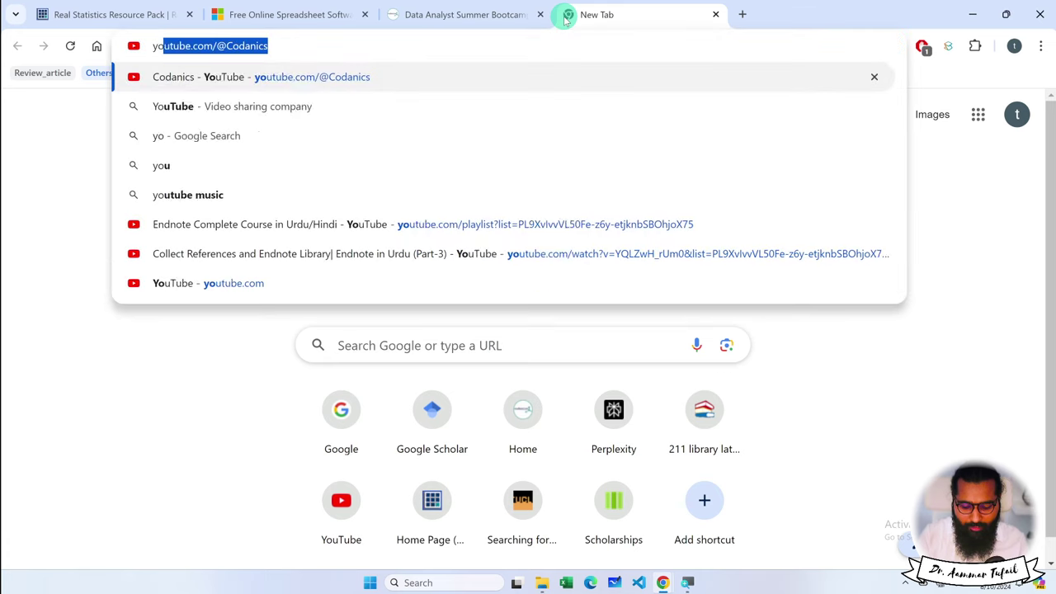
pyautogui.write('utube cdo')
pyautogui.press('BackSpace')
pyautogui.press('BackSpace')
pyautogui.write('o')
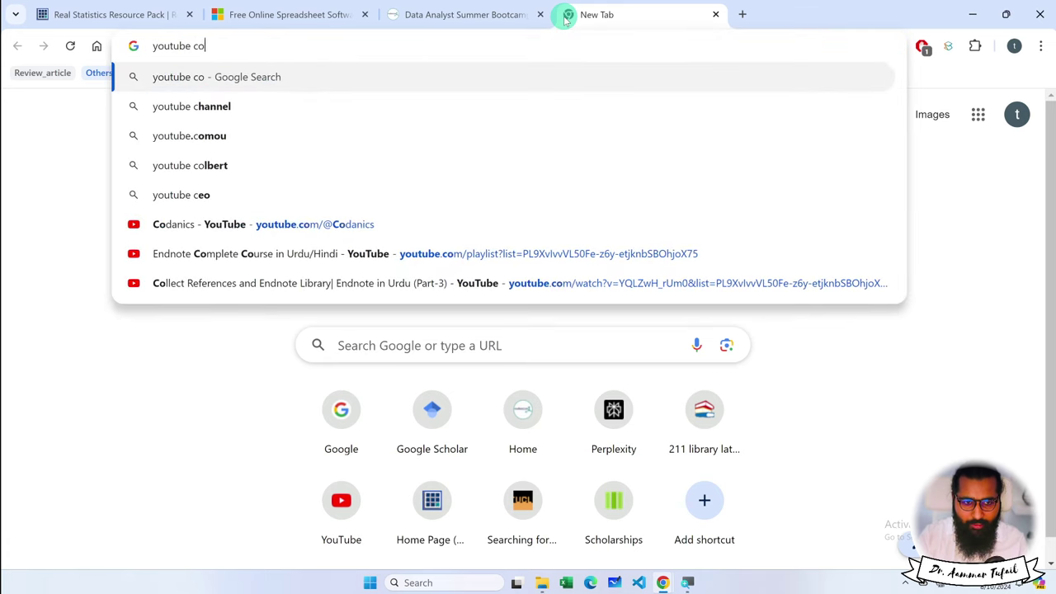
pyautogui.write('danics')
pyautogui.press('Return')
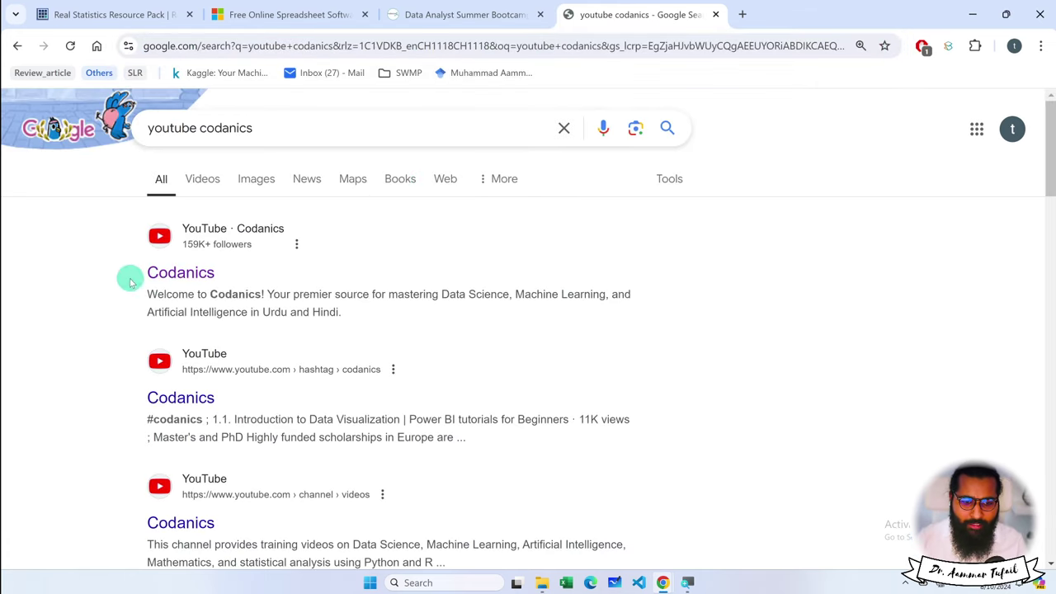
# Step: Open the Codanics YouTube channel's playlists and search the channel for excel
pyautogui.click(167, 305)
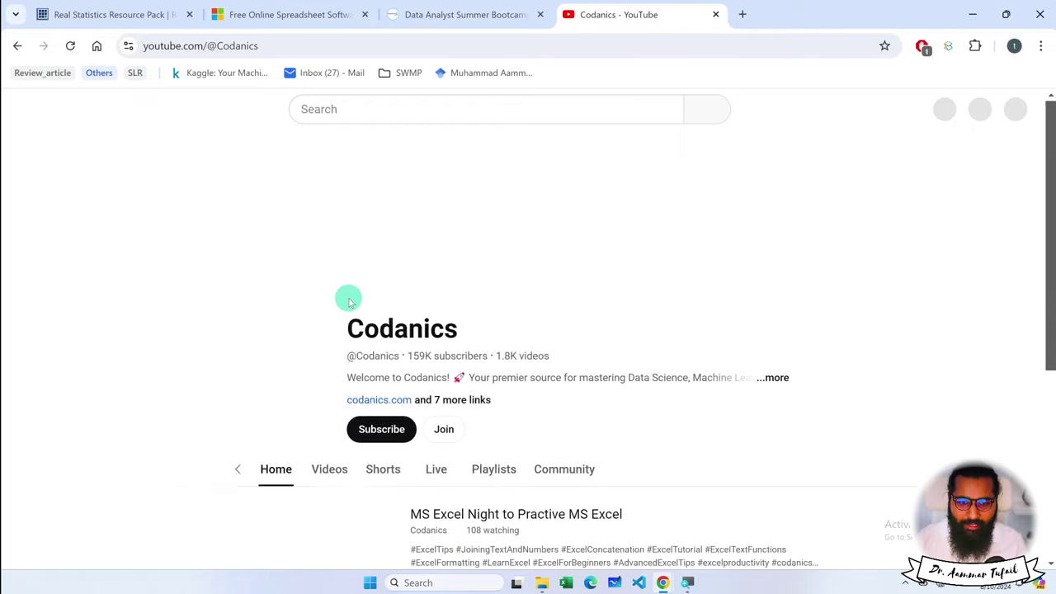
pyautogui.click(452, 427)
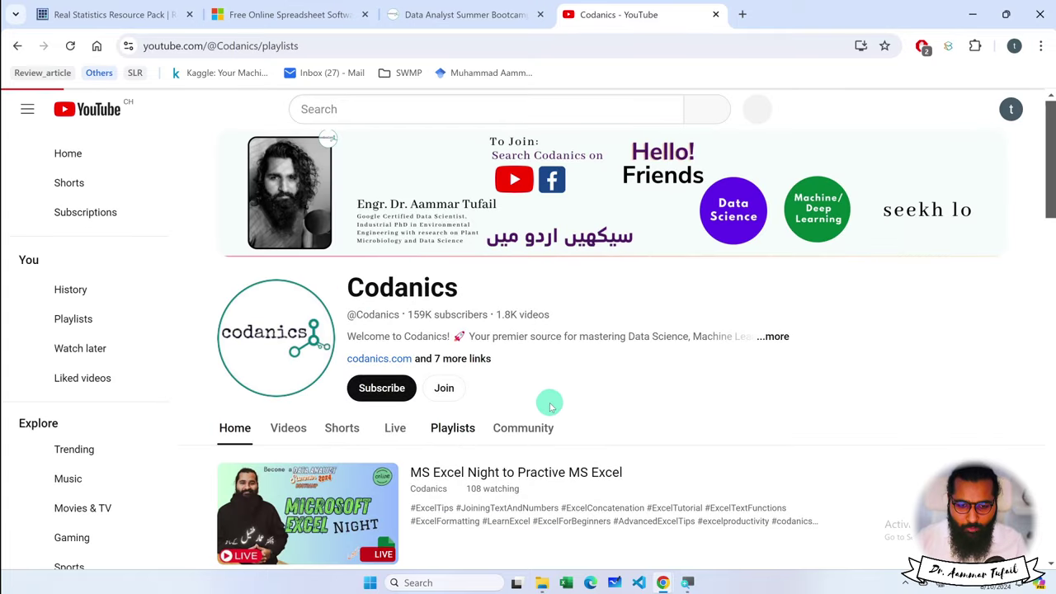
pyautogui.scroll(-3, 568, 354)
pyautogui.write('excel')
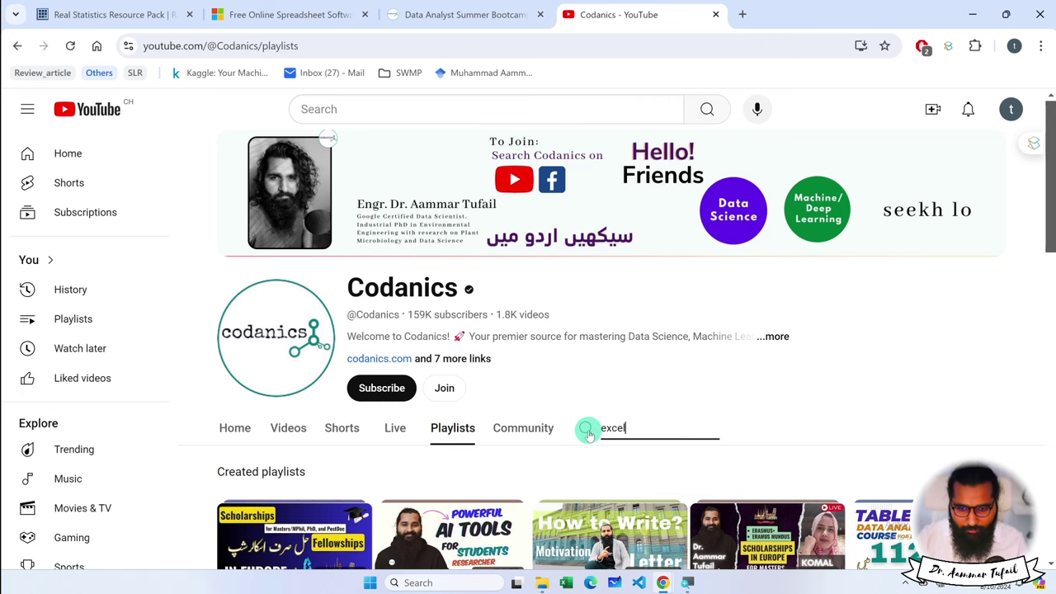
pyautogui.press('Return')
pyautogui.scroll(-3, 762, 363)
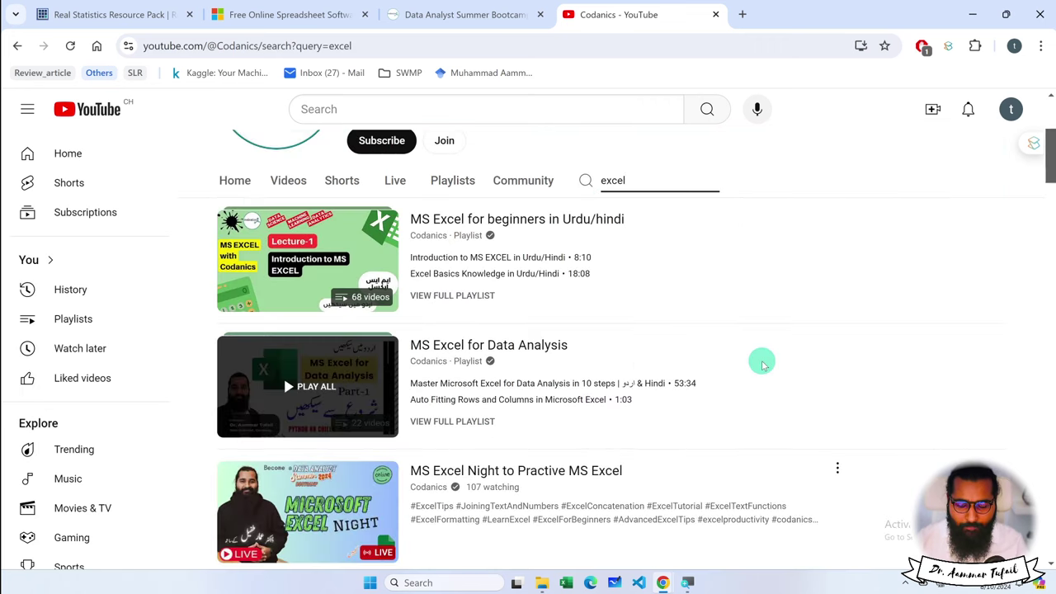
pyautogui.moveTo(307, 385)
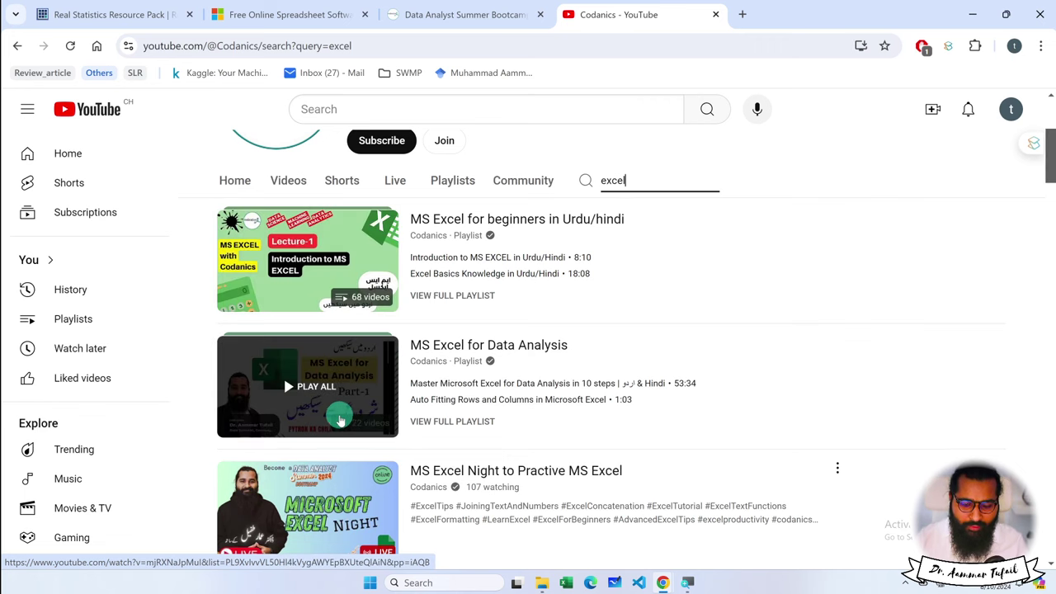
# Step: Open the MS Excel for beginners and Data Analysis playlists in new tabs
pyautogui.rightClick(342, 260)
pyautogui.click(388, 273)
pyautogui.rightClick(334, 373)
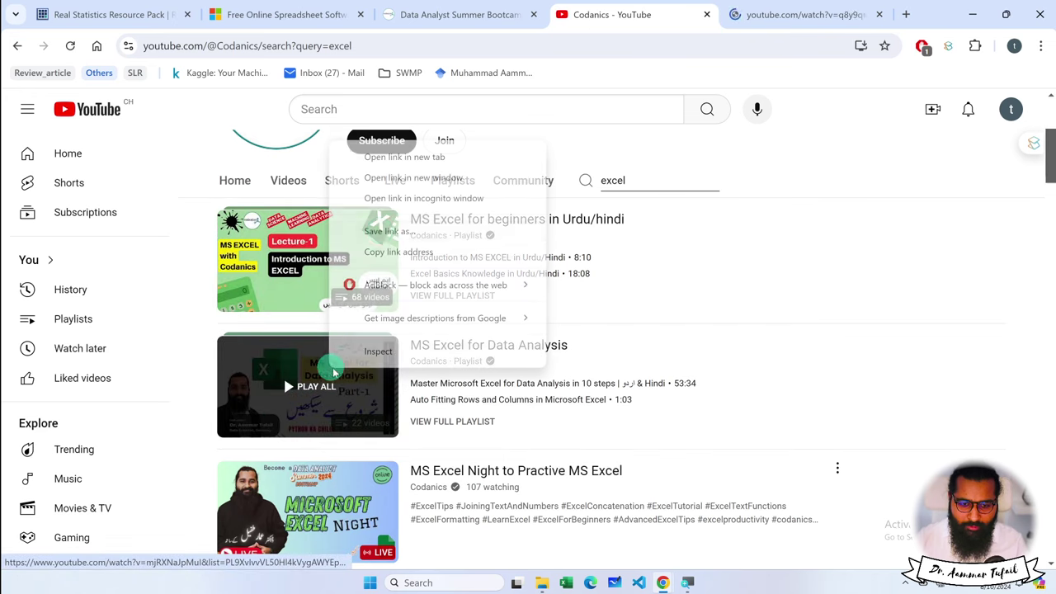
pyautogui.click(380, 157)
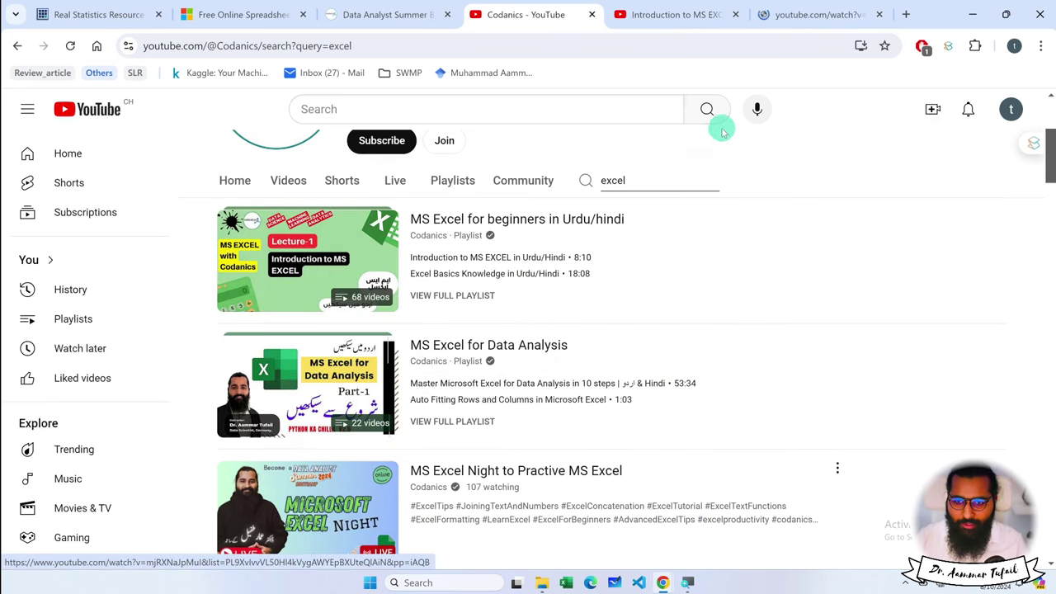
# Step: Pause the Introduction to MS EXCEL video and scroll down its page
pyautogui.click(669, 27)
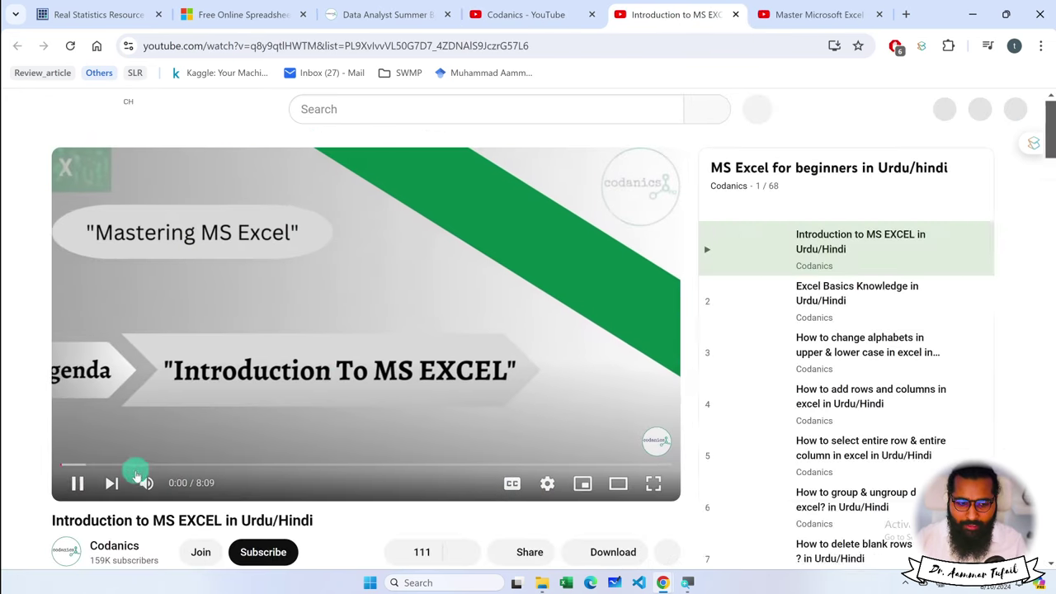
pyautogui.click(115, 483)
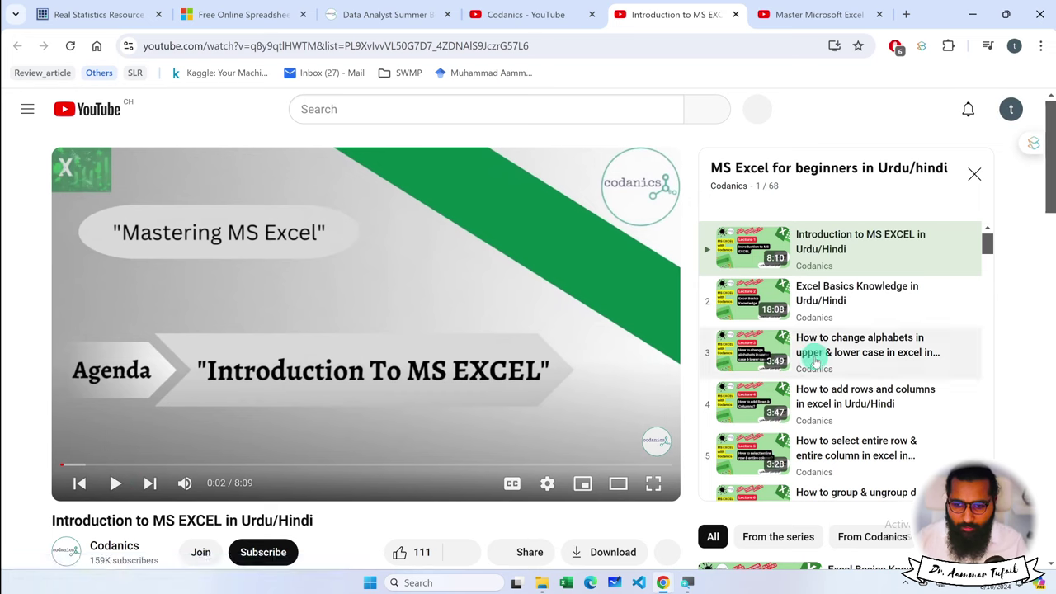
pyautogui.scroll(-2, 825, 347)
pyautogui.scroll(-4, 860, 307)
pyautogui.scroll(-6, 860, 306)
pyautogui.scroll(-3, 867, 313)
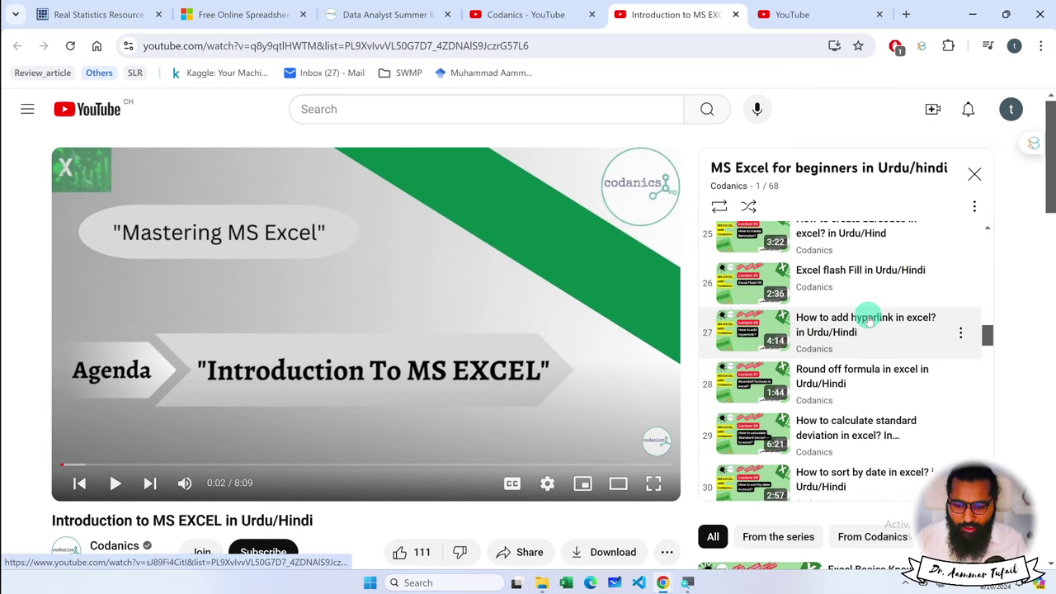
pyautogui.scroll(-4, 868, 320)
pyautogui.scroll(-2, 868, 320)
pyautogui.scroll(-1, 870, 321)
pyautogui.scroll(-3, 873, 322)
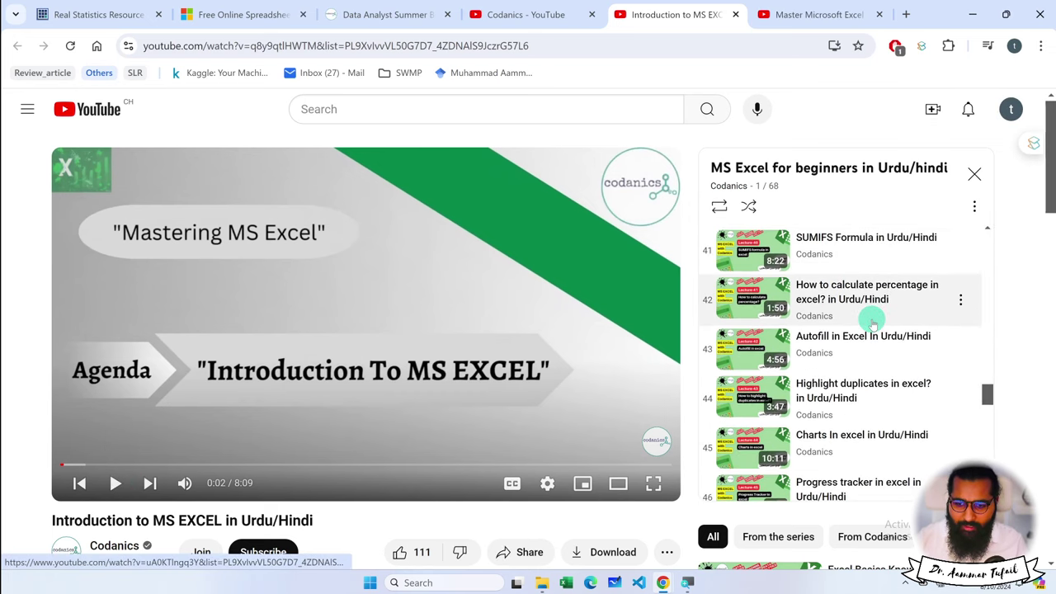
pyautogui.scroll(-2, 873, 322)
pyautogui.scroll(-2, 873, 322)
pyautogui.scroll(-3, 873, 322)
pyautogui.scroll(-1, 873, 321)
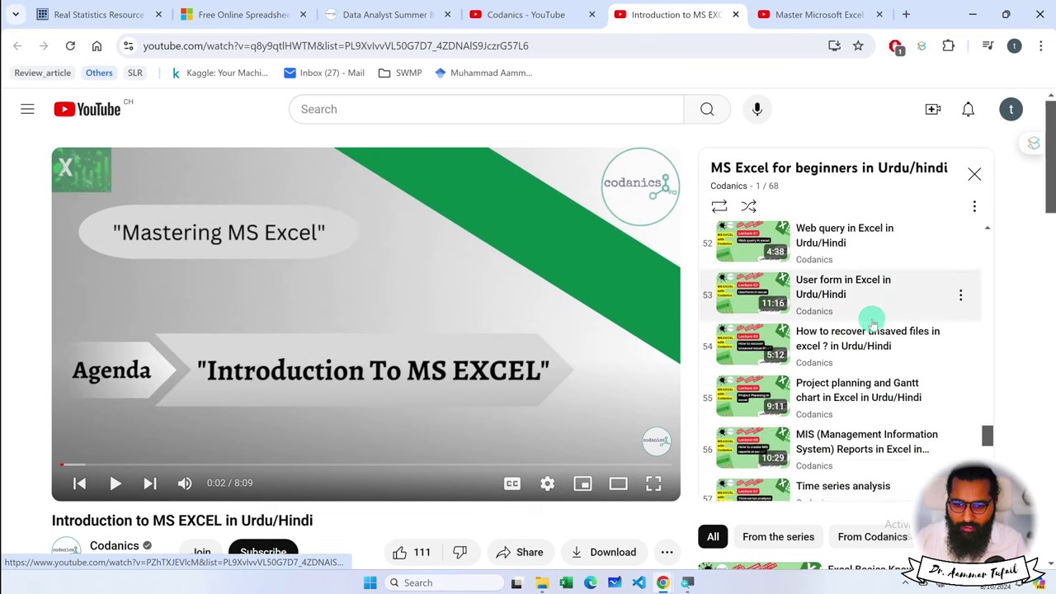
pyautogui.scroll(-3, 873, 322)
pyautogui.scroll(-3, 872, 321)
pyautogui.scroll(-2, 873, 322)
# Step: Pause the Master Microsoft Excel video, select the Introduction video's address, then return to the channel results
pyautogui.click(799, 17)
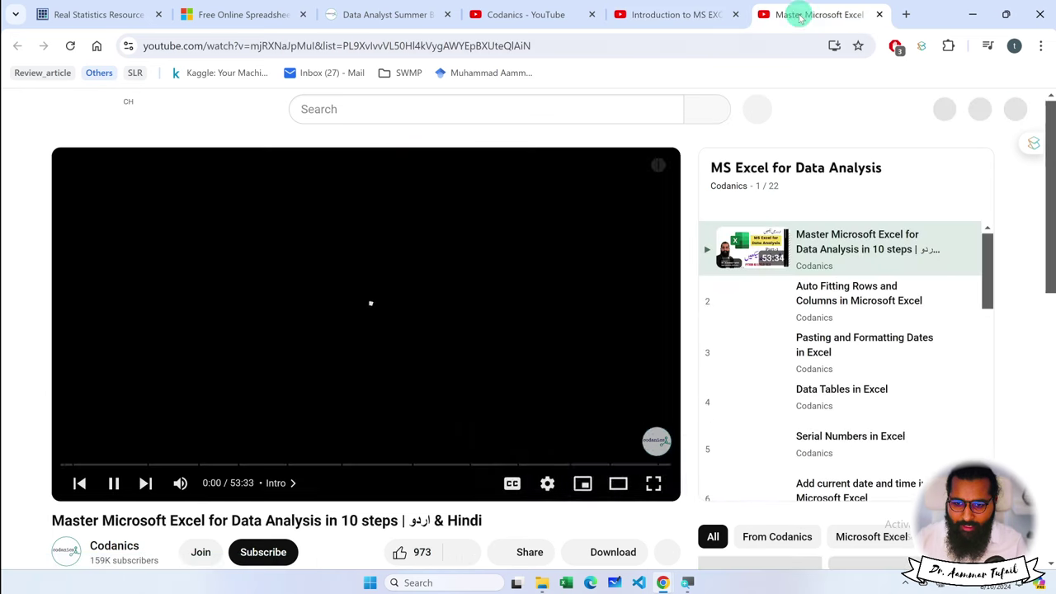
pyautogui.click(375, 337)
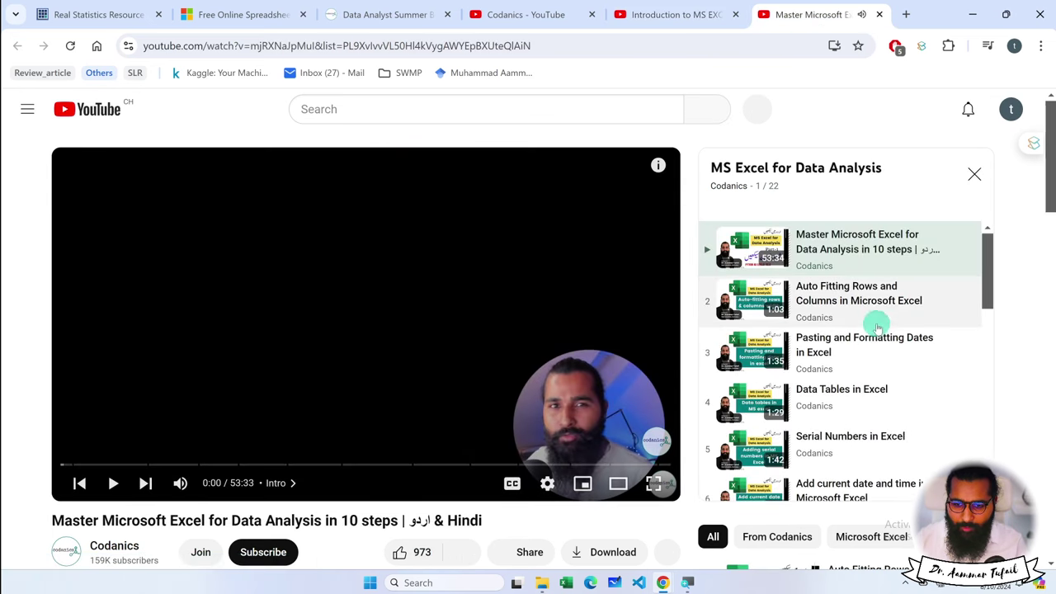
pyautogui.moveTo(990, 251)
pyautogui.mouseDown()
pyautogui.moveTo(993, 302)
pyautogui.moveTo(967, 437)
pyautogui.mouseUp()
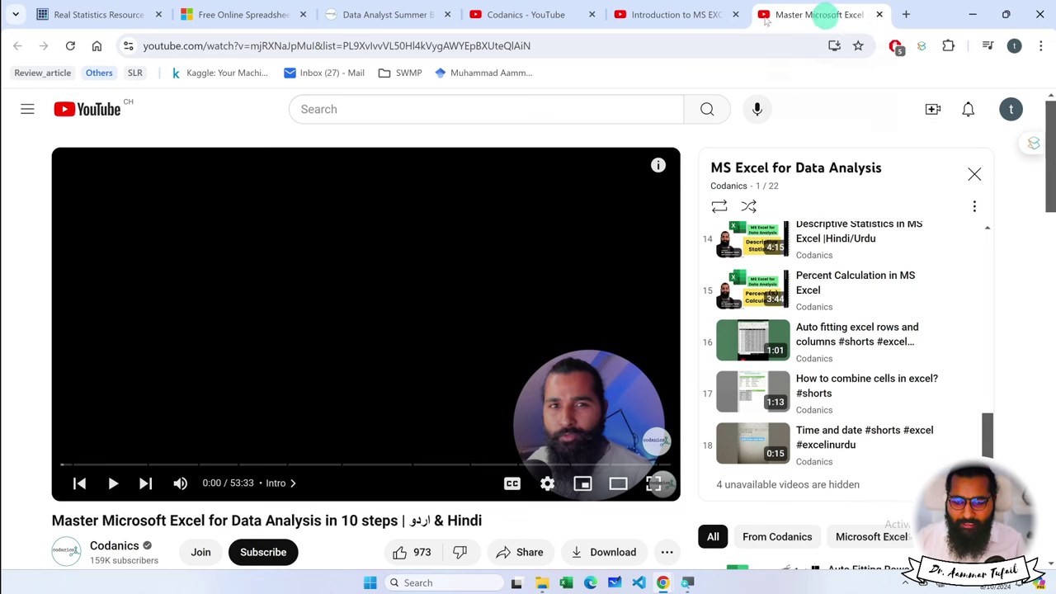
pyautogui.click(520, 14)
pyautogui.click(672, 14)
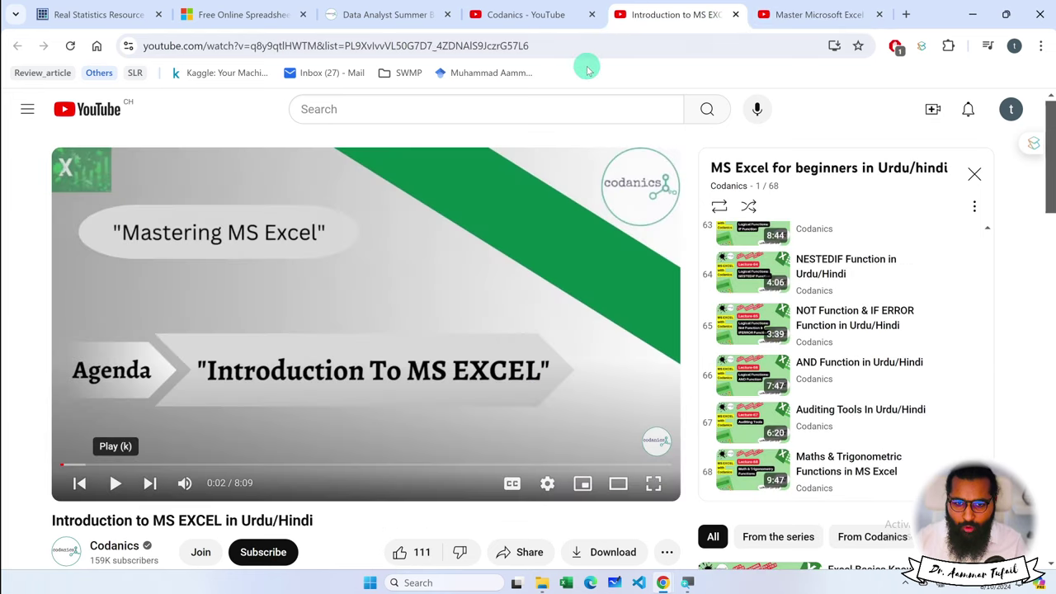
pyautogui.click(555, 47)
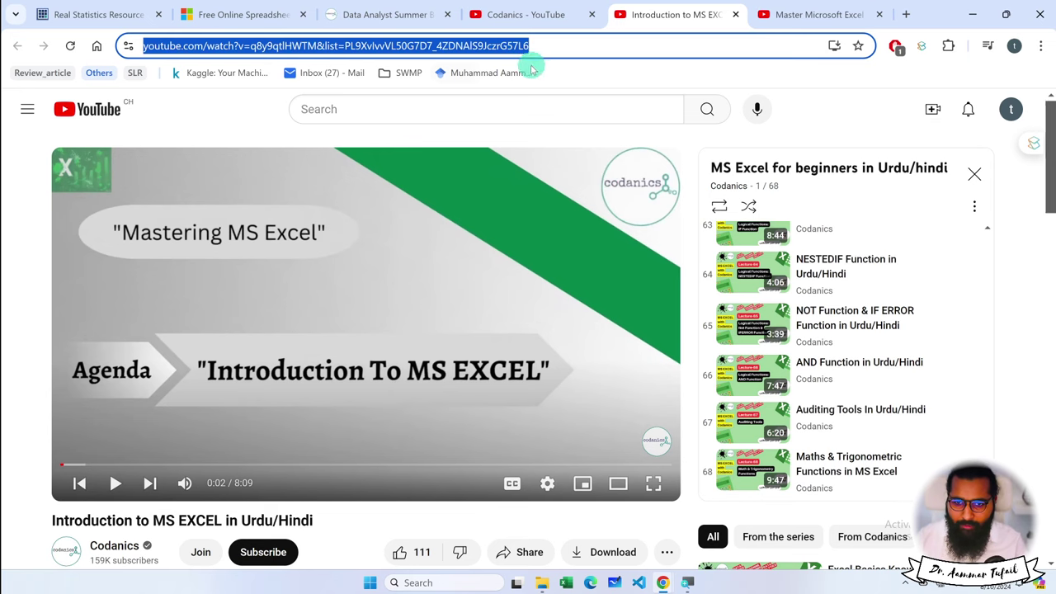
pyautogui.hotkey('ctrl', 'Tab')
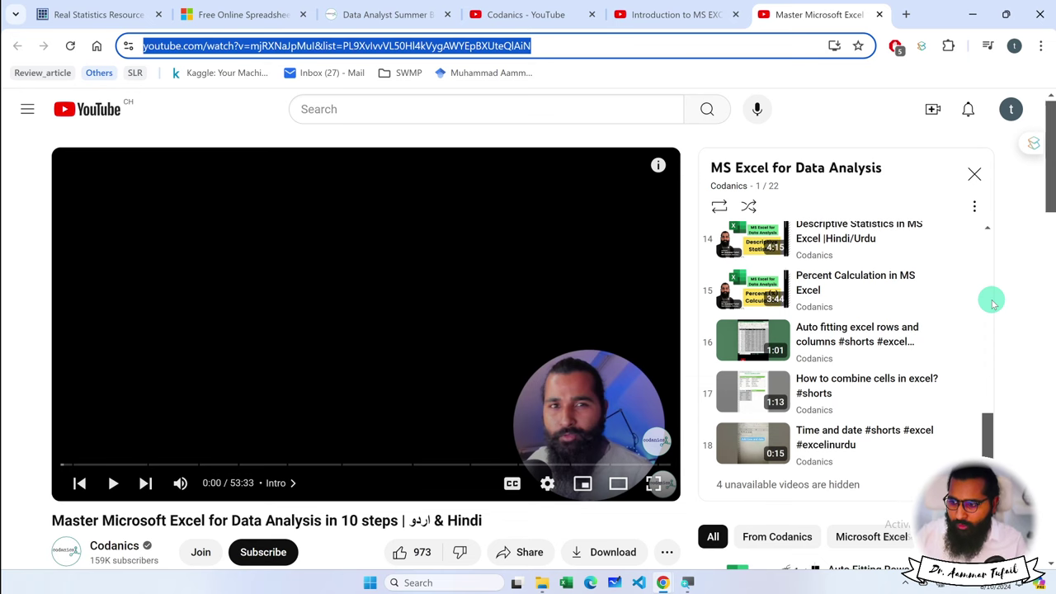
pyautogui.hotkey('ctrl', 'shift', 'Tab')
pyautogui.hotkey('ctrl', 'shift', 'Tab')
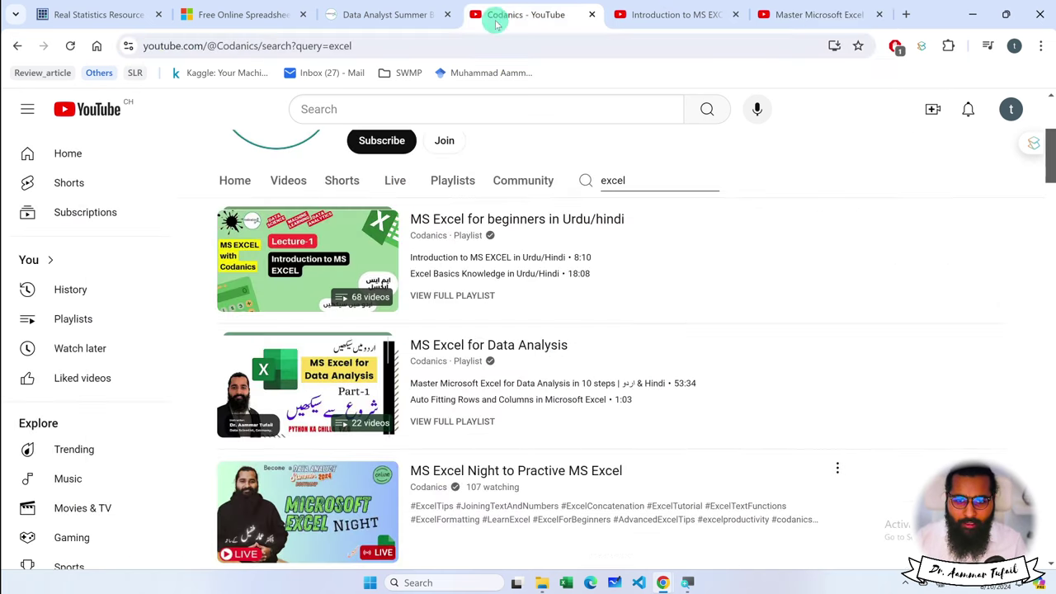
# Step: Launch Excel, dismiss the reference error, and create a maximized blank workbook with A3 selected
pyautogui.click(566, 582)
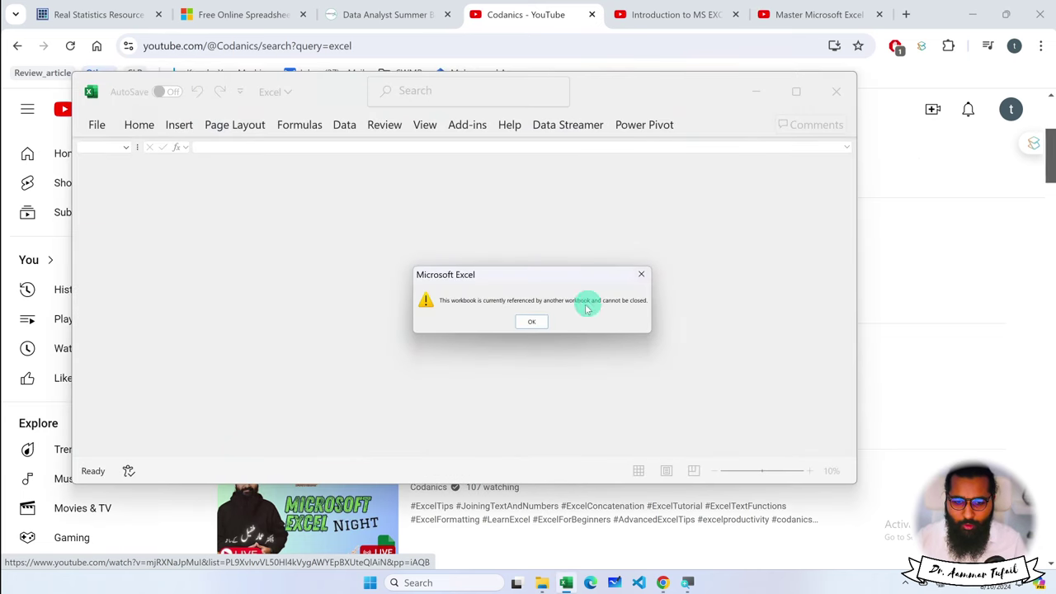
pyautogui.click(533, 321)
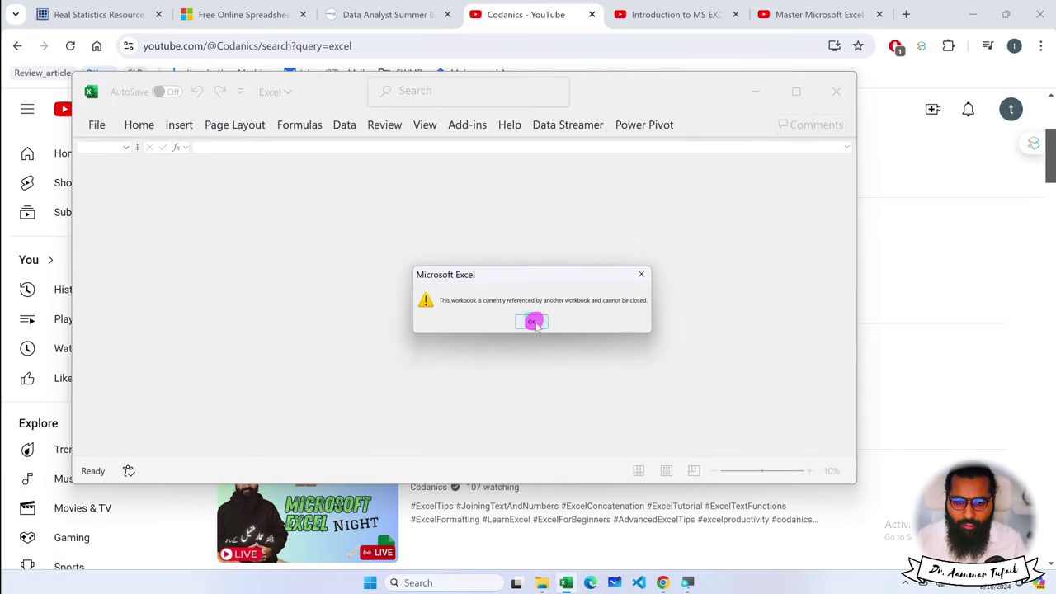
pyautogui.click(796, 91)
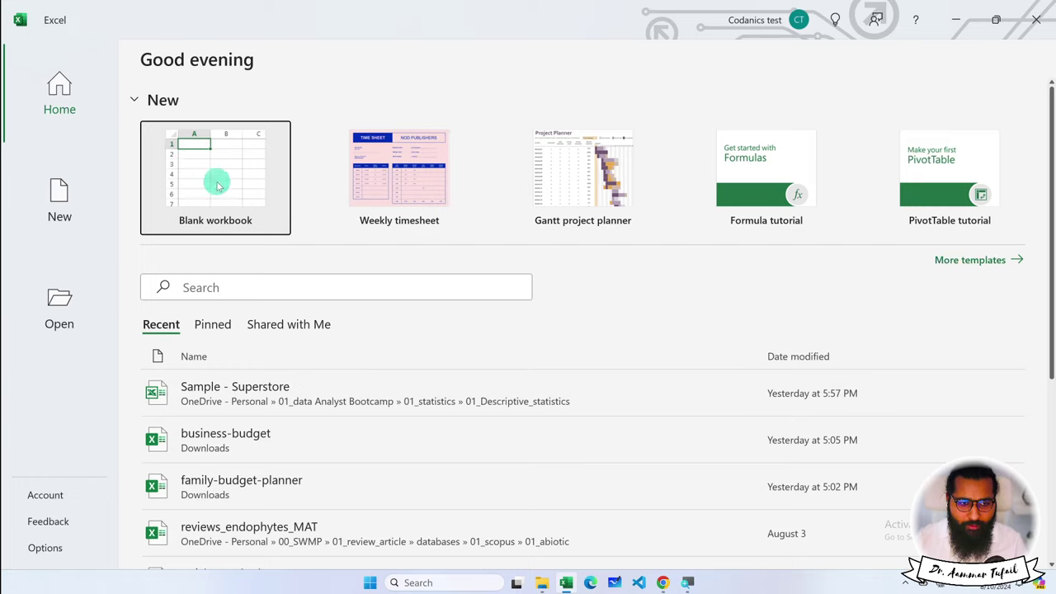
pyautogui.click(188, 164)
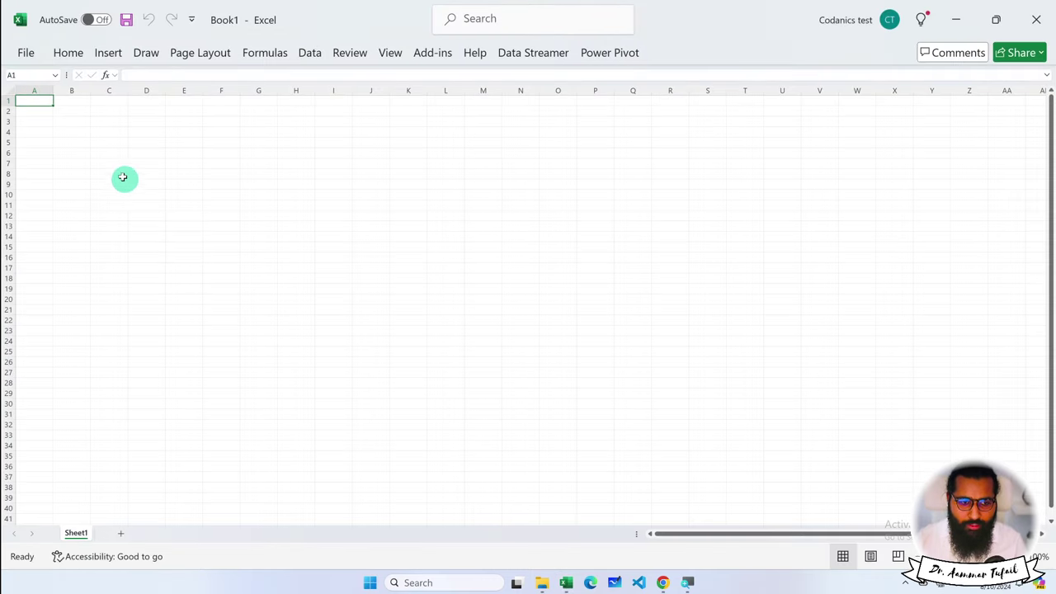
pyautogui.click(52, 124)
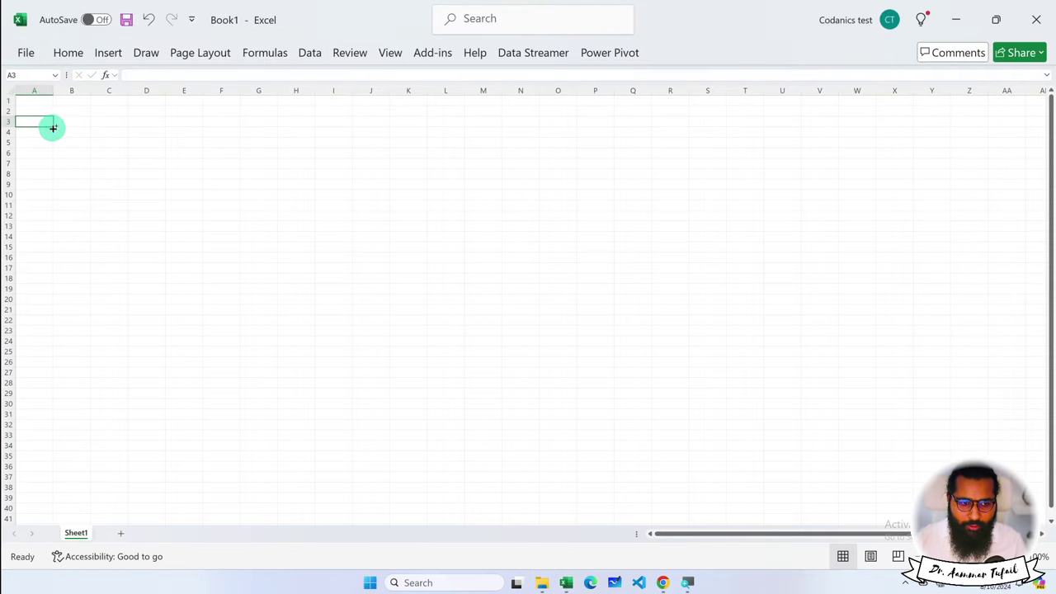
pyautogui.keyDown('ctrl'); pyautogui.scroll(2, 51, 127); pyautogui.keyUp('ctrl')
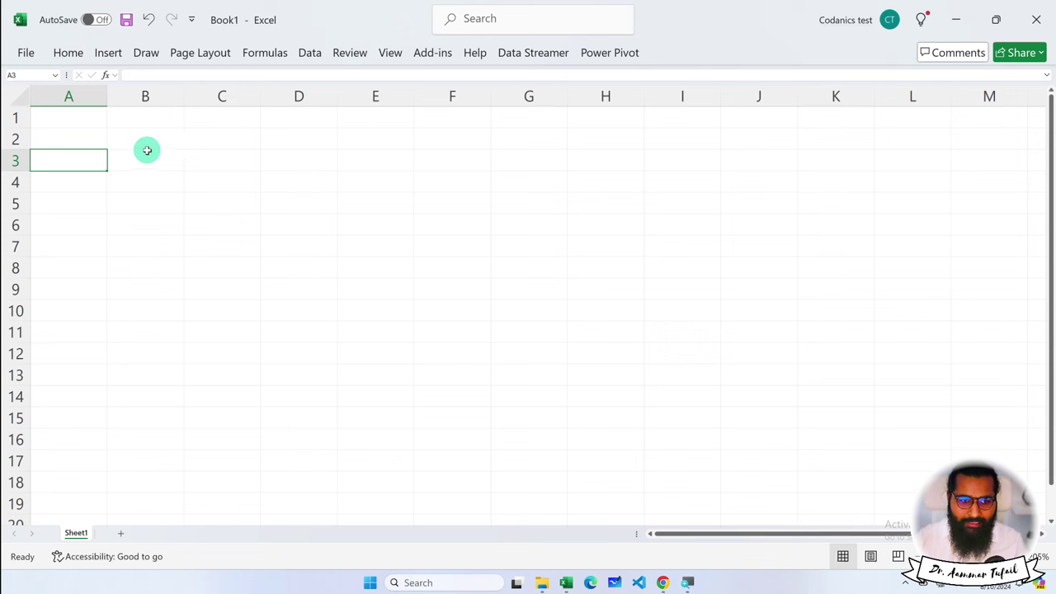
# Step: Check the signed-in account details, then bring up the File view's recent workbooks
pyautogui.click(858, 18)
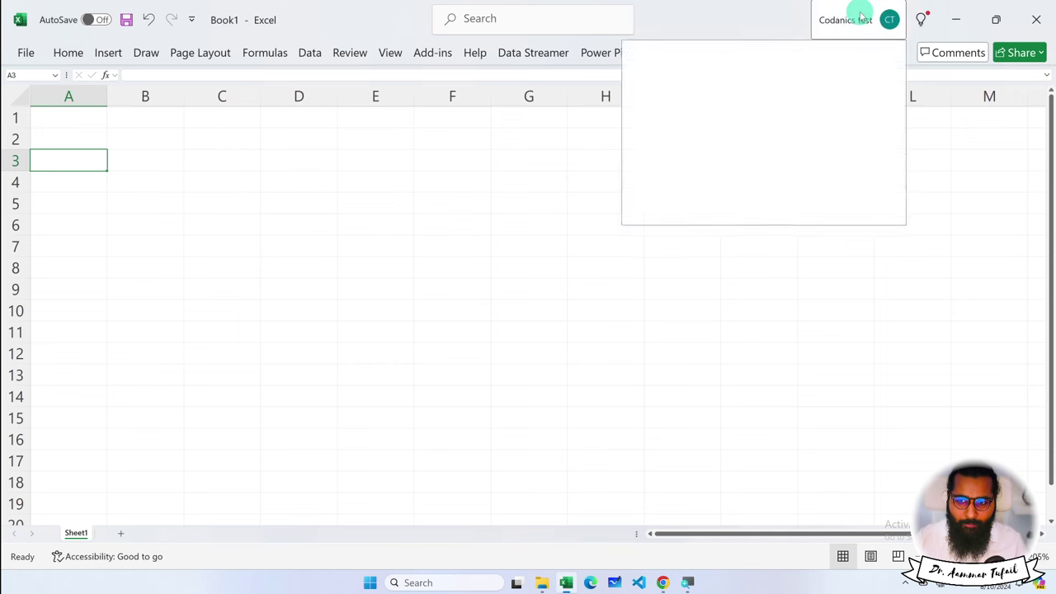
pyautogui.click(275, 199)
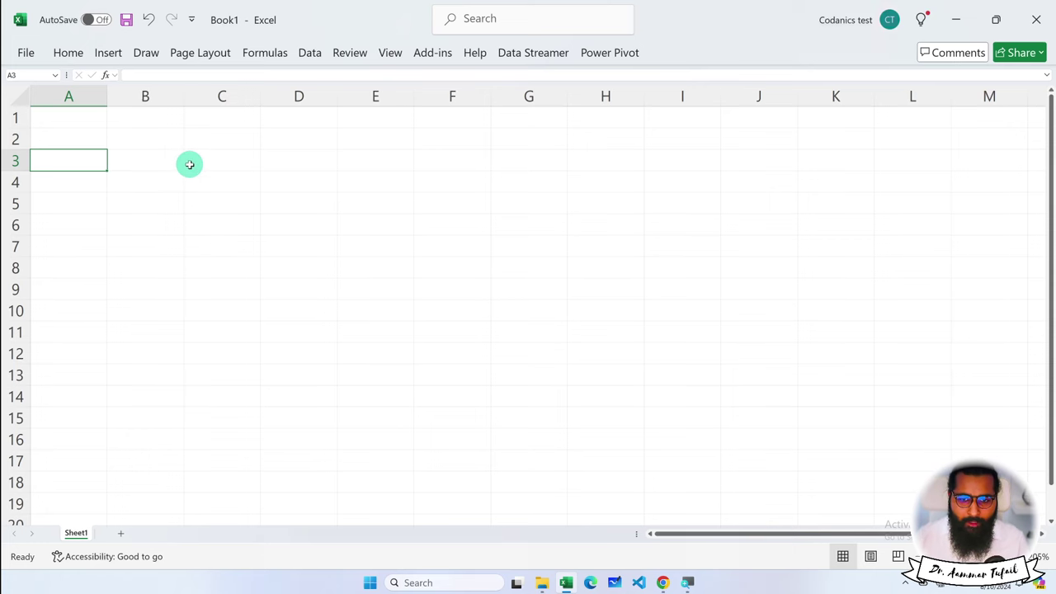
pyautogui.click(25, 52)
pyautogui.click(30, 64)
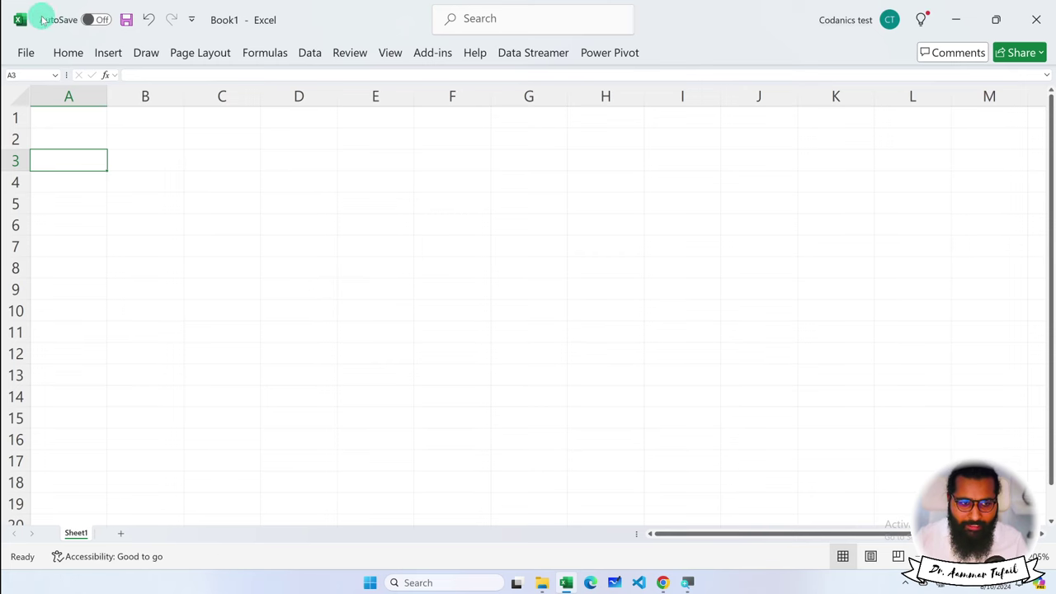
pyautogui.click(24, 51)
# Step: Copy Product Name through Profit for rows 1–19 from Sample - Superstore's Orders sheet
pyautogui.click(258, 399)
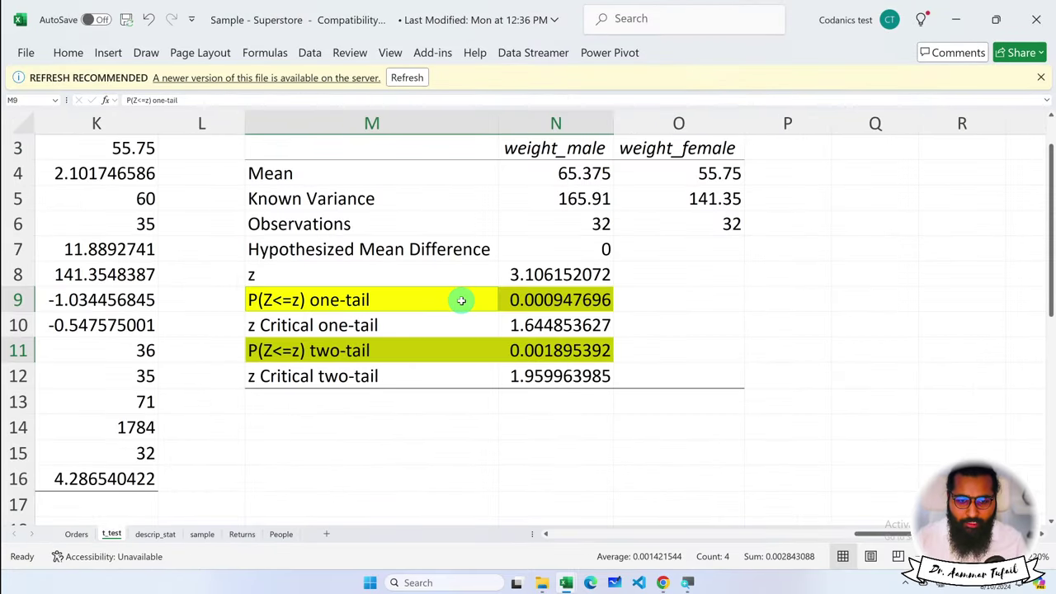
pyautogui.click(79, 534)
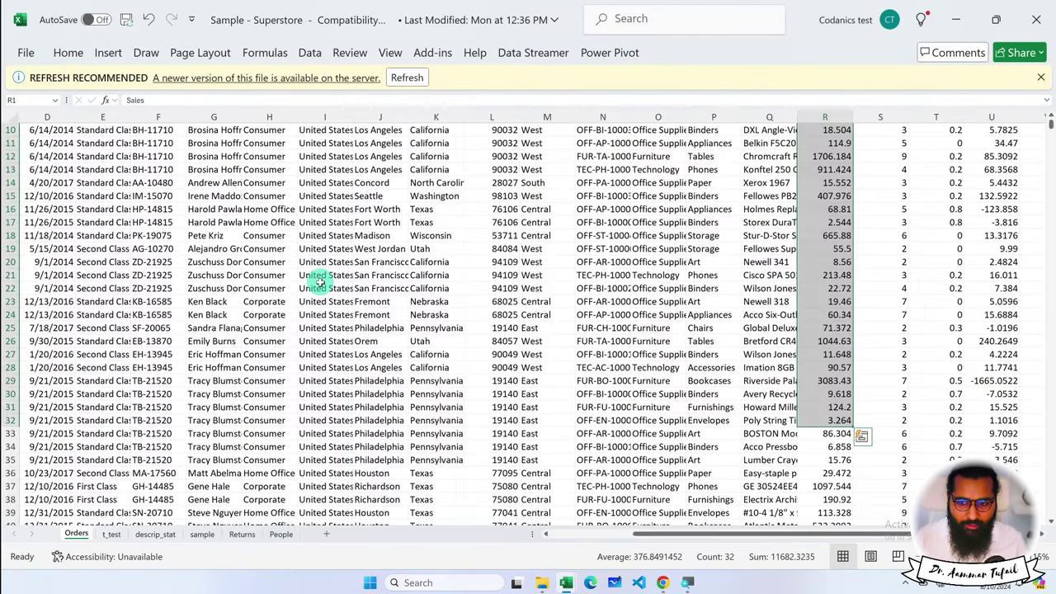
pyautogui.click(207, 197)
pyautogui.scroll(3, 120, 175)
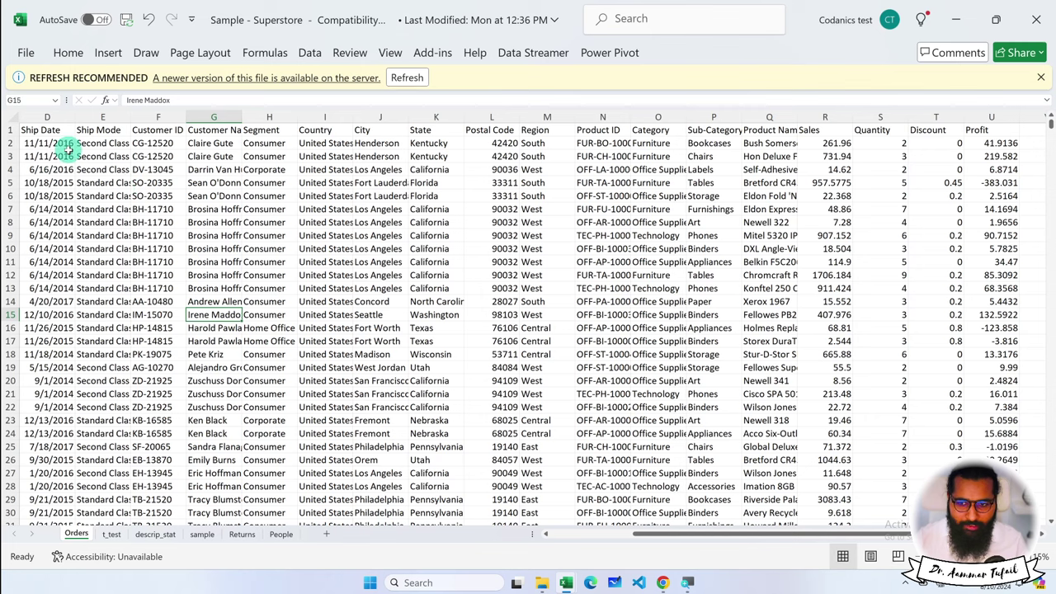
pyautogui.hscroll(3, 486, 245)
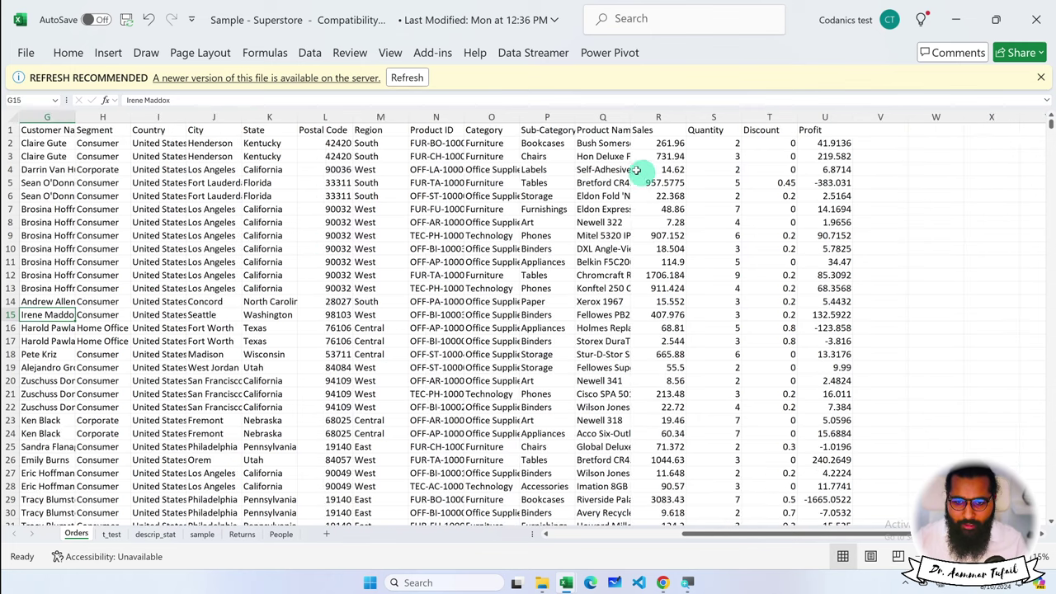
pyautogui.moveTo(598, 131)
pyautogui.mouseDown()
pyautogui.moveTo(695, 218)
pyautogui.moveTo(791, 369)
pyautogui.moveTo(811, 371)
pyautogui.mouseUp()
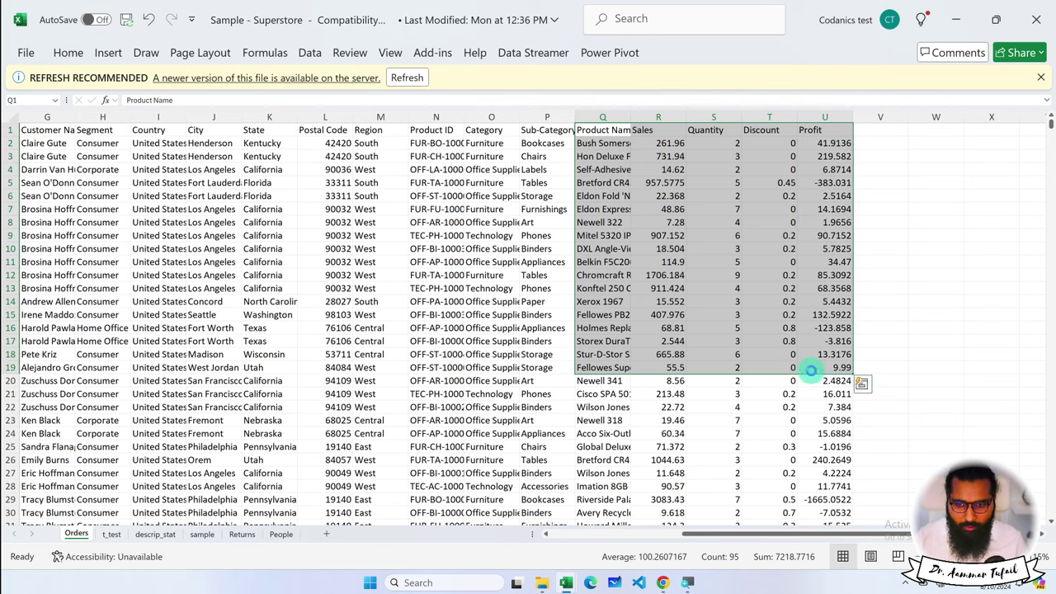
pyautogui.hotkey('ctrl', 'c')
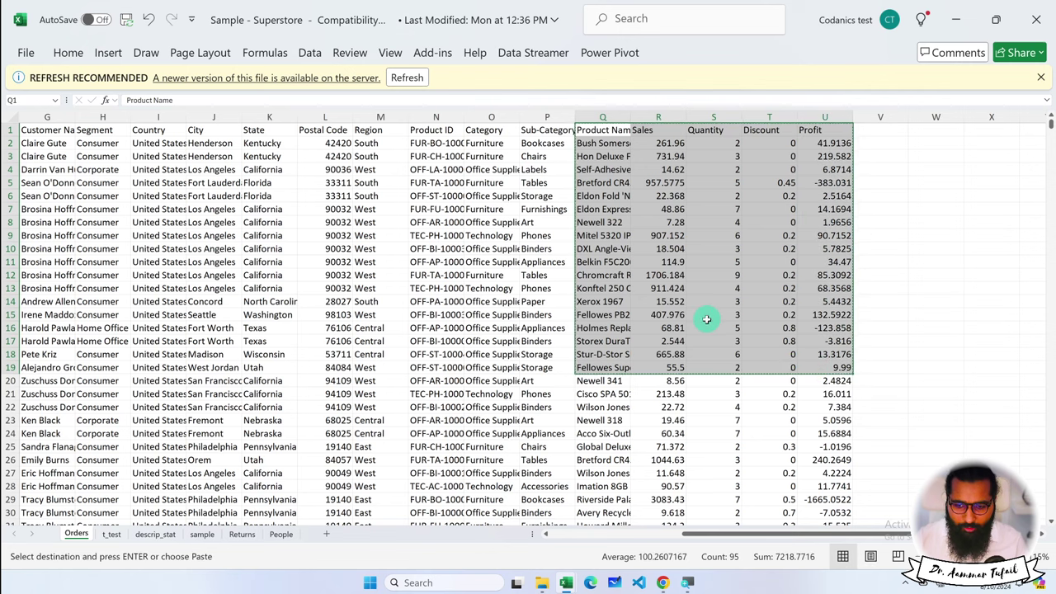
# Step: Close the Superstore workbook without saving and select cell A1 in Book1
pyautogui.click(1036, 19)
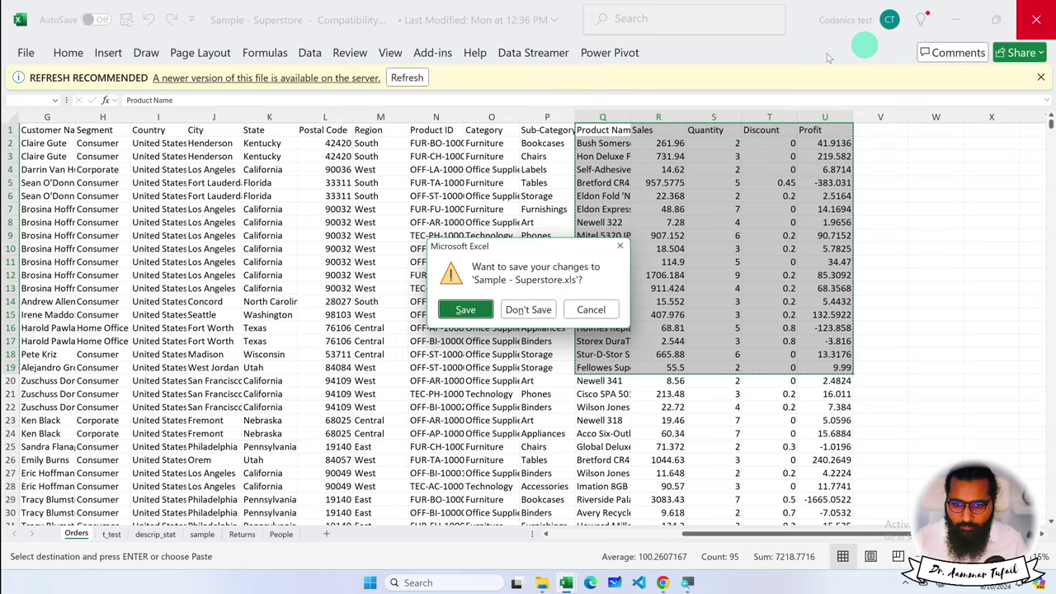
pyautogui.click(520, 312)
pyautogui.click(77, 116)
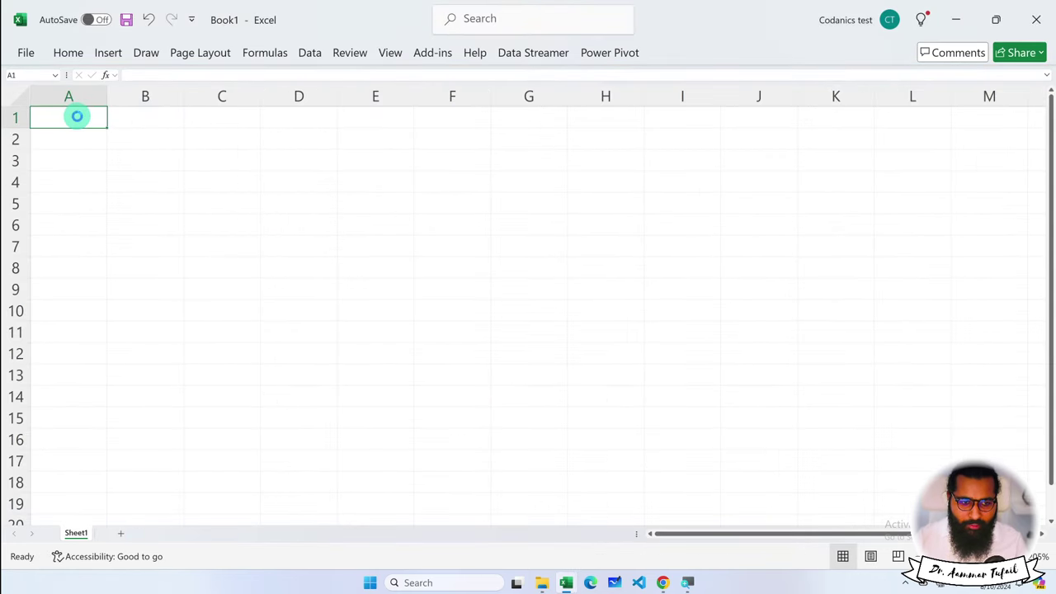
# Step: Paste the Superstore data into Book1 and auto-fit columns A through E
pyautogui.hotkey('ctrl', 'v')
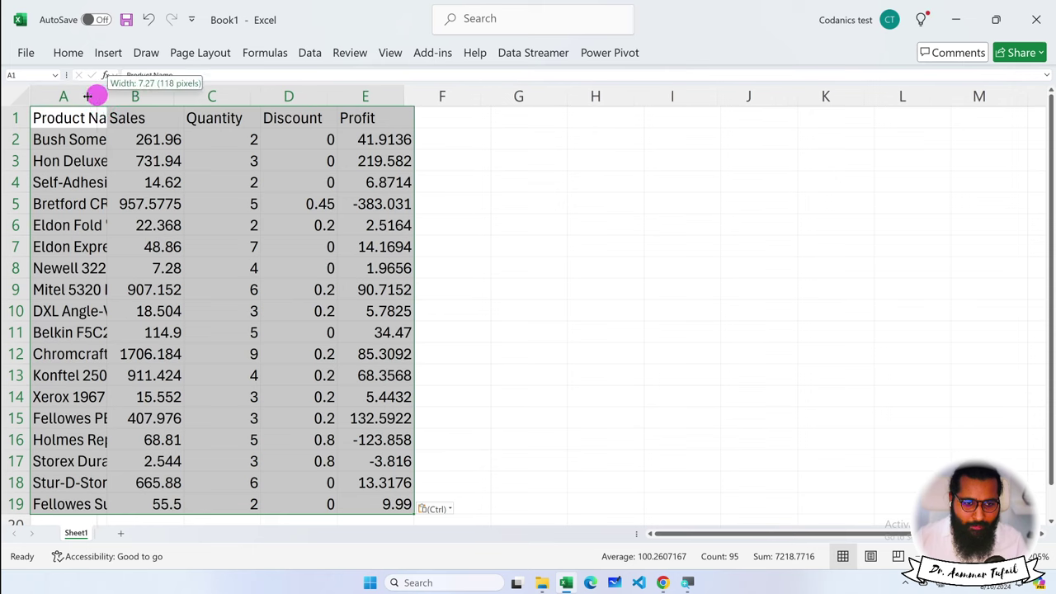
pyautogui.moveTo(107, 97); pyautogui.dragTo(85, 96)
pyautogui.moveTo(162, 97); pyautogui.dragTo(141, 96)
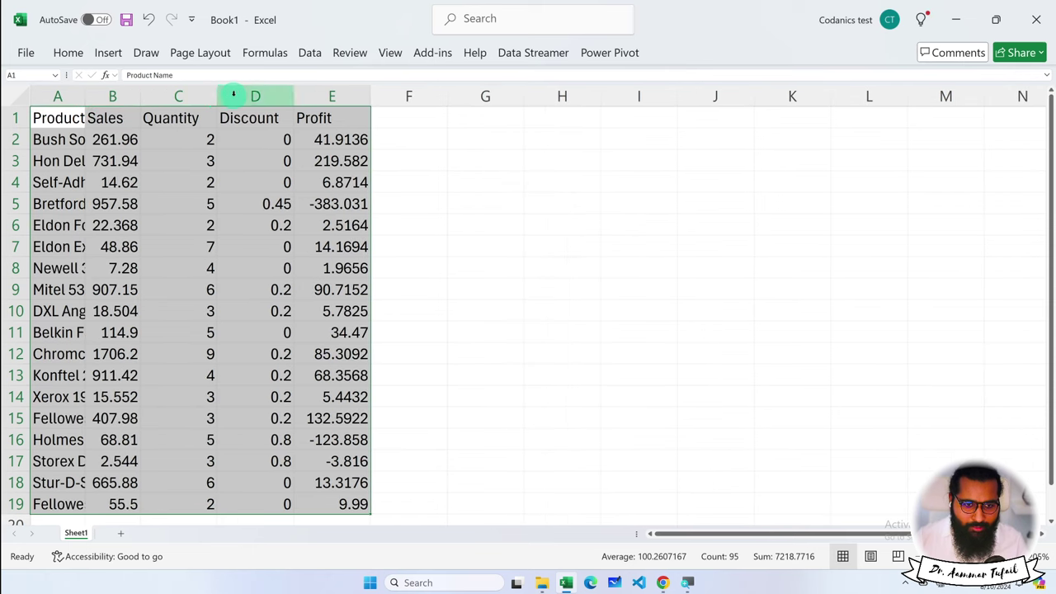
pyautogui.moveTo(218, 97); pyautogui.dragTo(190, 99)
pyautogui.moveTo(264, 96); pyautogui.dragTo(235, 97)
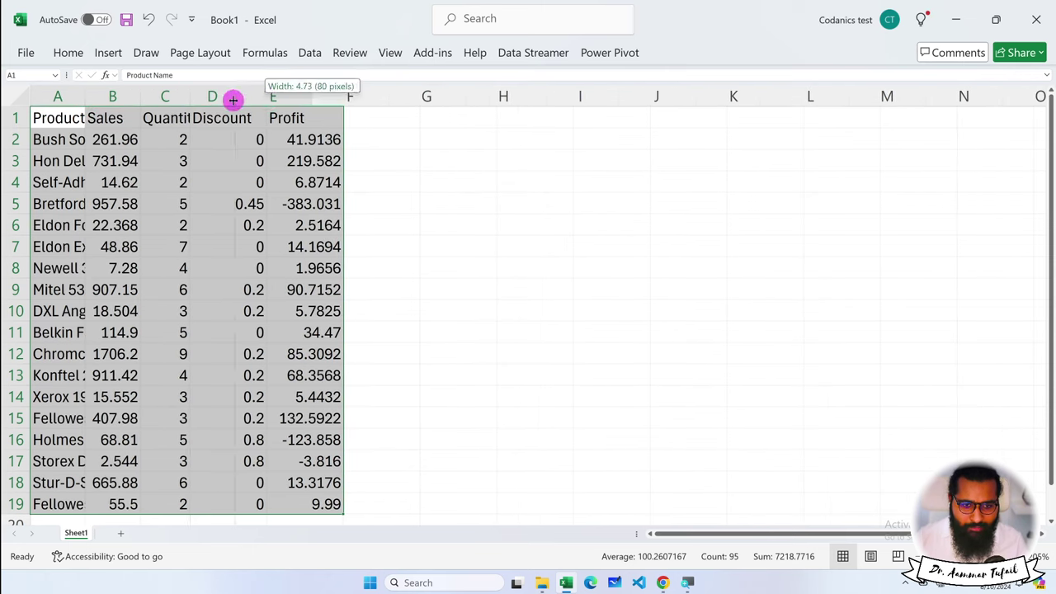
pyautogui.moveTo(312, 97); pyautogui.dragTo(285, 96)
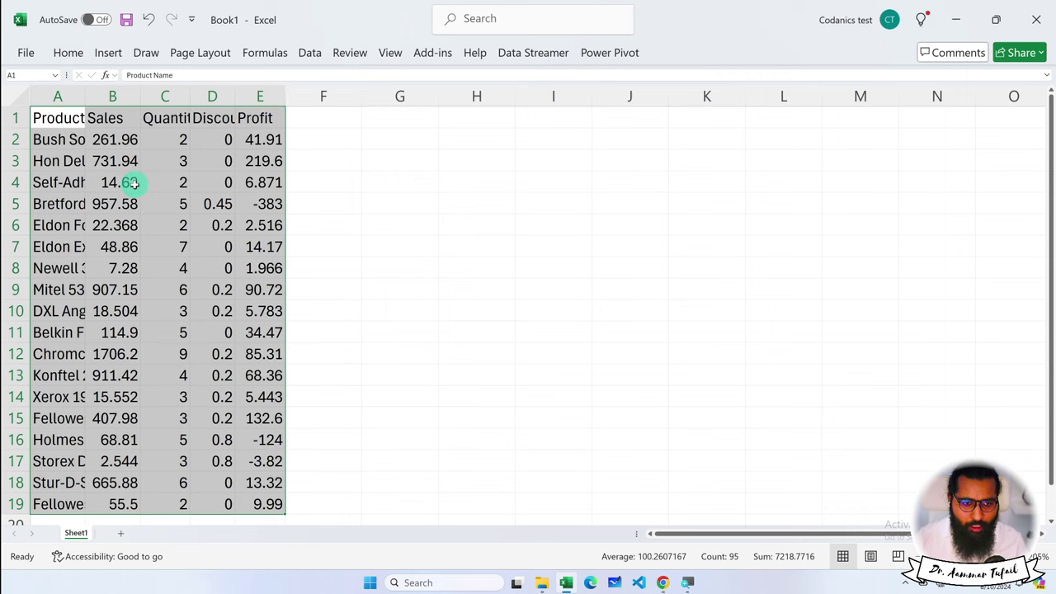
pyautogui.click(16, 97)
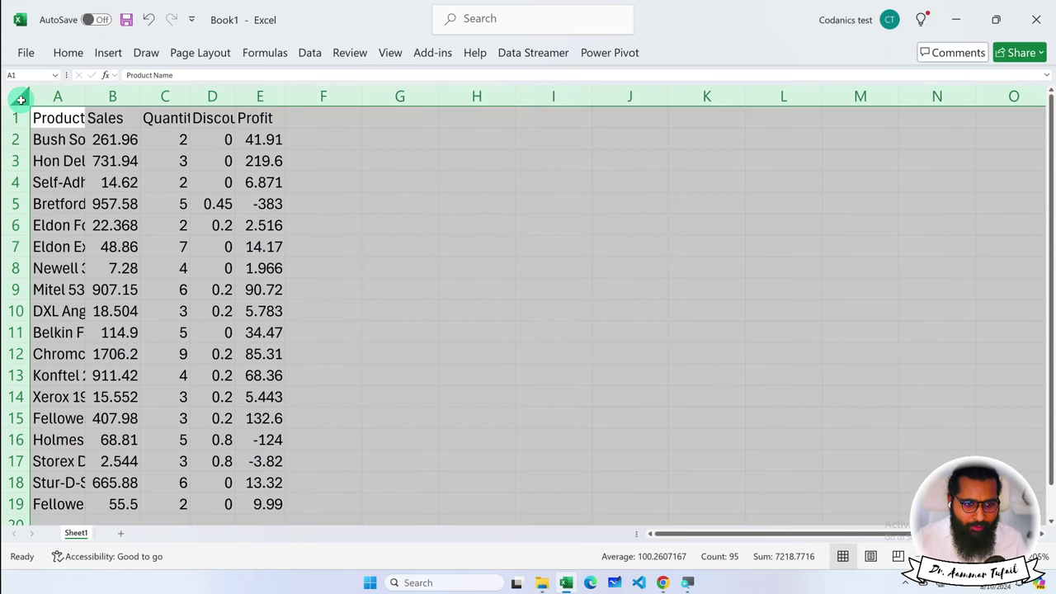
pyautogui.doubleClick(83, 95)
pyautogui.click(89, 120)
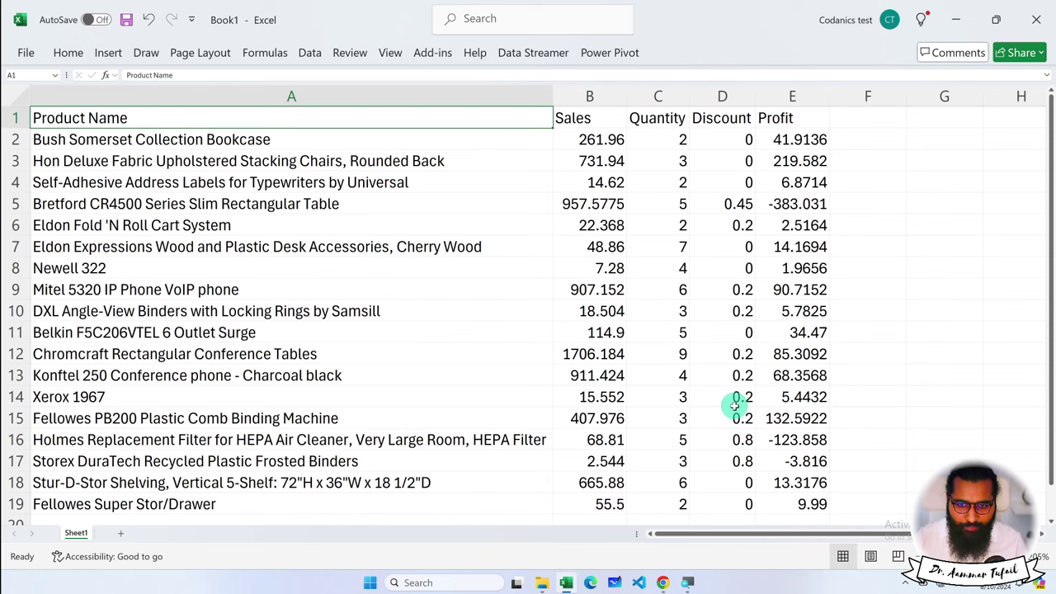
# Step: Select the whole product data range A1:E19
pyautogui.click(685, 381)
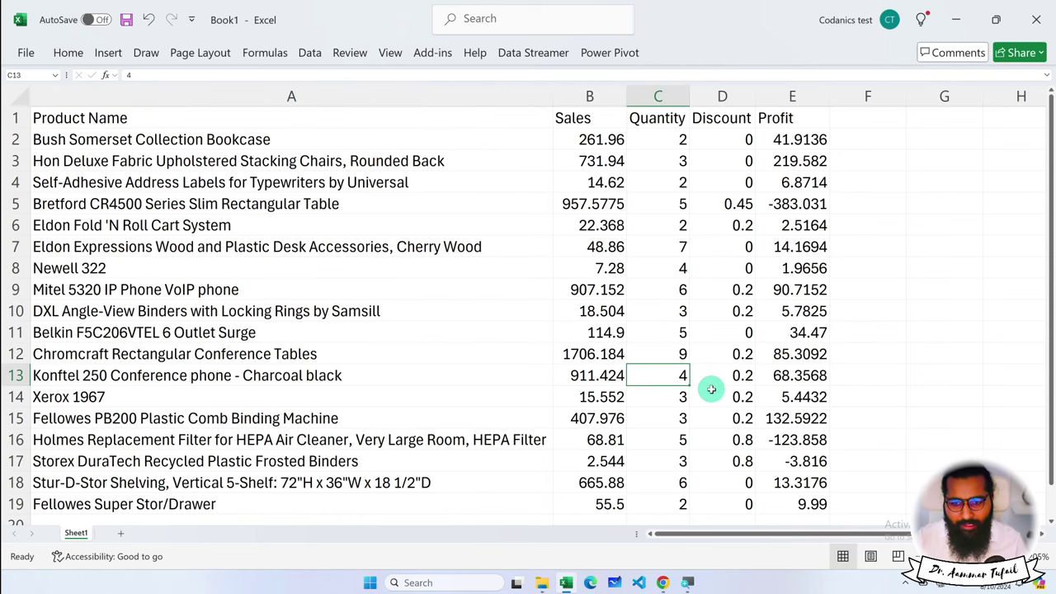
pyautogui.keyDown('ctrl'); pyautogui.scroll(-1, 708, 388); pyautogui.keyUp('ctrl')
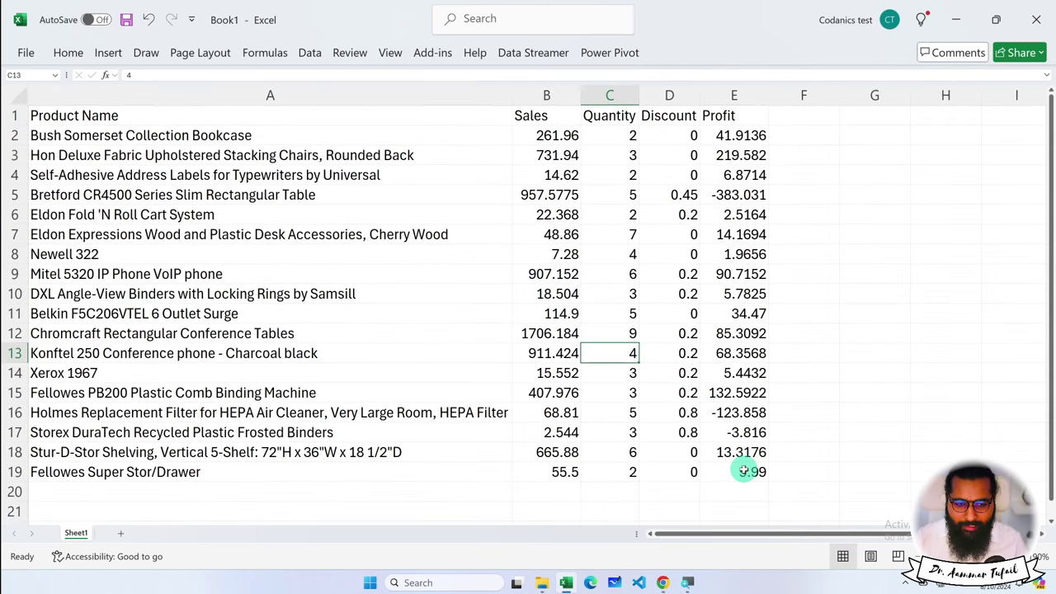
pyautogui.moveTo(743, 470); pyautogui.dragTo(170, 90)
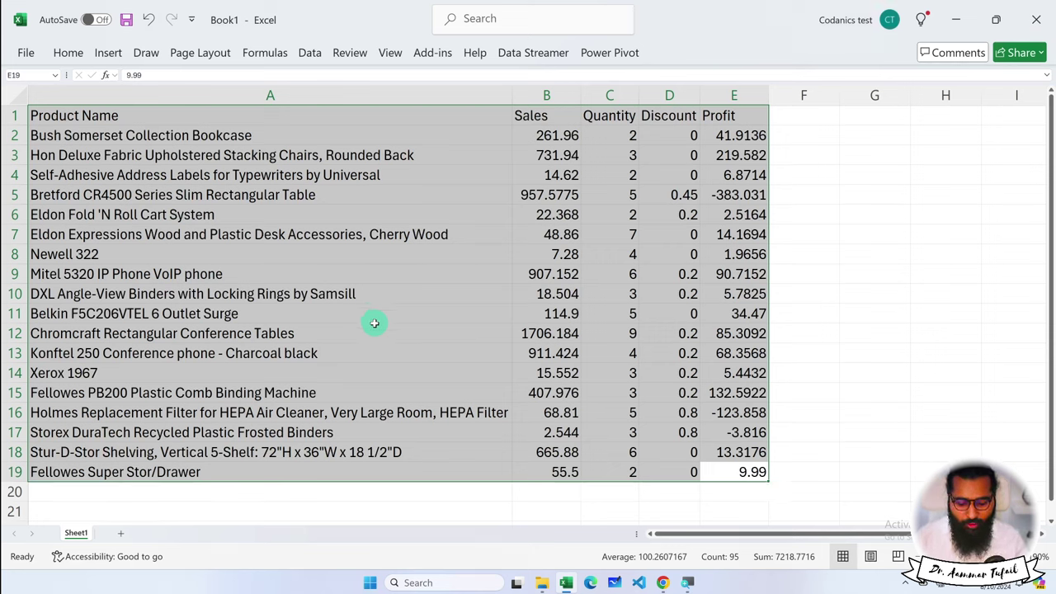
# Step: Convert A1:E19 into a table with 'My table has headers' checked using Ctrl+T
pyautogui.hotkey('ctrl', 't')
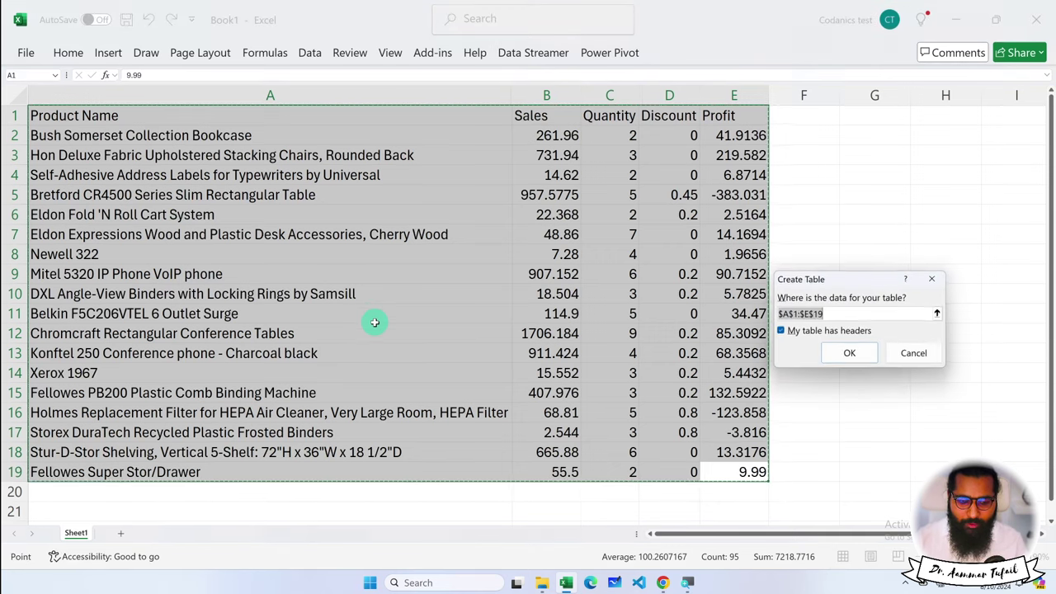
pyautogui.moveTo(866, 279); pyautogui.dragTo(455, 251)
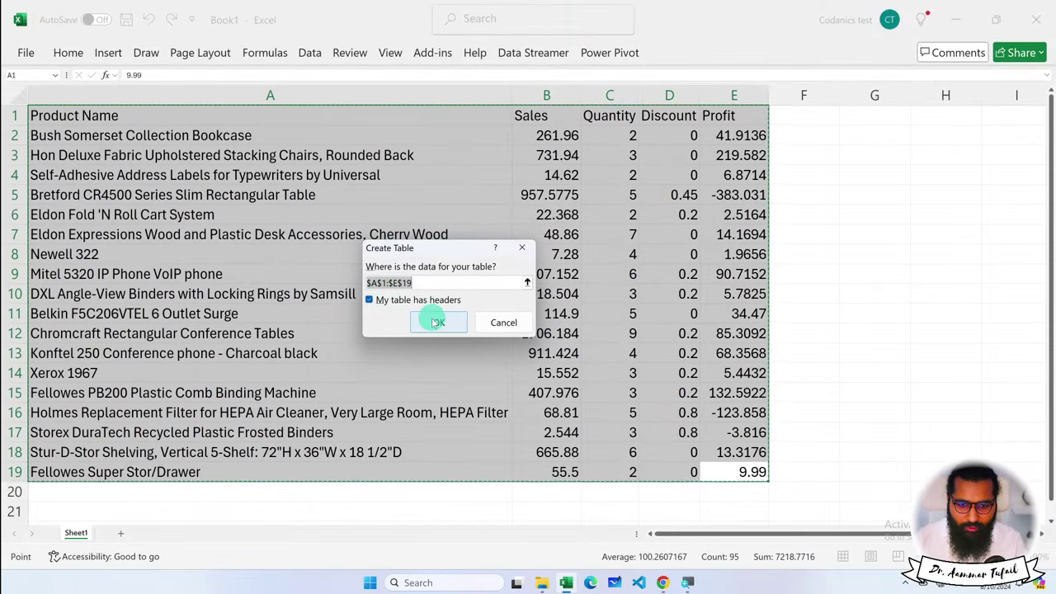
pyautogui.click(436, 320)
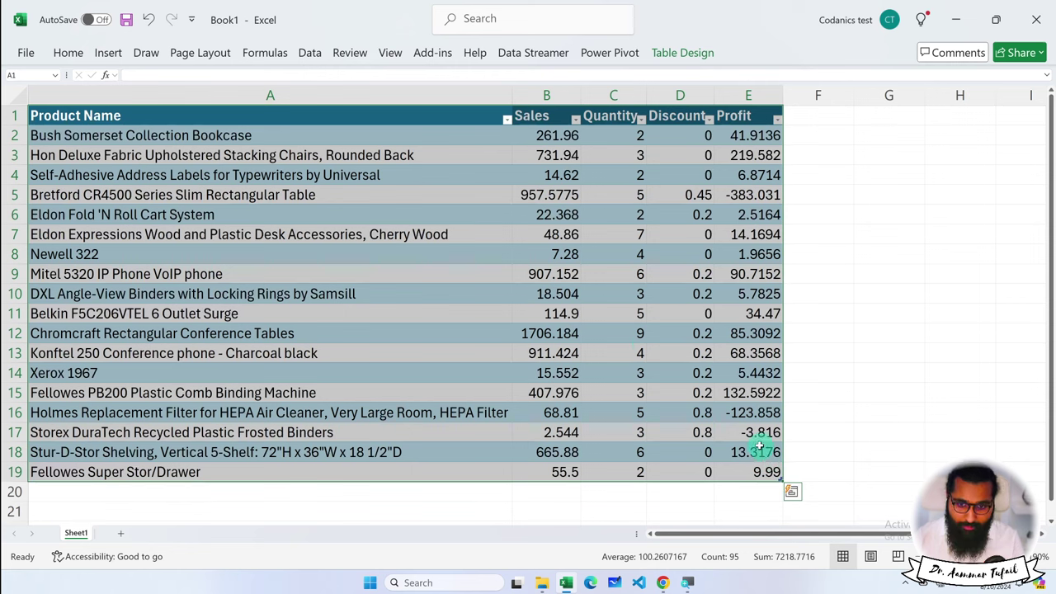
pyautogui.scroll(-1, 645, 341)
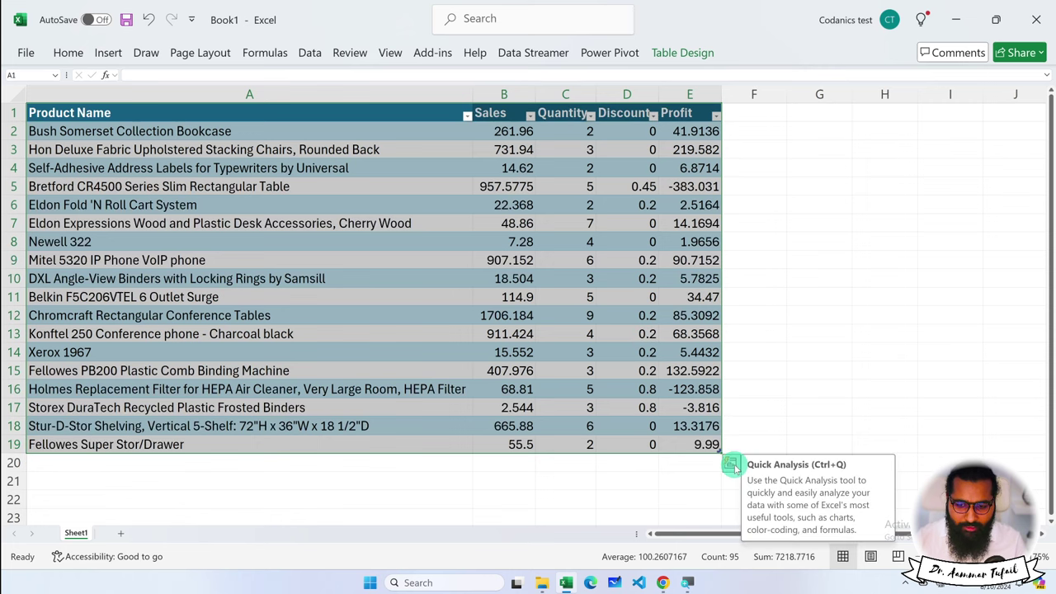
pyautogui.click(733, 467)
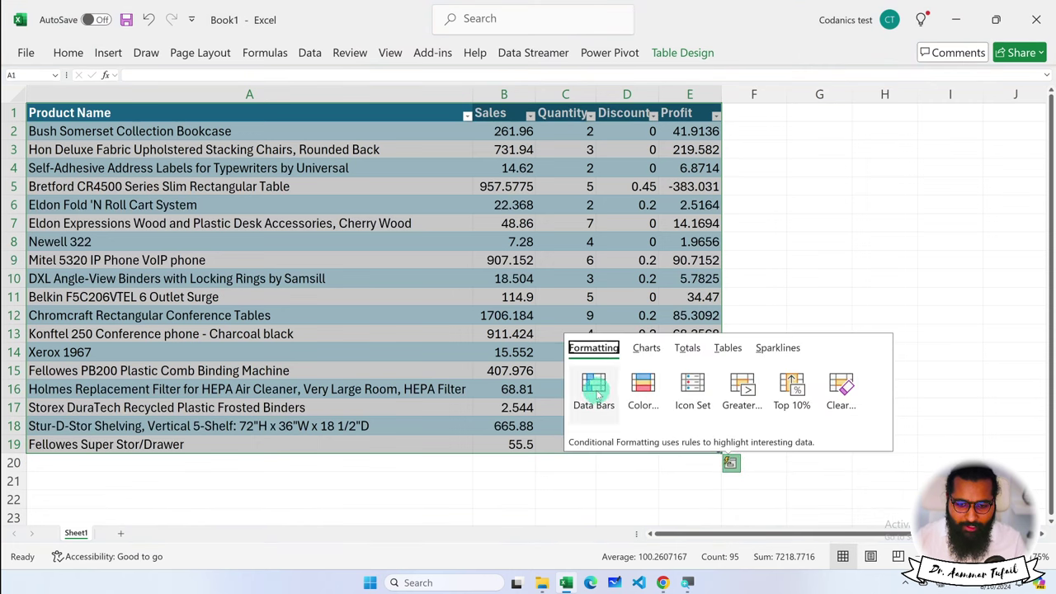
pyautogui.click(594, 392)
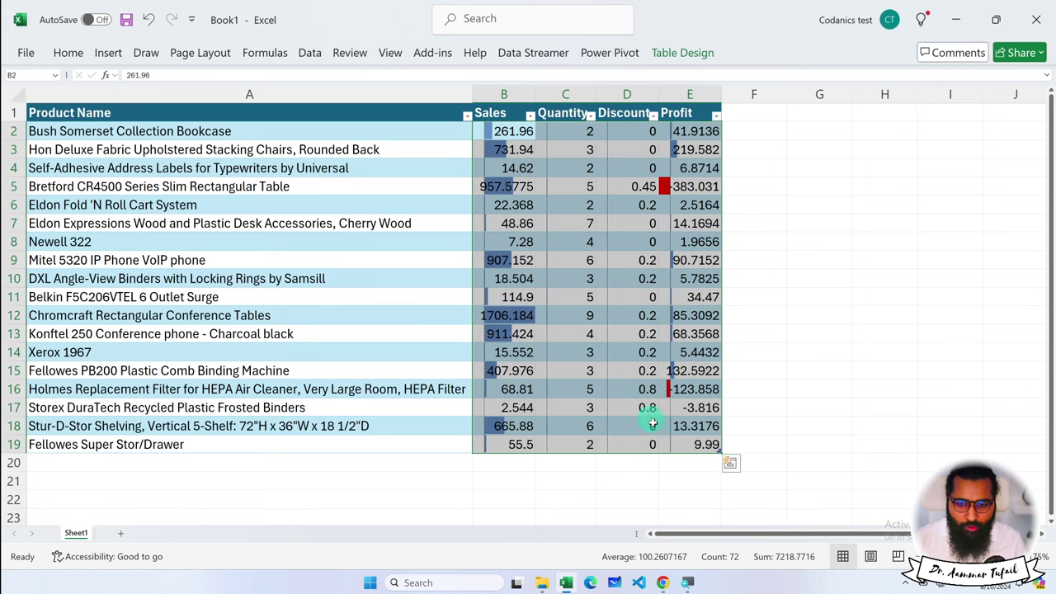
pyautogui.click(718, 462)
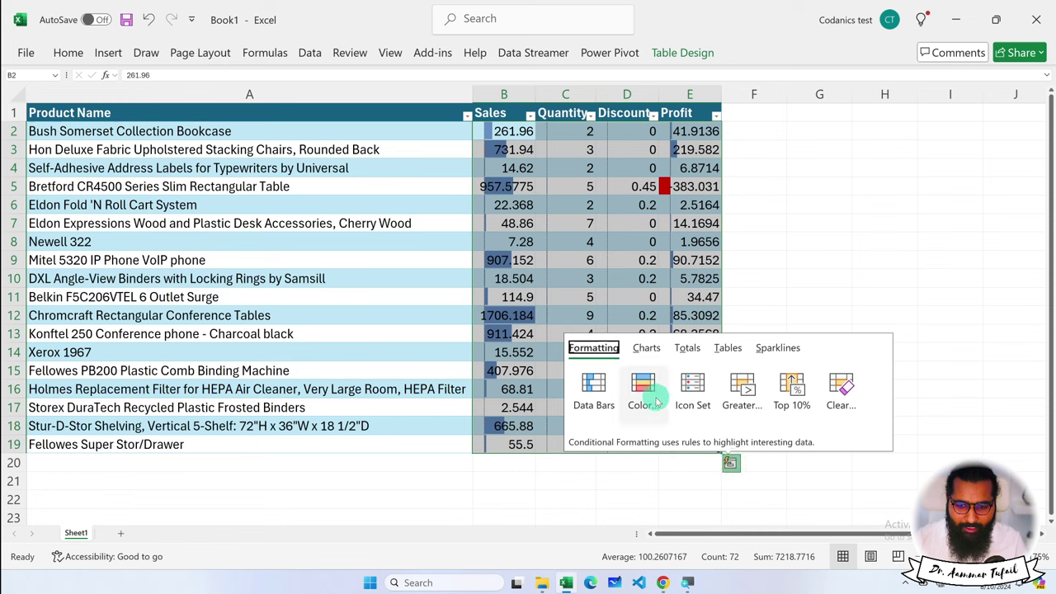
pyautogui.click(646, 391)
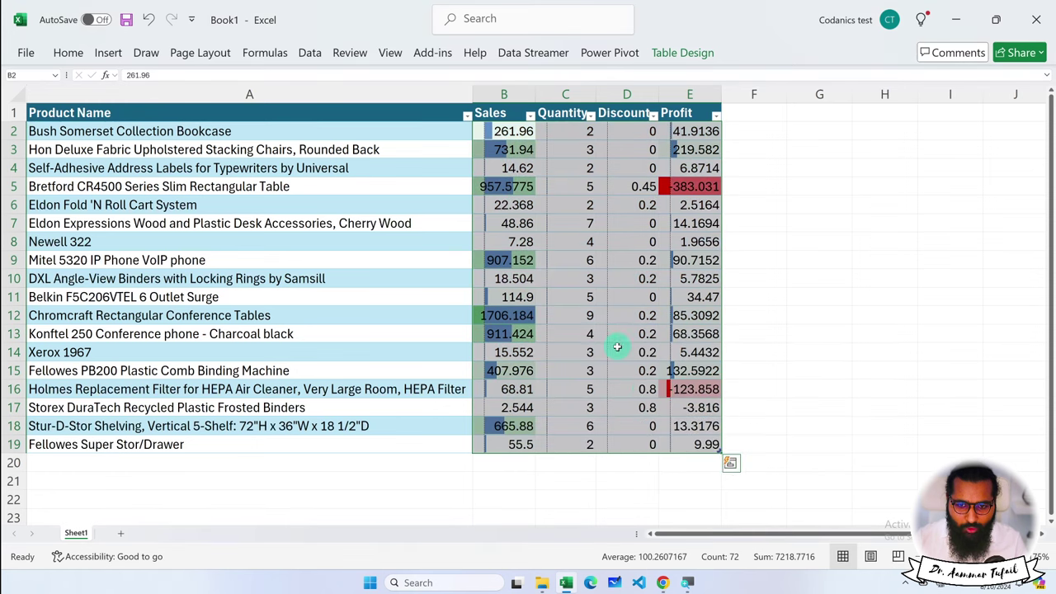
pyautogui.click(728, 462)
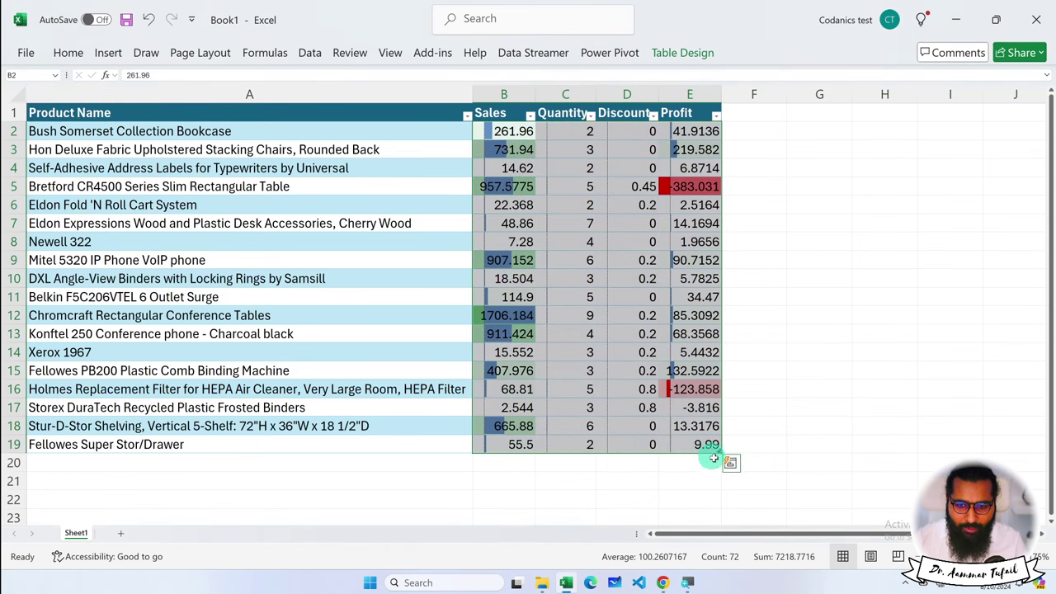
pyautogui.click(731, 462)
pyautogui.press('Escape')
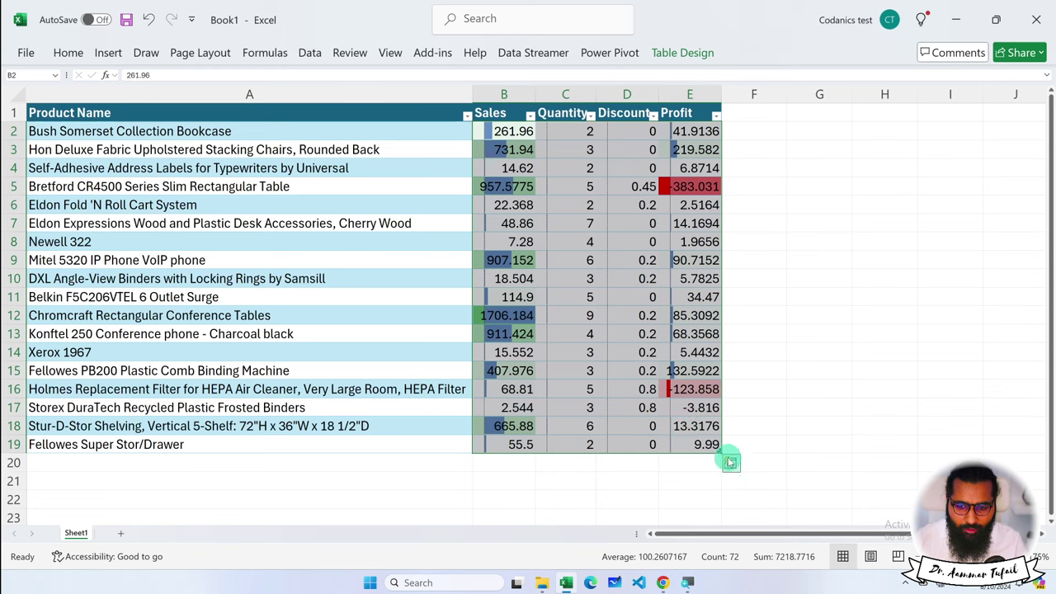
pyautogui.click(731, 462)
pyautogui.click(689, 385)
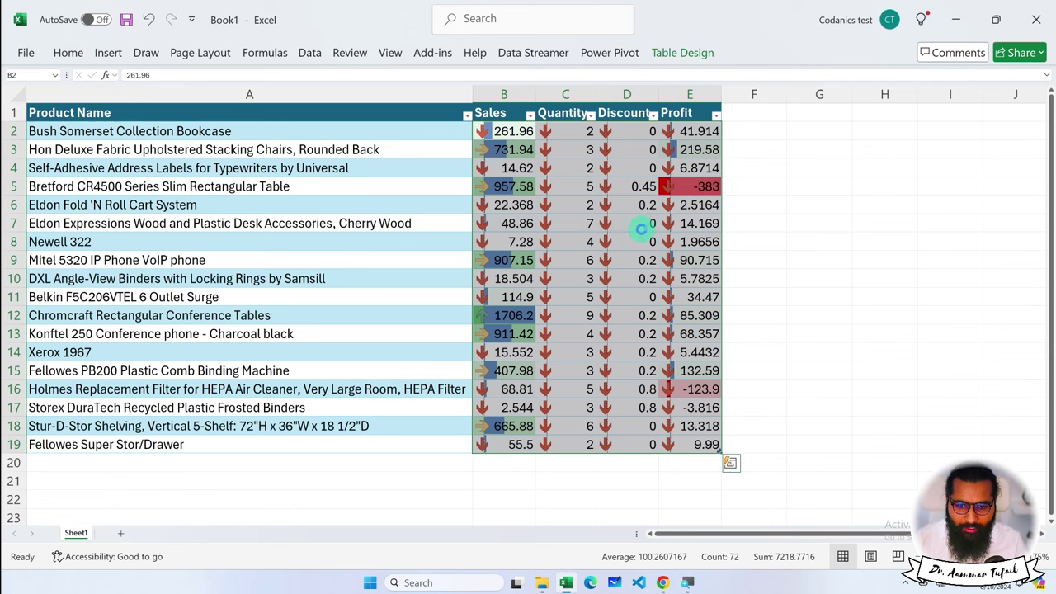
pyautogui.hotkey('ctrl', 'z')
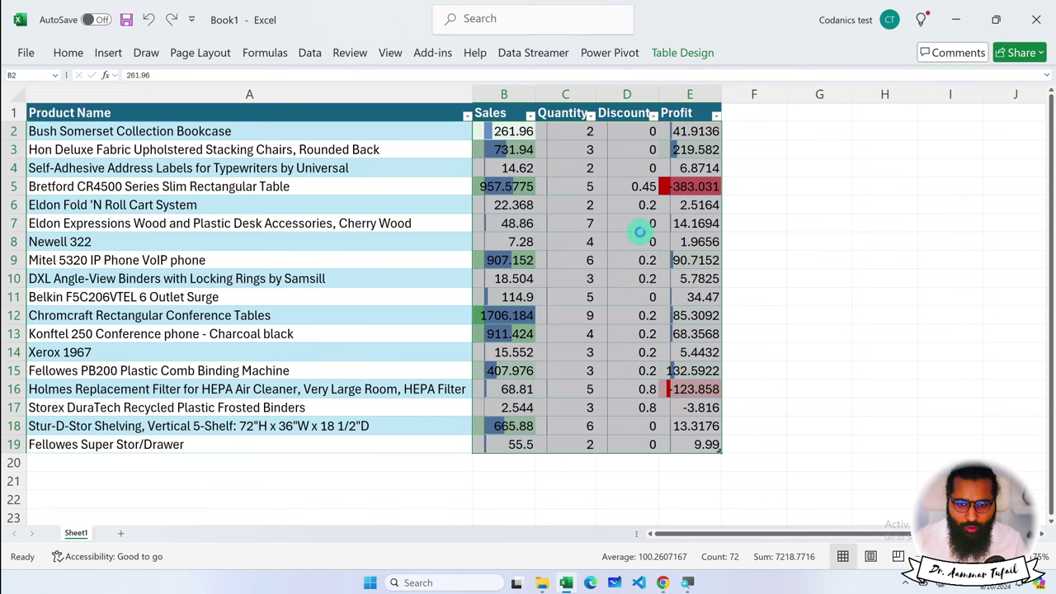
pyautogui.hotkey('ctrl', 'z')
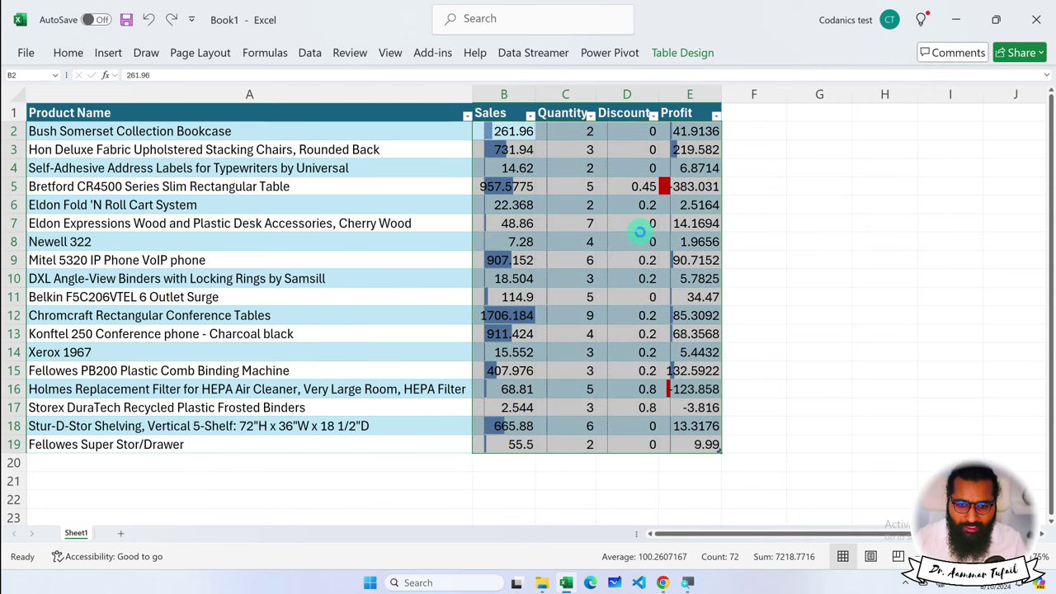
pyautogui.hotkey('ctrl', 'z')
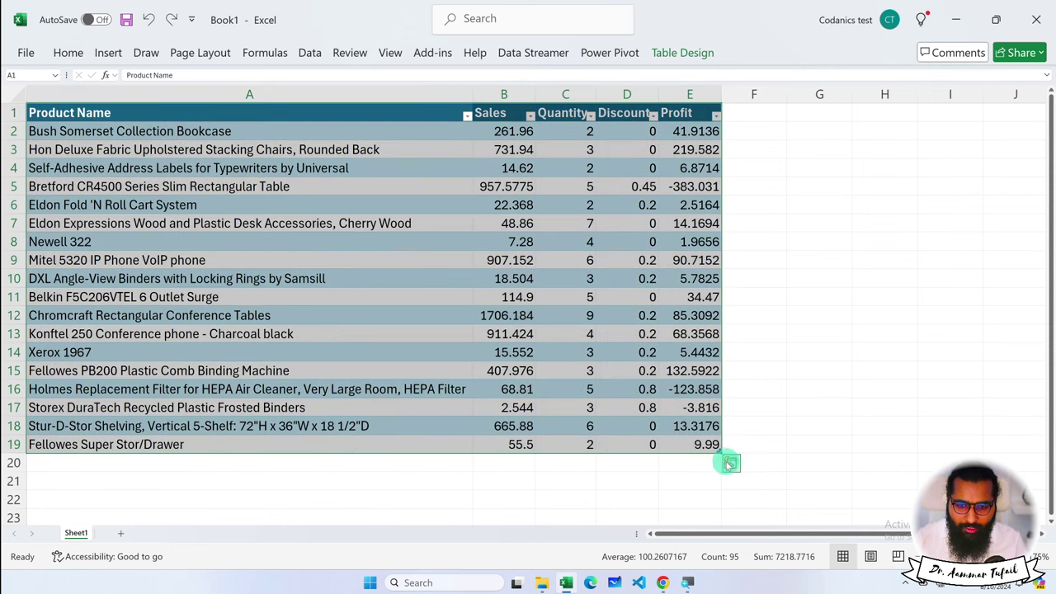
# Step: Apply arrow icon sets to the numbers via Quick Analysis, then clear them
pyautogui.click(730, 457)
pyautogui.click(692, 389)
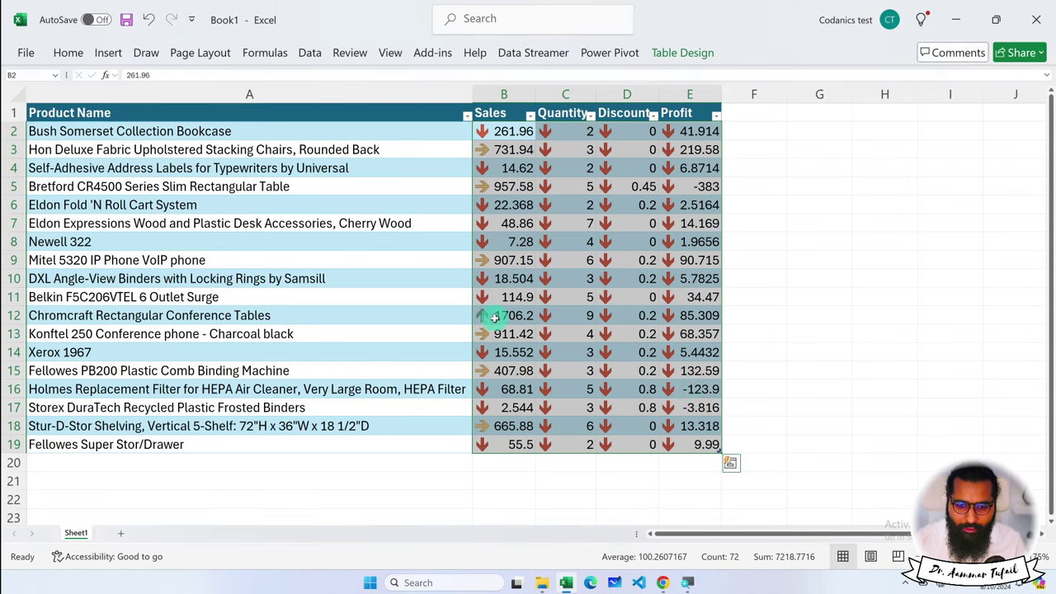
pyautogui.click(729, 464)
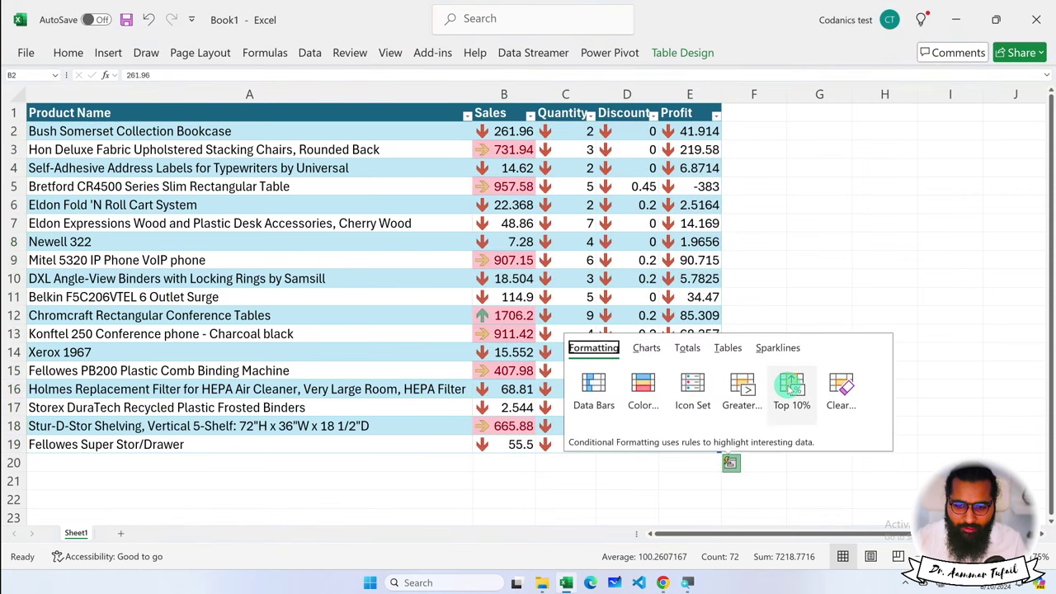
pyautogui.click(842, 392)
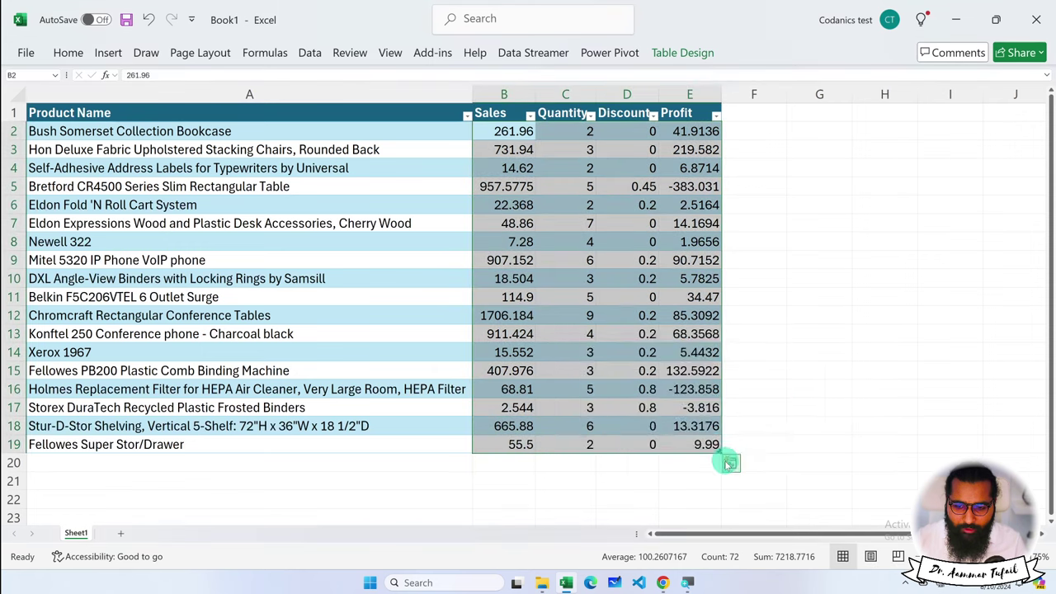
# Step: Highlight the top 10% of values with Quick Analysis
pyautogui.click(730, 462)
pyautogui.click(794, 393)
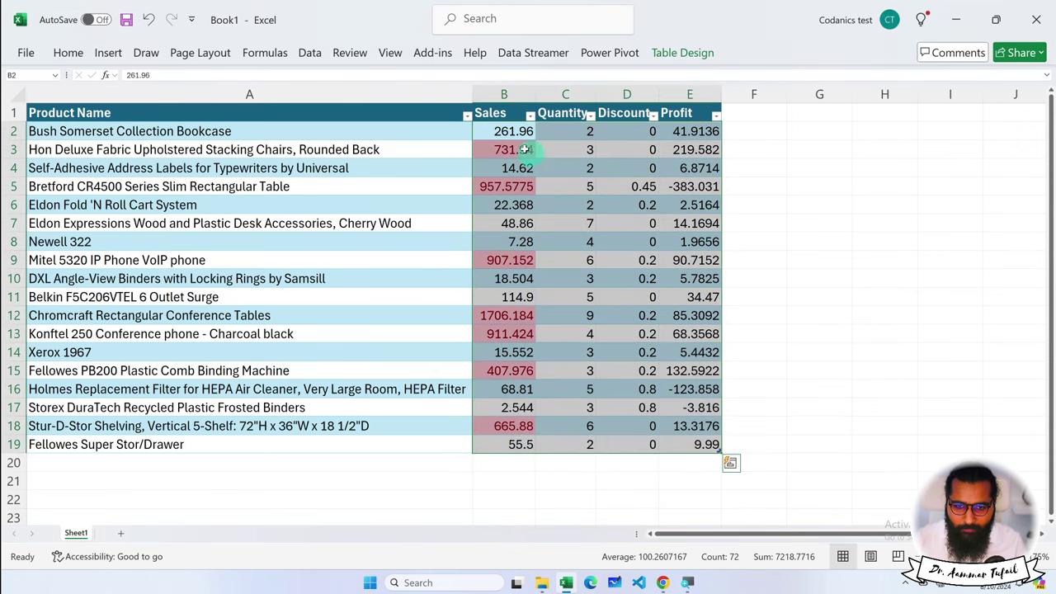
pyautogui.click(730, 463)
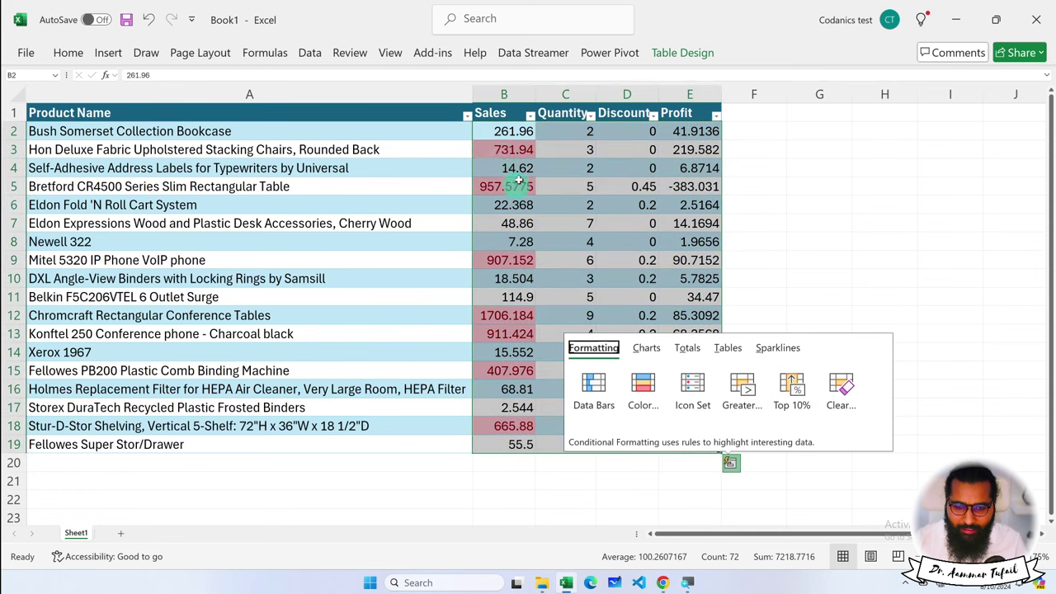
pyautogui.click(513, 169)
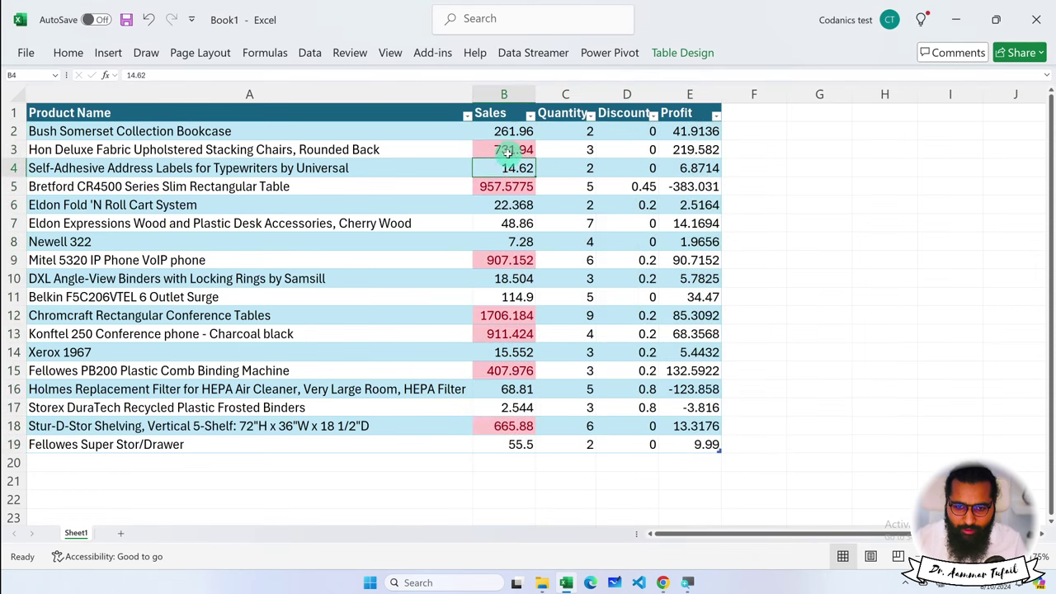
# Step: Select the full table A1:E19 and clear its Top 10% formatting
pyautogui.click(696, 445)
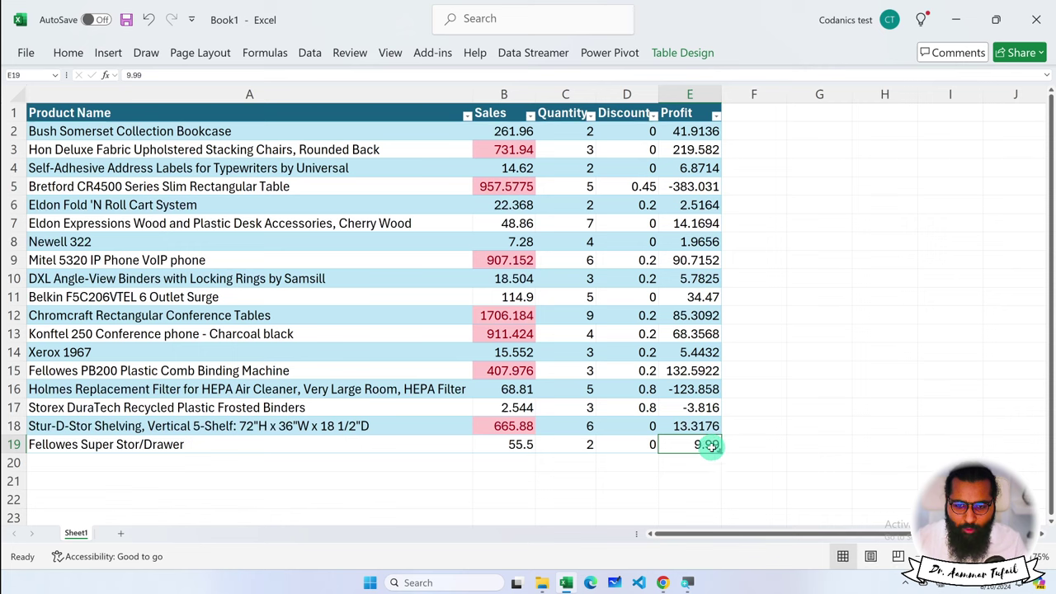
pyautogui.keyDown('shift'); pyautogui.click(155, 109); pyautogui.keyUp('shift')
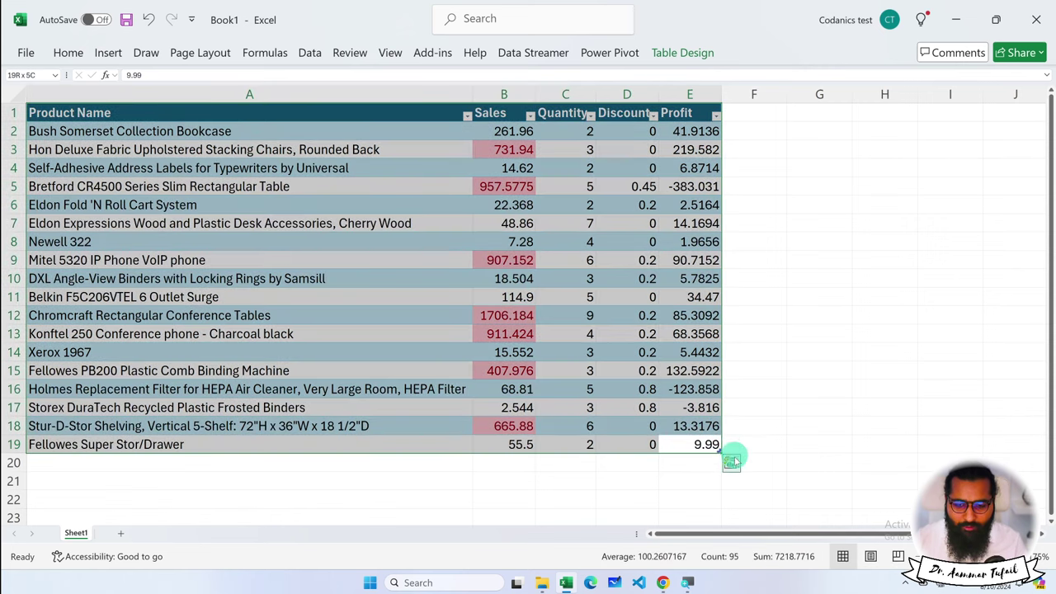
pyautogui.click(729, 464)
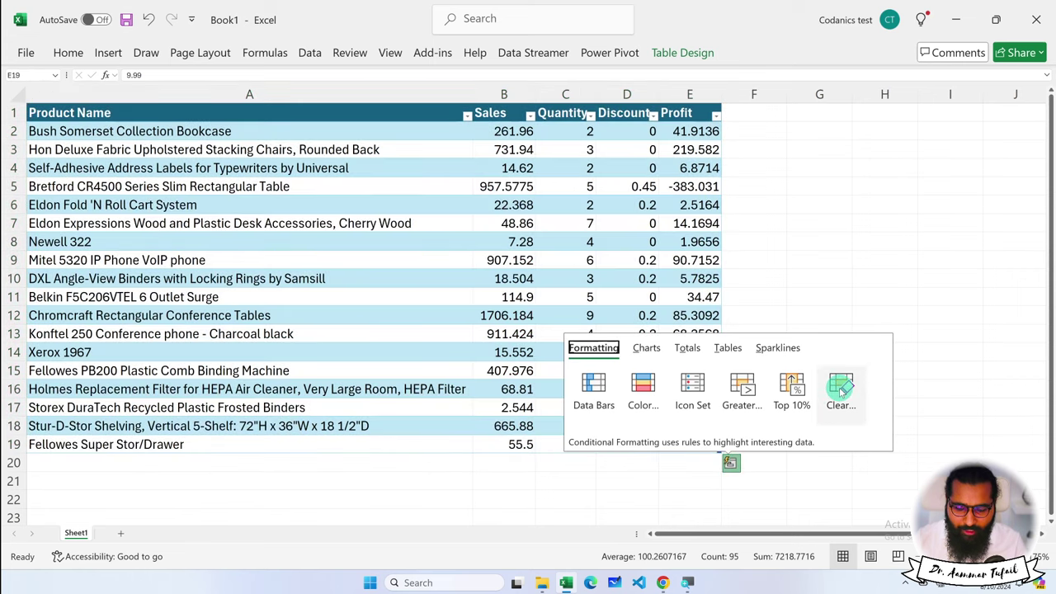
pyautogui.click(840, 393)
pyautogui.click(730, 465)
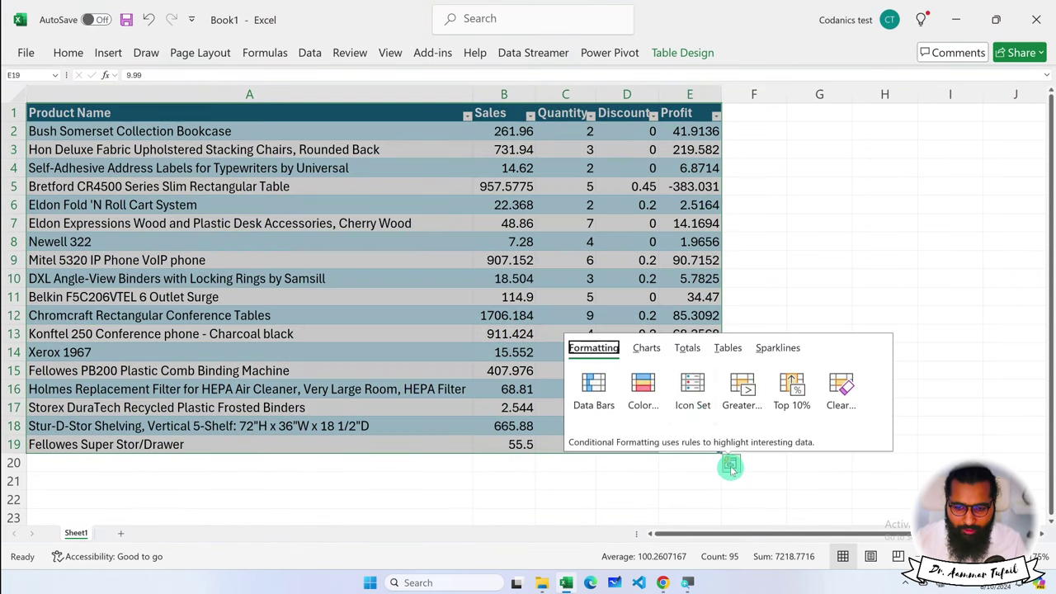
# Step: Browse the Charts and Totals options and add a row-wise Sum column to the table
pyautogui.click(646, 347)
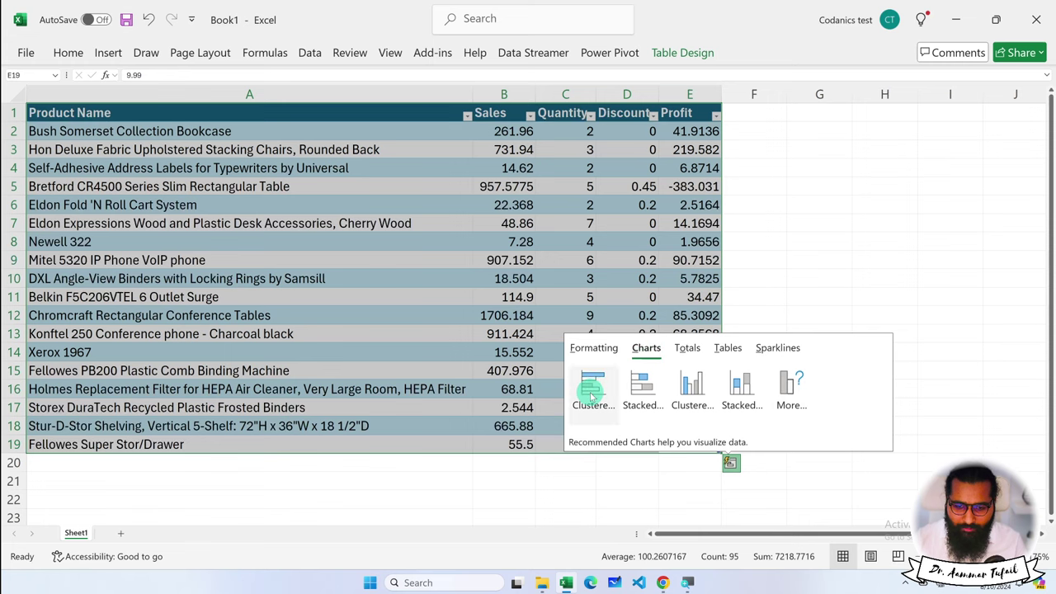
pyautogui.moveTo(592, 390)
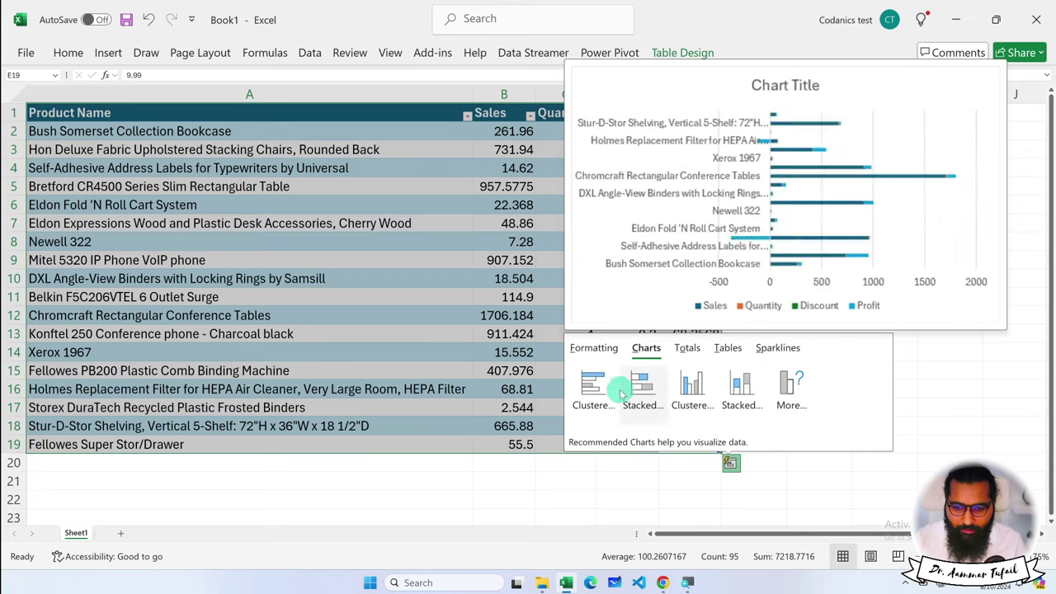
pyautogui.click(685, 348)
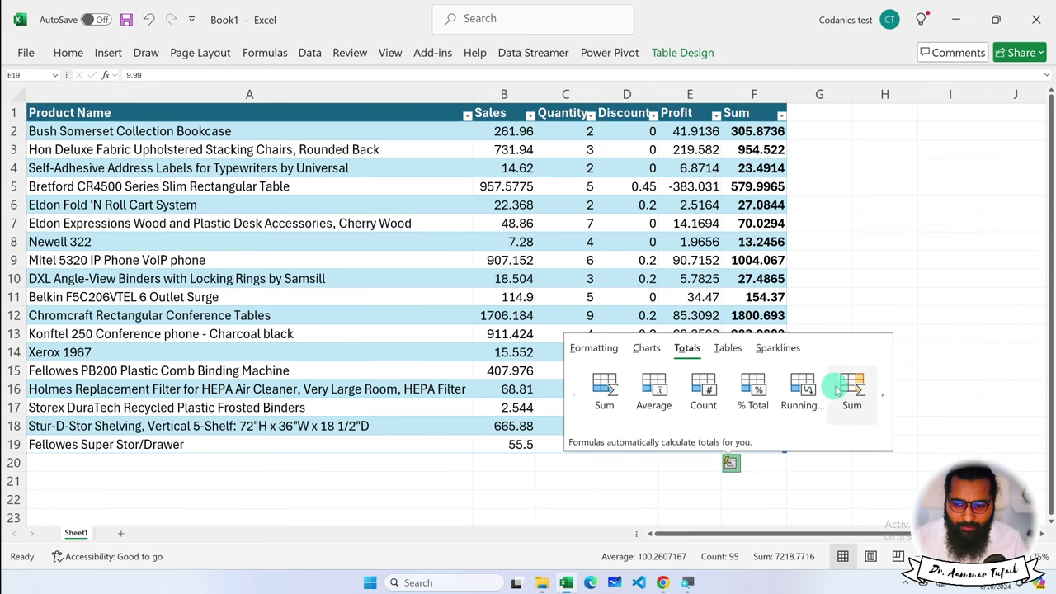
pyautogui.click(855, 386)
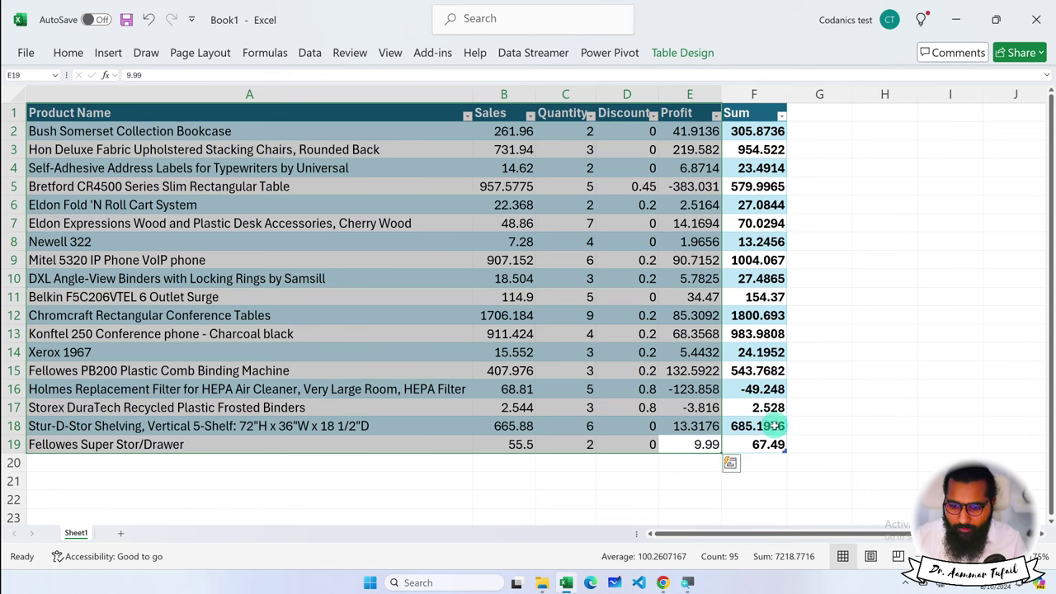
# Step: Add an Average totals row below the table and browse the remaining Totals options
pyautogui.click(730, 463)
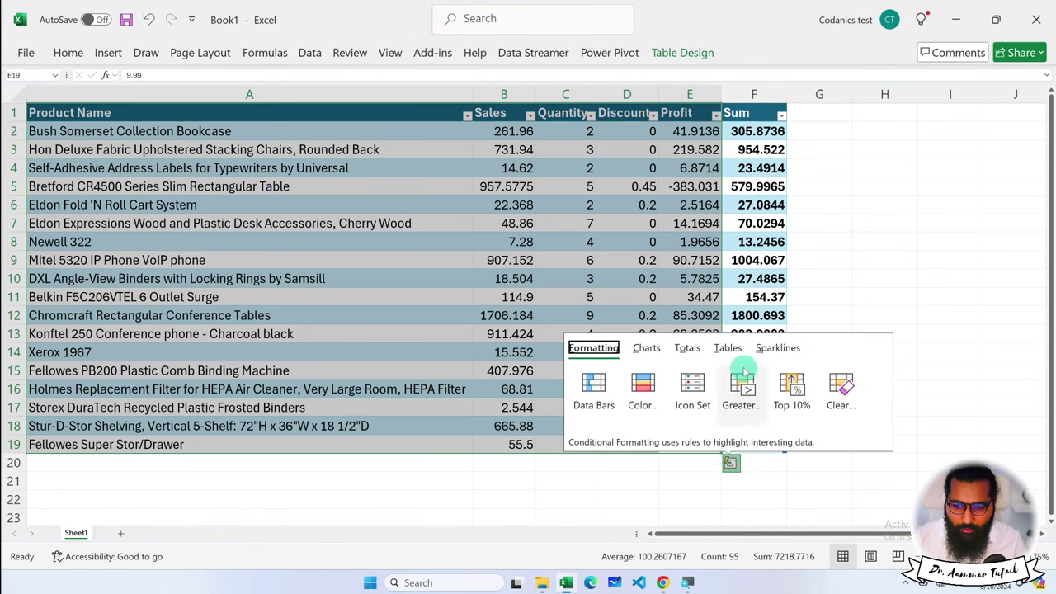
pyautogui.click(689, 349)
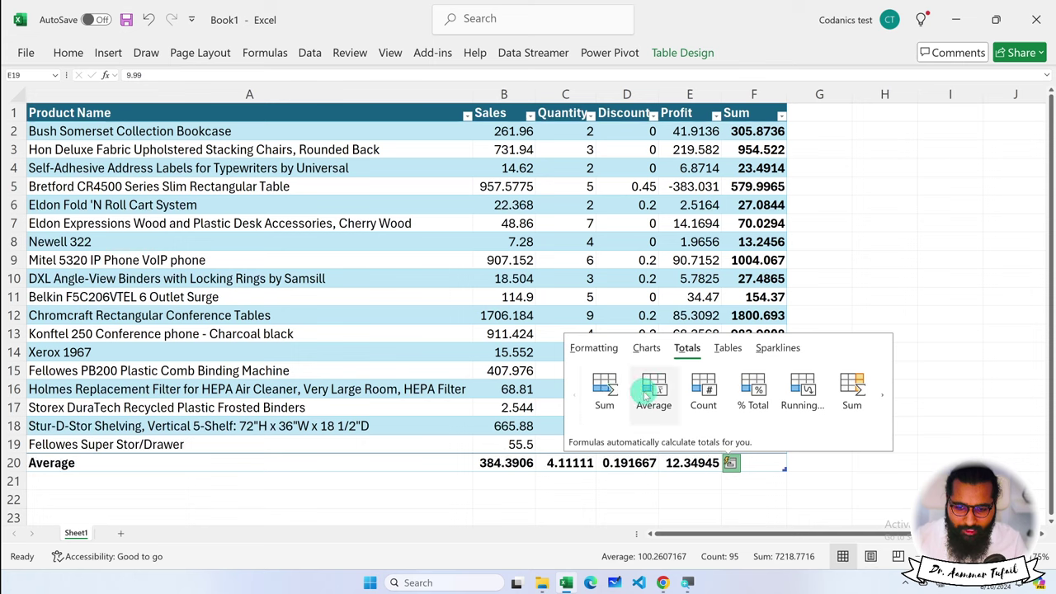
pyautogui.click(652, 392)
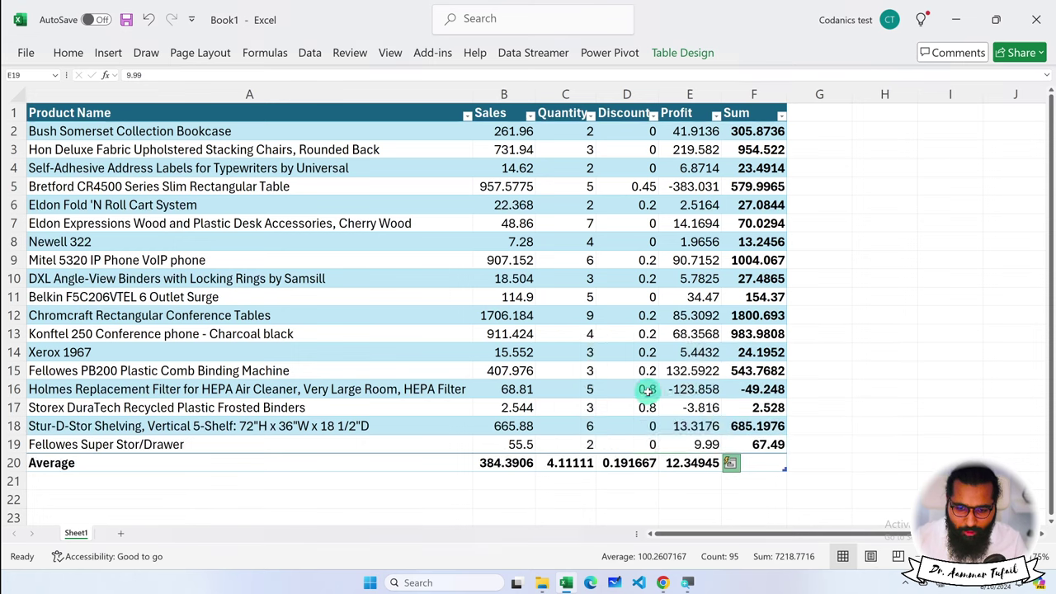
pyautogui.click(730, 463)
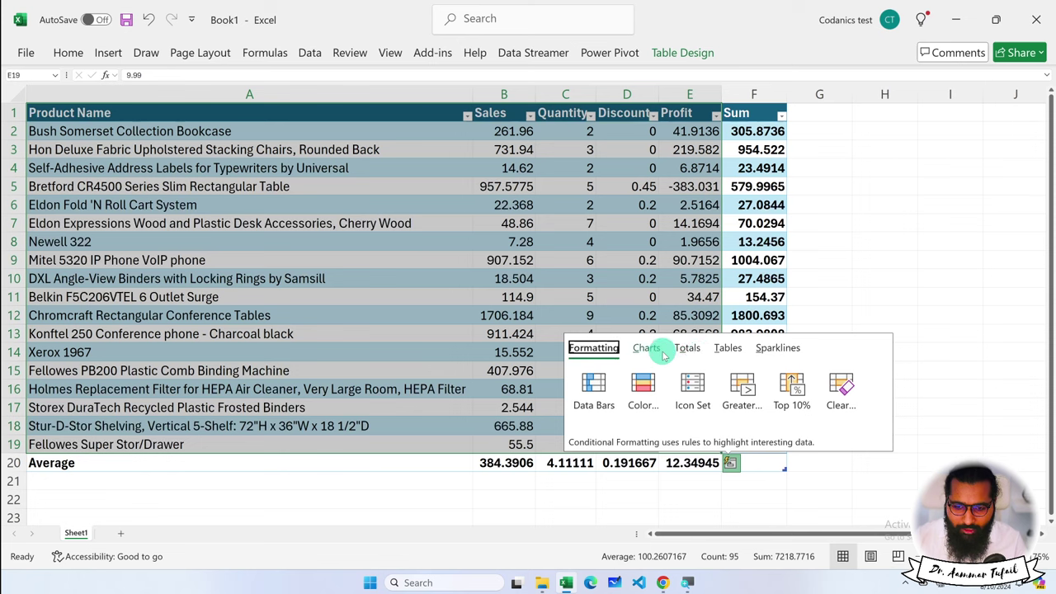
pyautogui.click(687, 347)
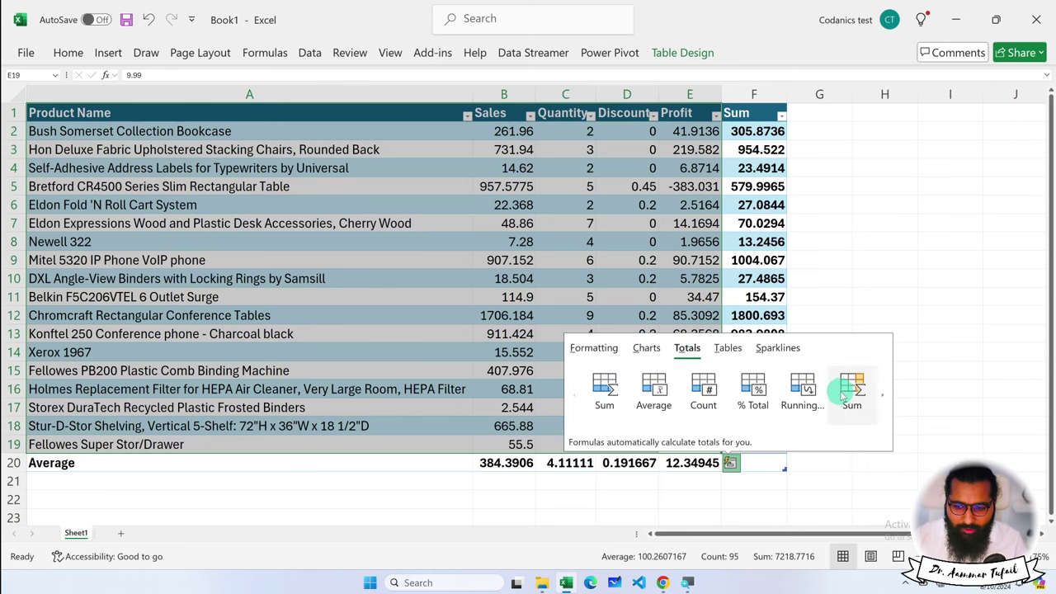
pyautogui.click(882, 393)
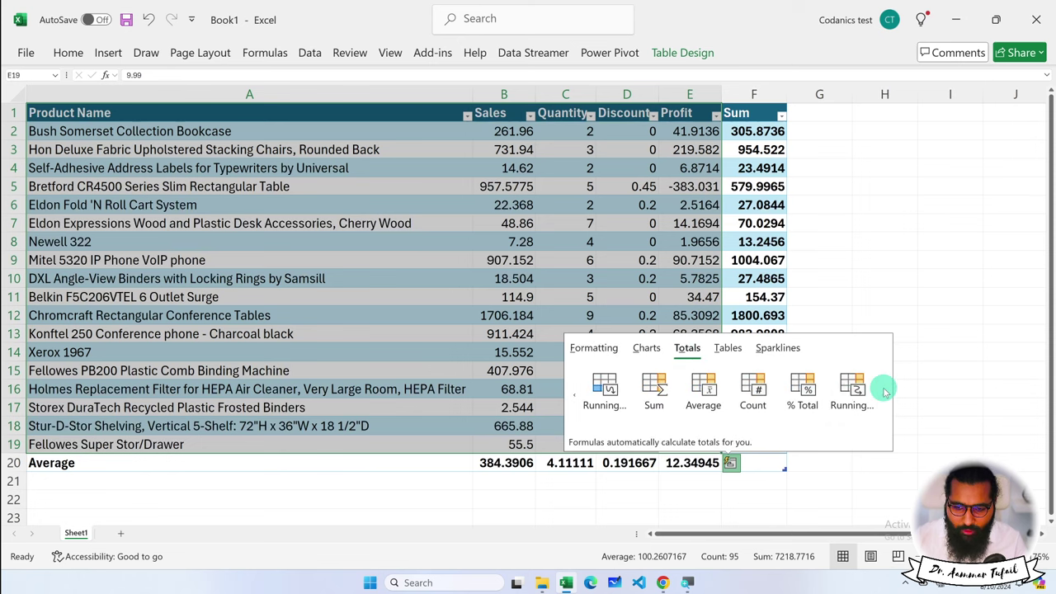
pyautogui.click(574, 394)
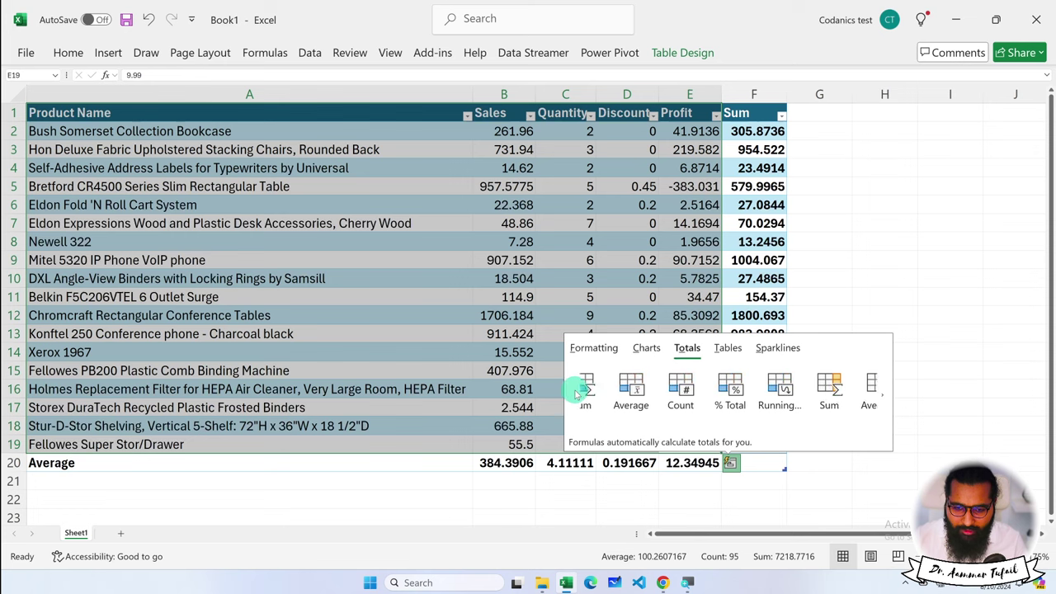
pyautogui.click(882, 393)
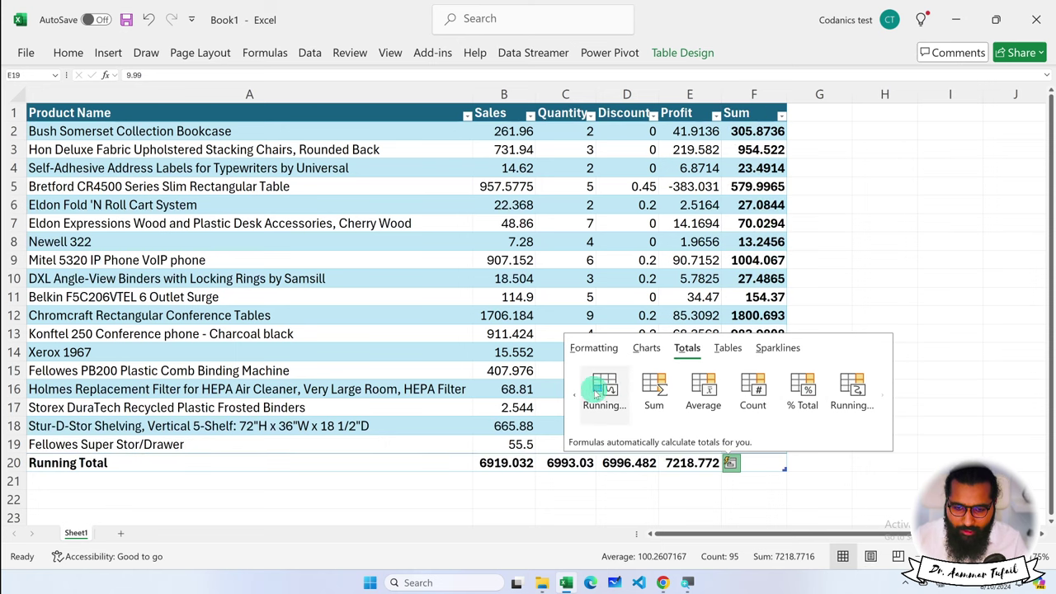
pyautogui.click(572, 392)
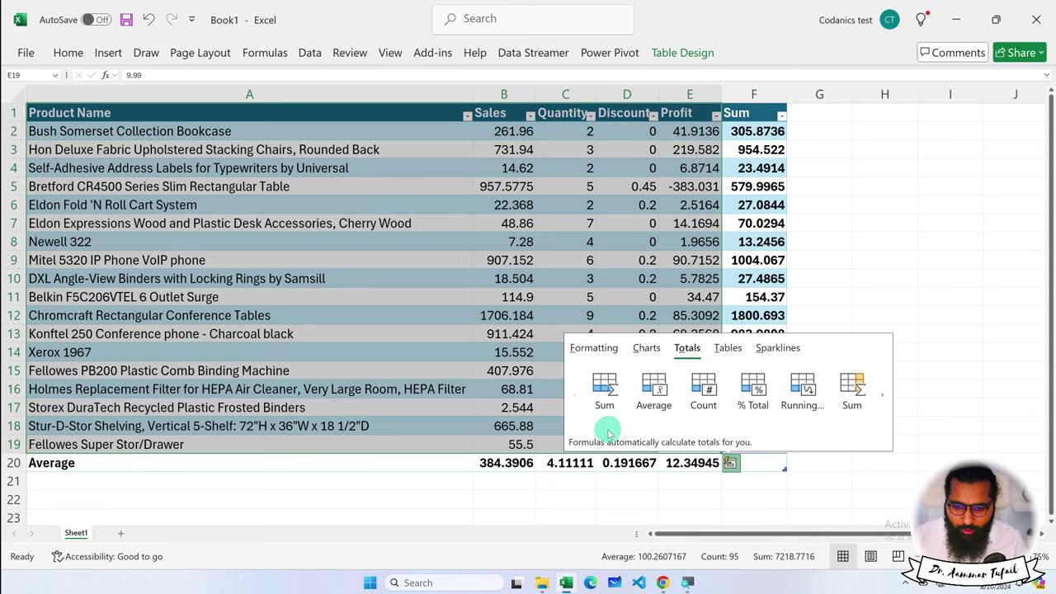
# Step: Build a Sum of Profit by Quantity PivotTable on Sheet2 with Product Name nested under each quantity
pyautogui.click(727, 347)
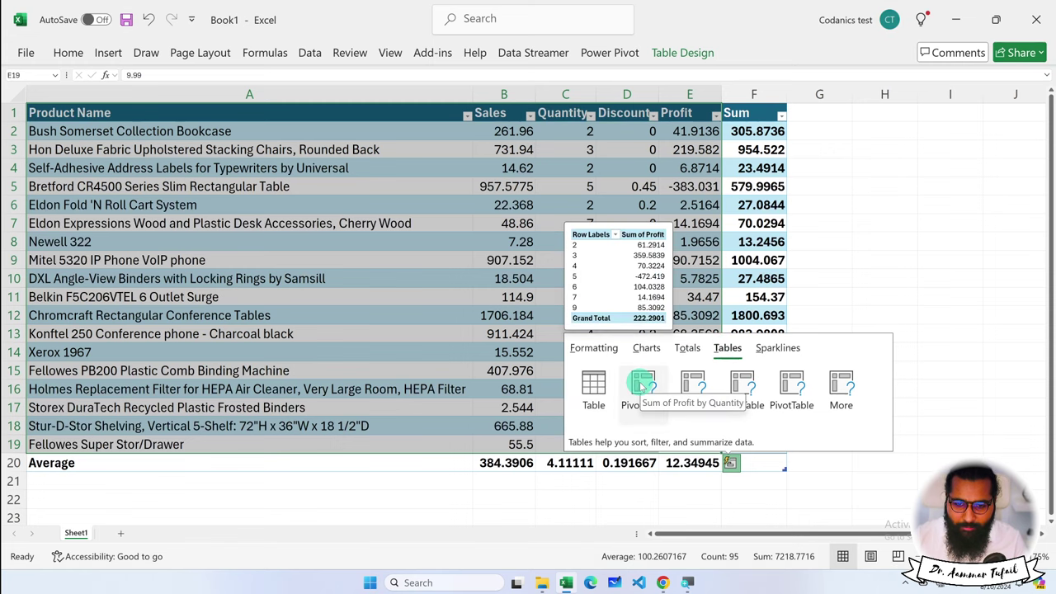
pyautogui.click(641, 382)
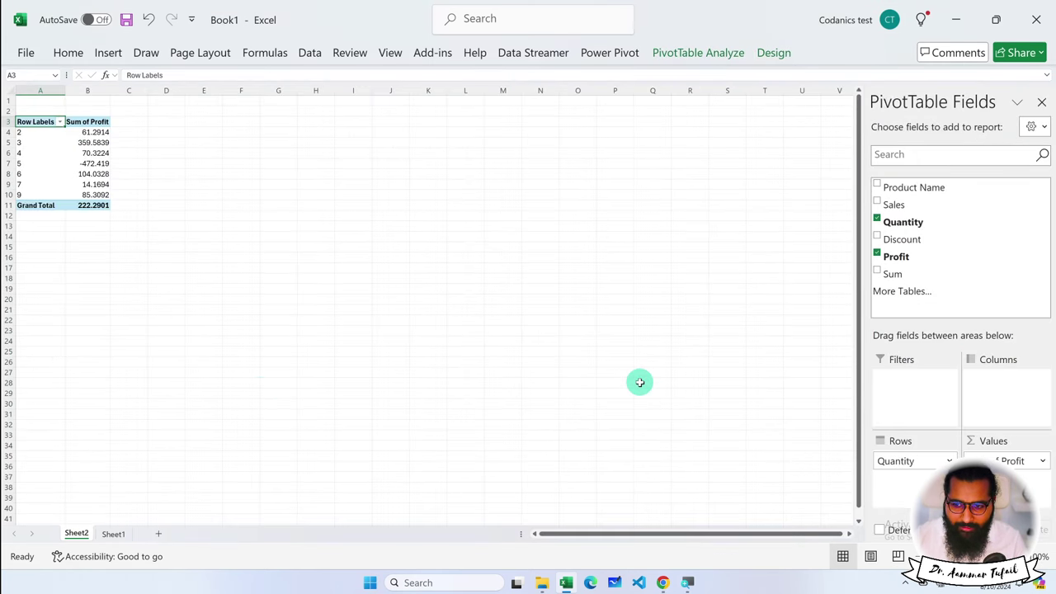
pyautogui.scroll(3, 49, 138)
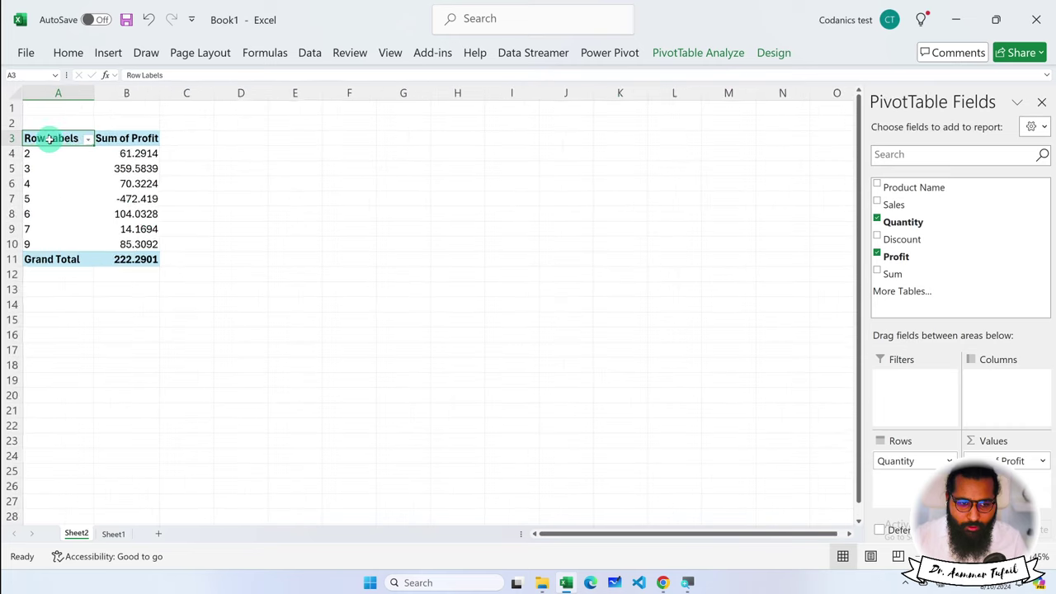
pyautogui.moveTo(914, 187)
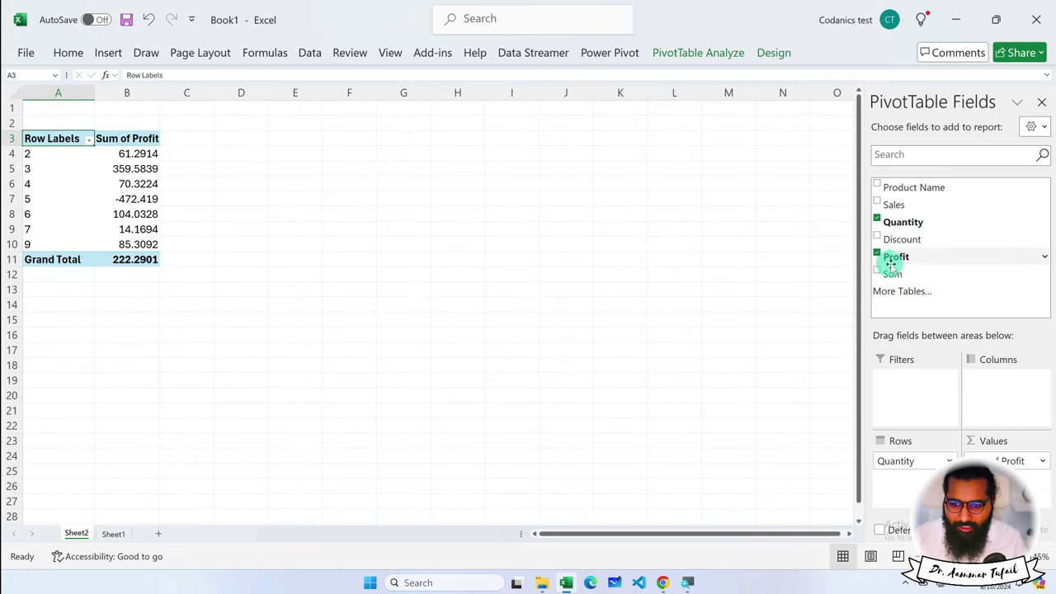
pyautogui.click(877, 184)
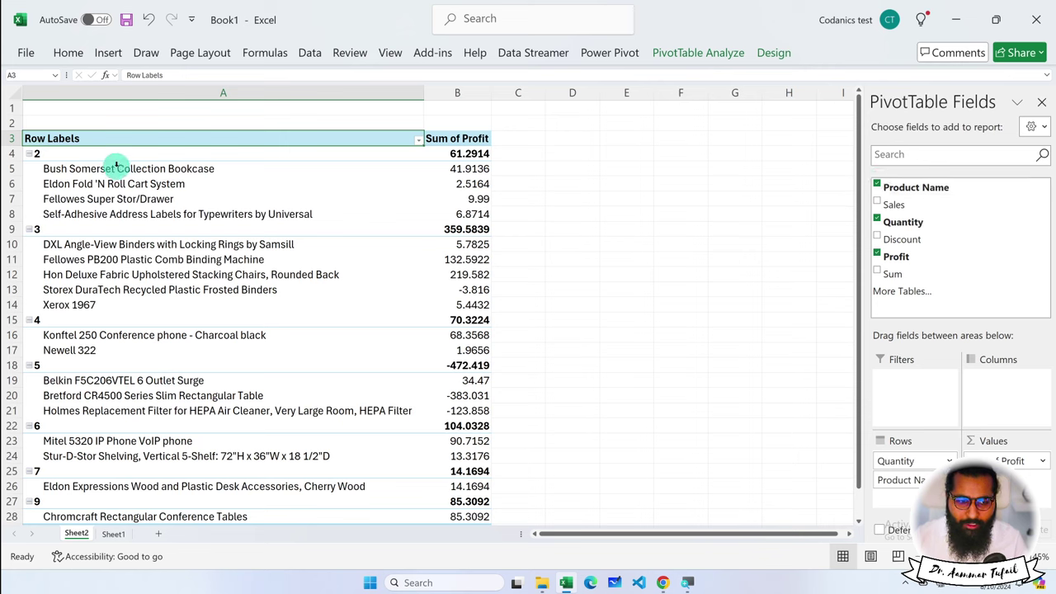
pyautogui.click(31, 154)
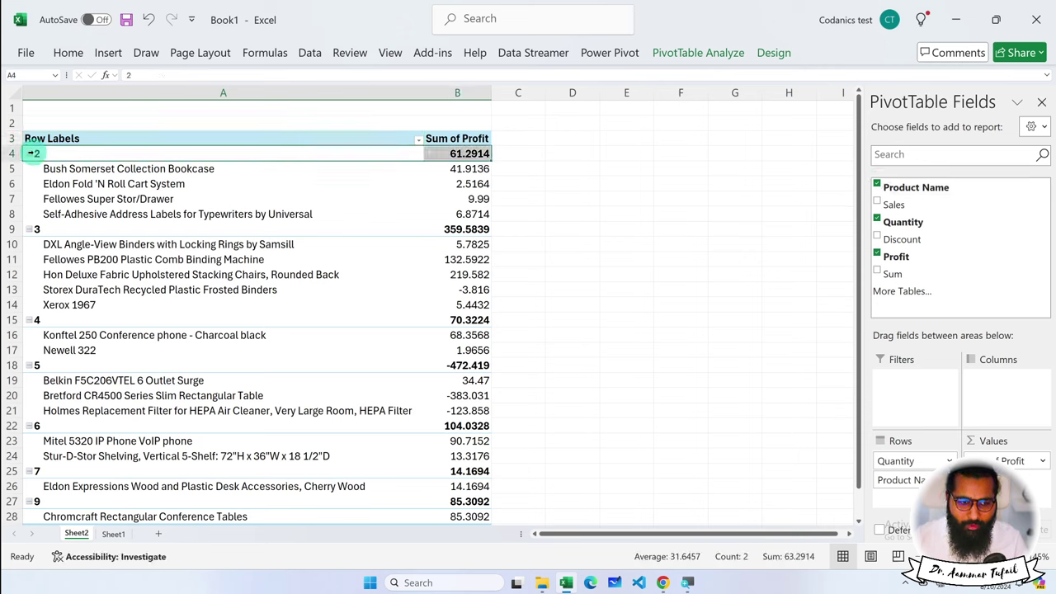
pyautogui.click(31, 154)
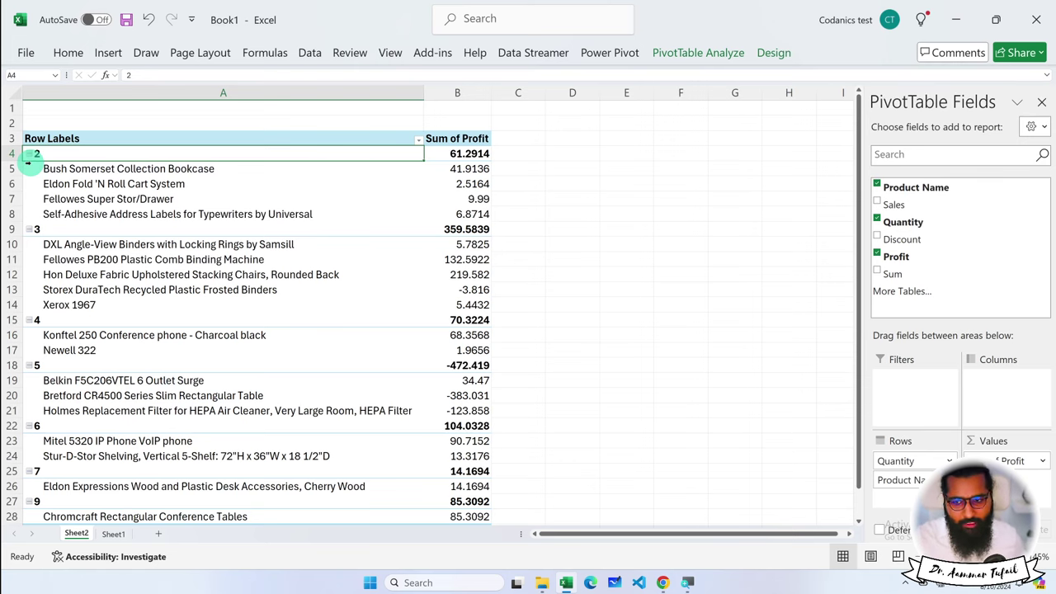
# Step: From Sheet1's data, create the recommended Sum of Profit by Quantity PivotTable on Sheet3
pyautogui.click(109, 534)
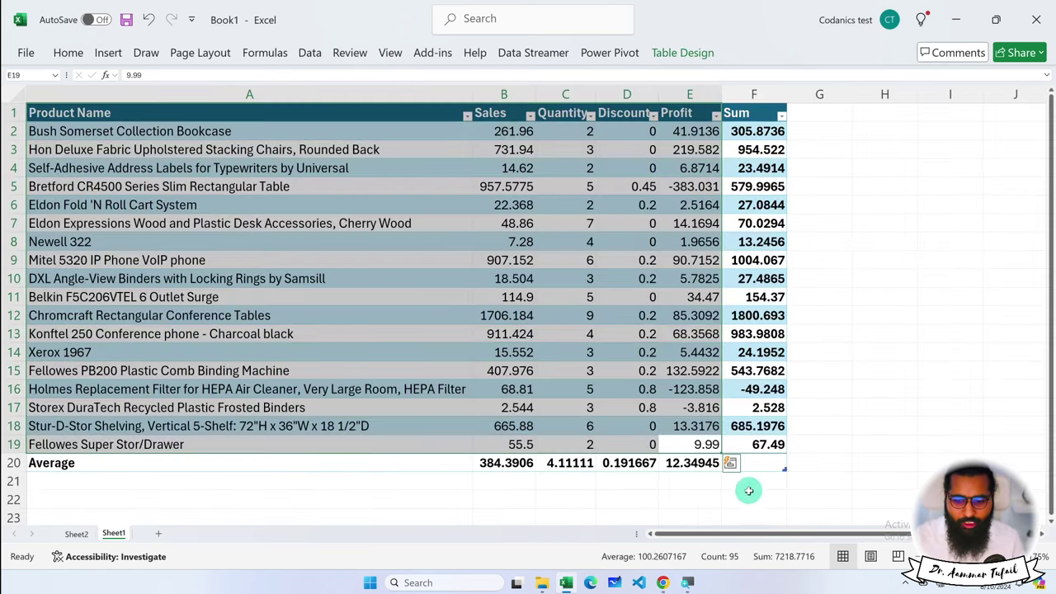
pyautogui.click(76, 534)
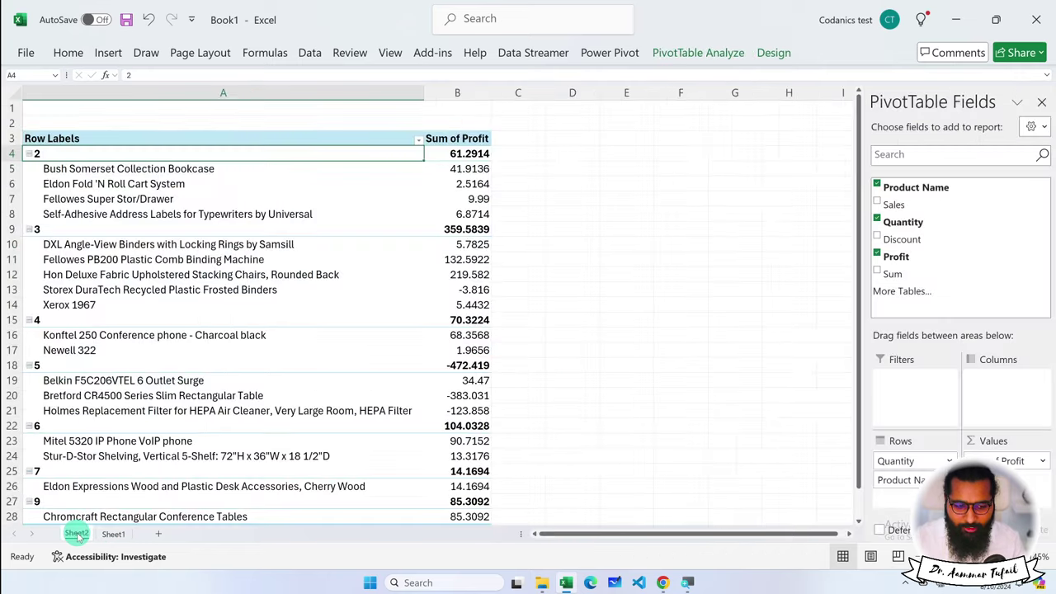
pyautogui.click(113, 534)
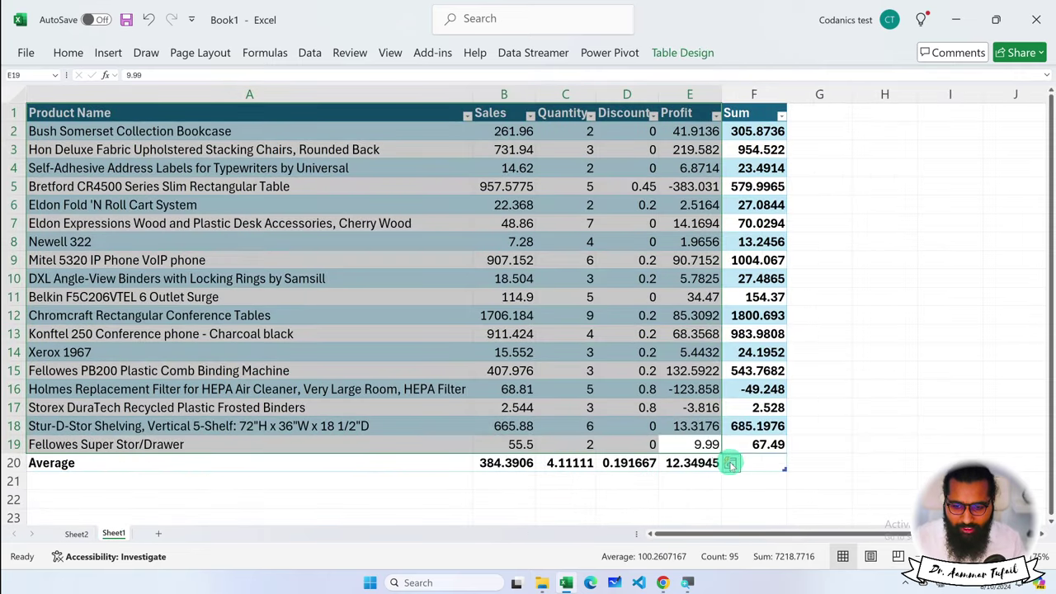
pyautogui.click(731, 464)
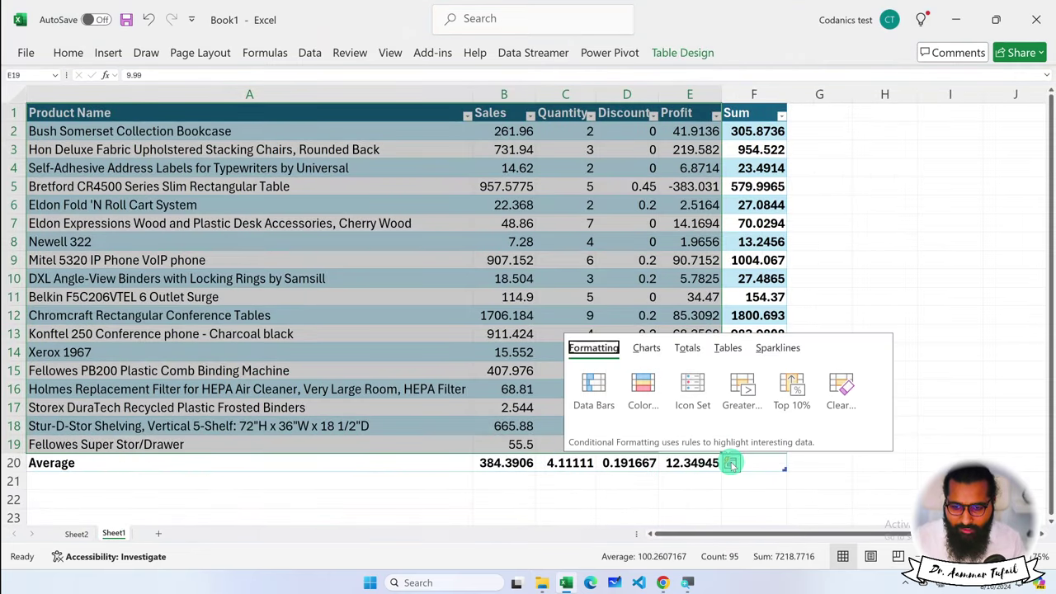
pyautogui.click(727, 348)
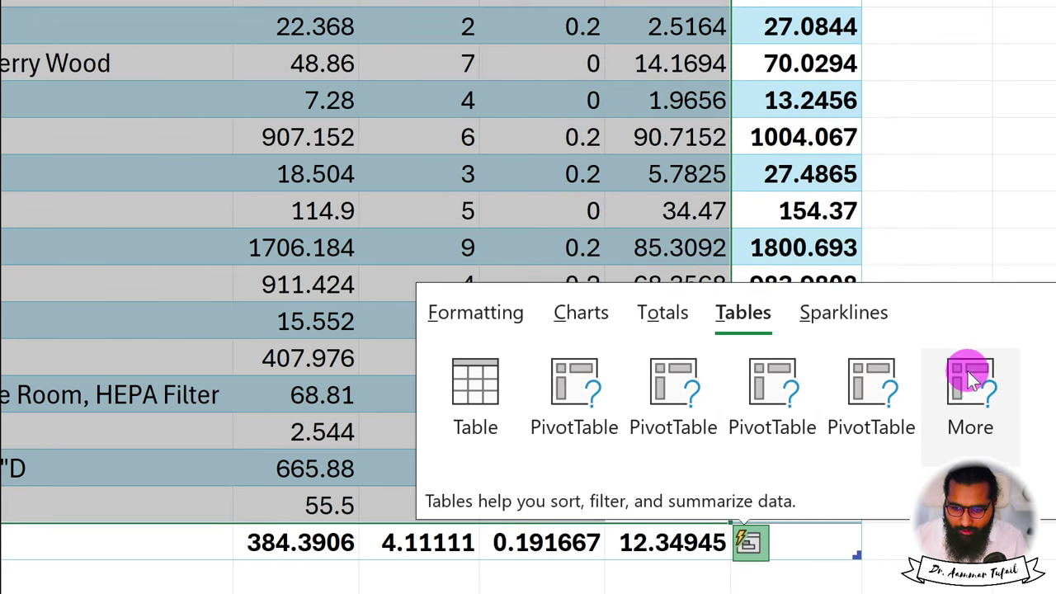
pyautogui.click(968, 371)
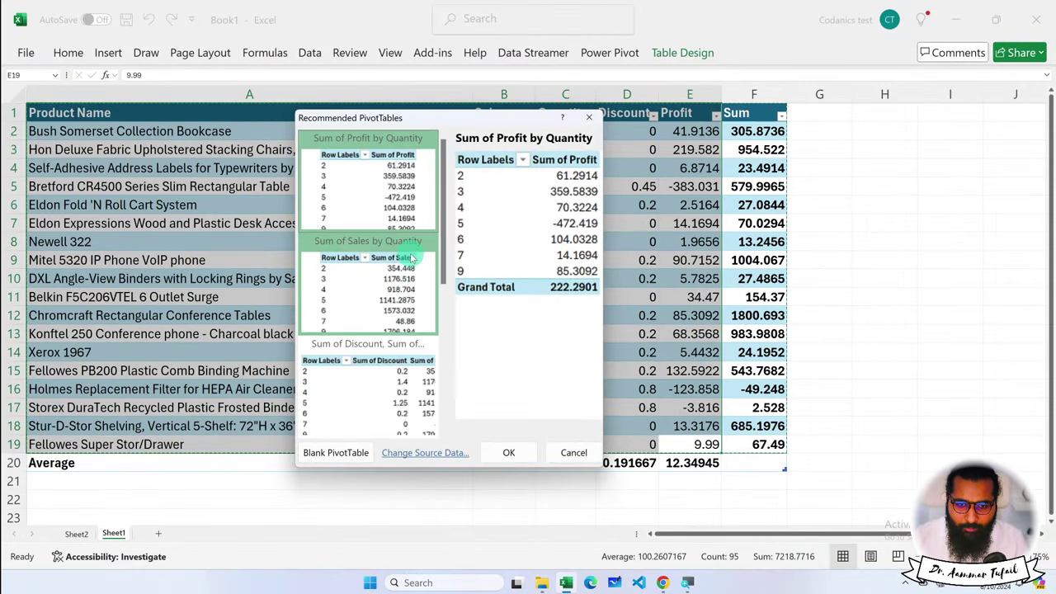
pyautogui.click(354, 355)
pyautogui.click(370, 237)
pyautogui.click(369, 223)
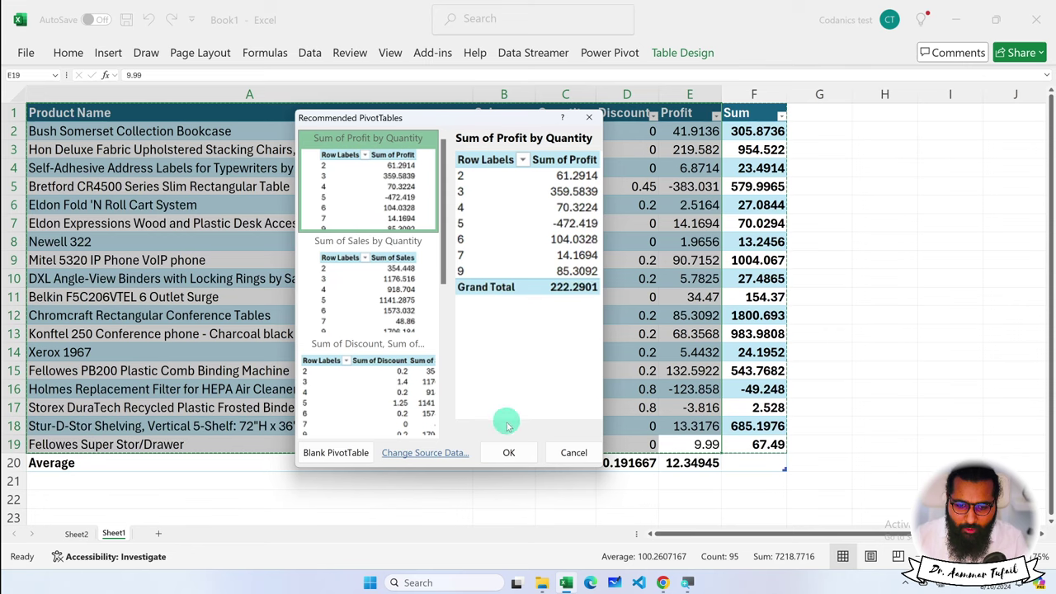
pyautogui.click(509, 449)
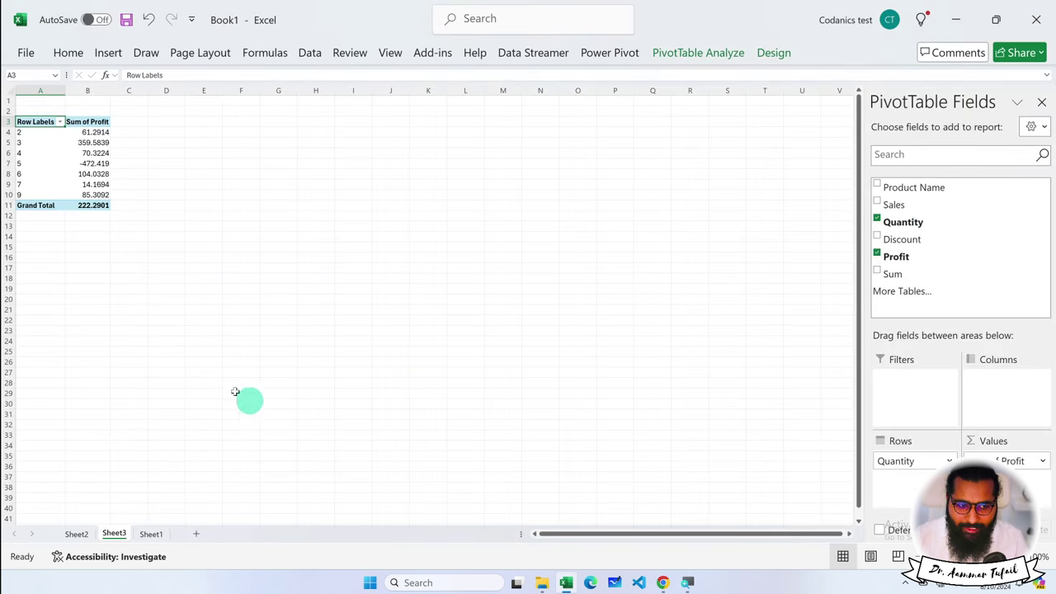
# Step: Return to Sheet1 and select the whole product orders table from A1 to F20
pyautogui.click(150, 533)
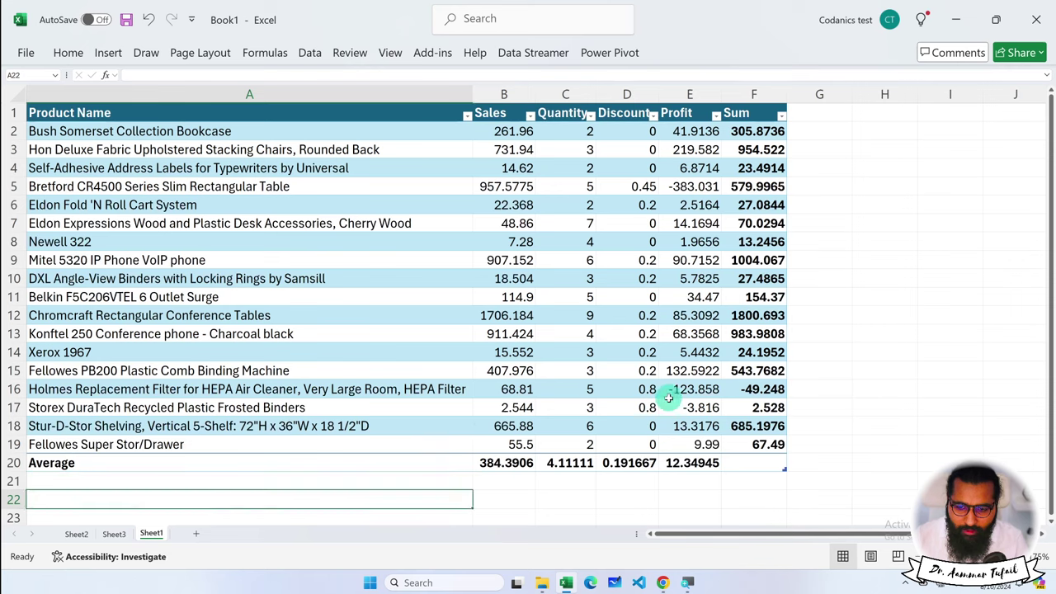
pyautogui.moveTo(698, 443); pyautogui.dragTo(39, 110)
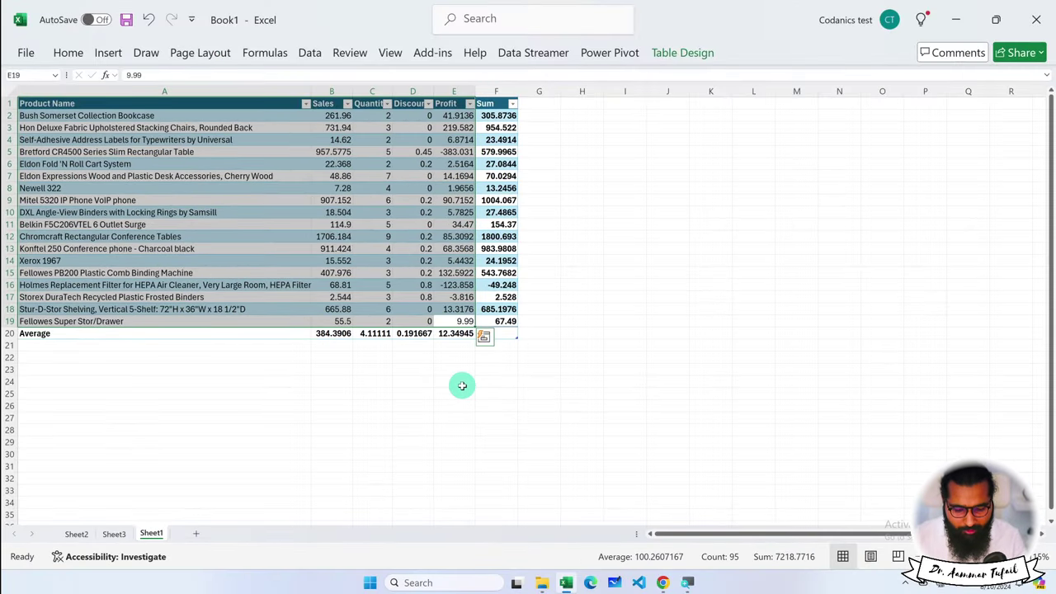
pyautogui.click(483, 336)
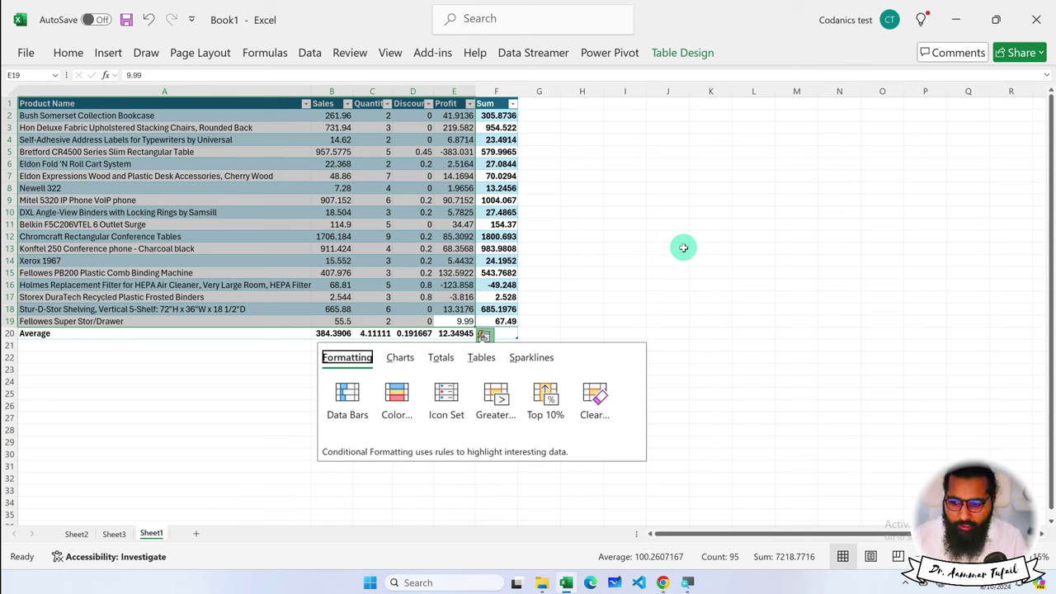
pyautogui.click(195, 381)
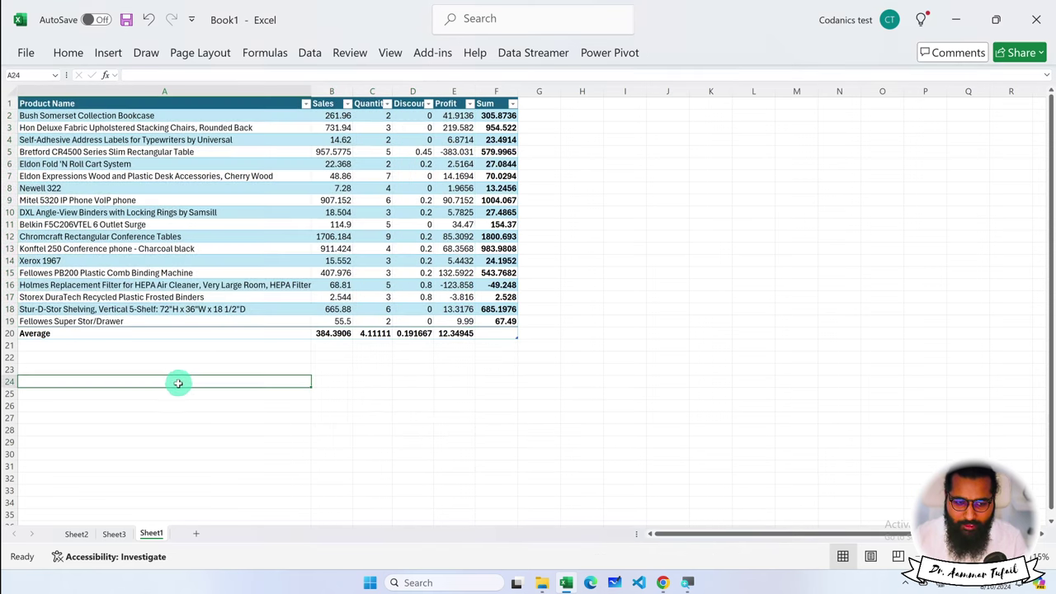
pyautogui.click(41, 100)
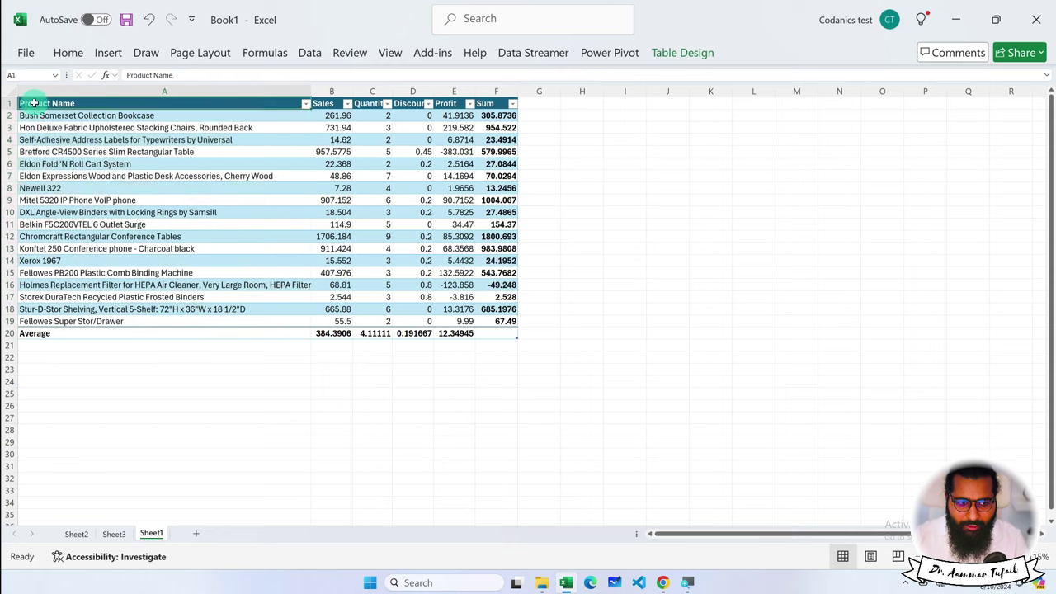
pyautogui.moveTo(45, 103)
pyautogui.mouseDown()
pyautogui.moveTo(386, 219)
pyautogui.moveTo(499, 331)
pyautogui.mouseUp()
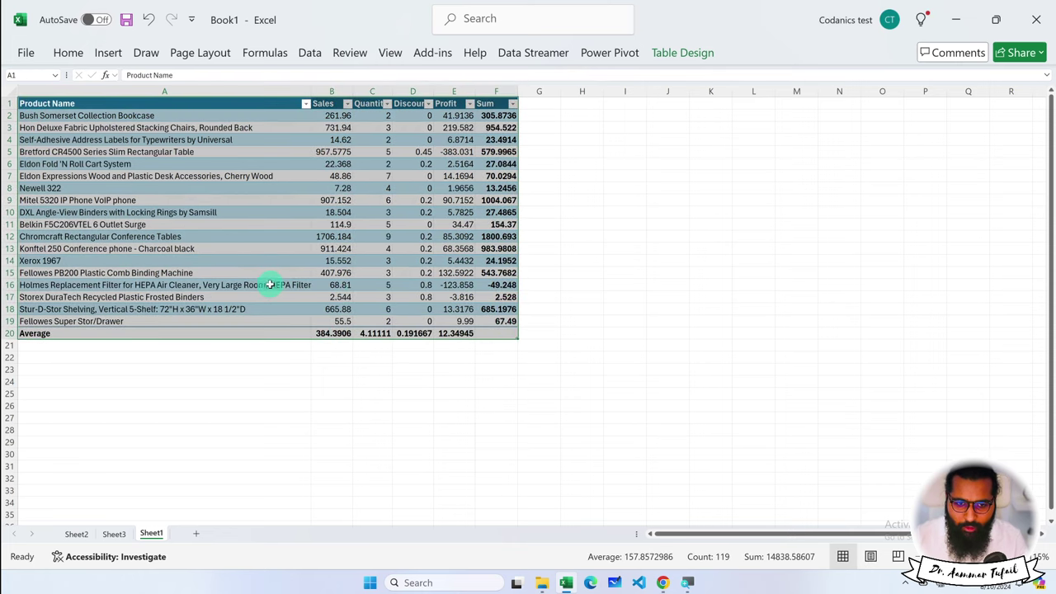
pyautogui.keyDown('ctrl'); pyautogui.scroll(1, 263, 284); pyautogui.keyUp('ctrl')
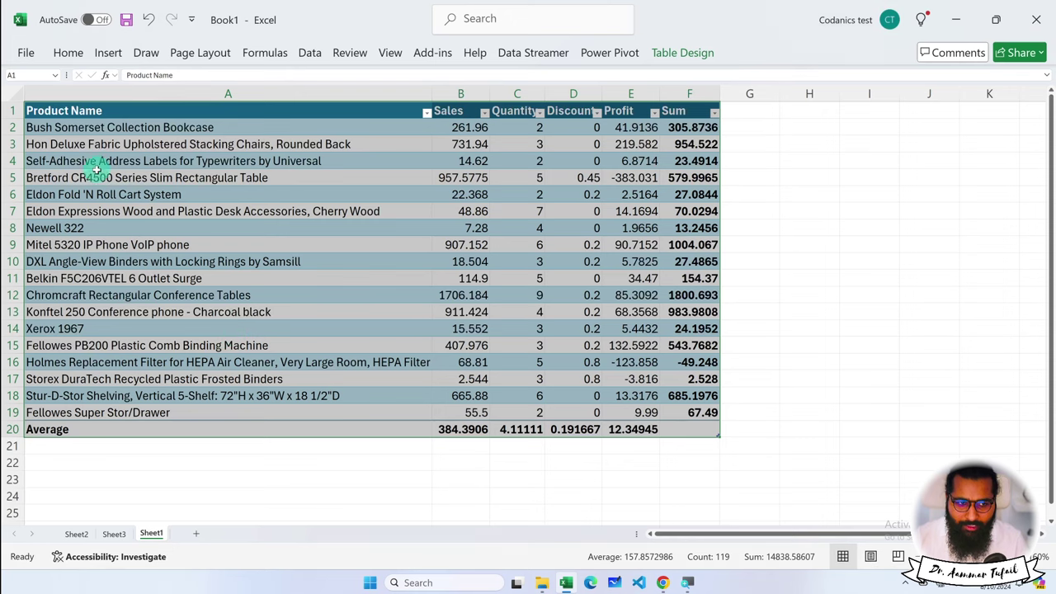
# Step: Create a new workbook from the Welcome to Excel template
pyautogui.click(23, 53)
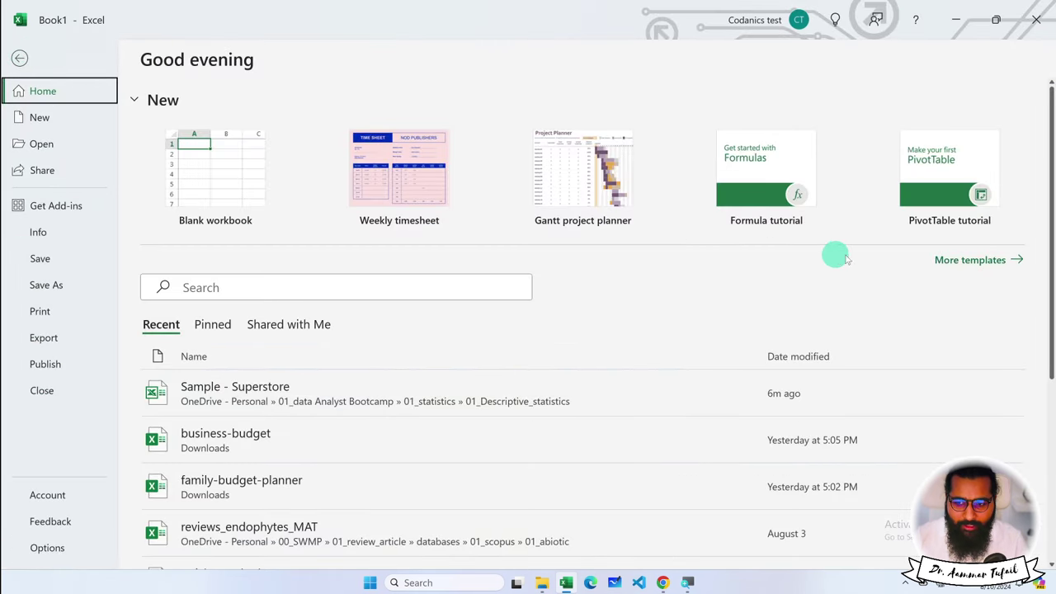
pyautogui.click(986, 261)
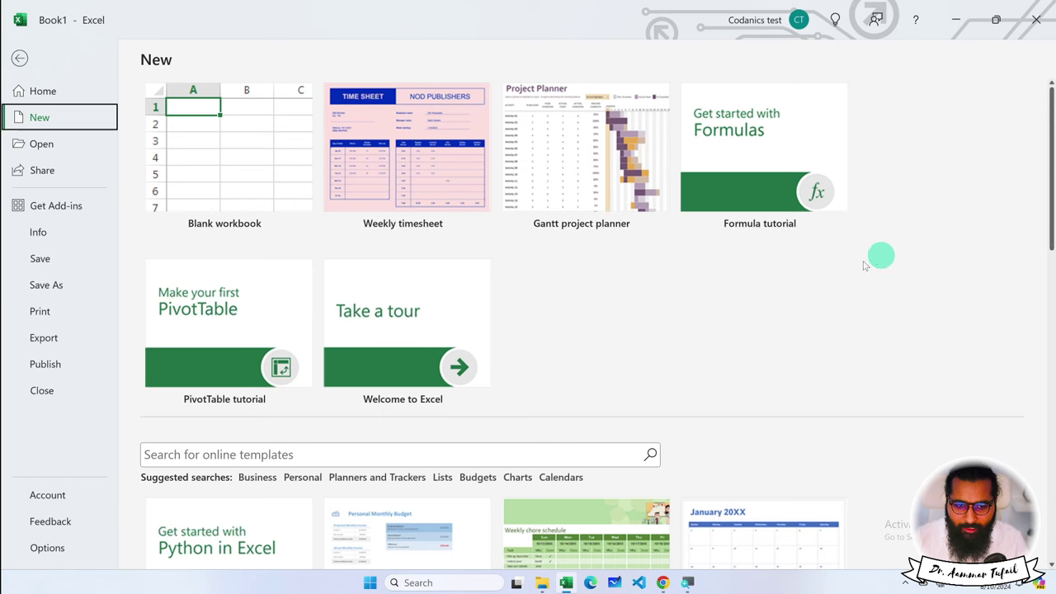
pyautogui.click(415, 327)
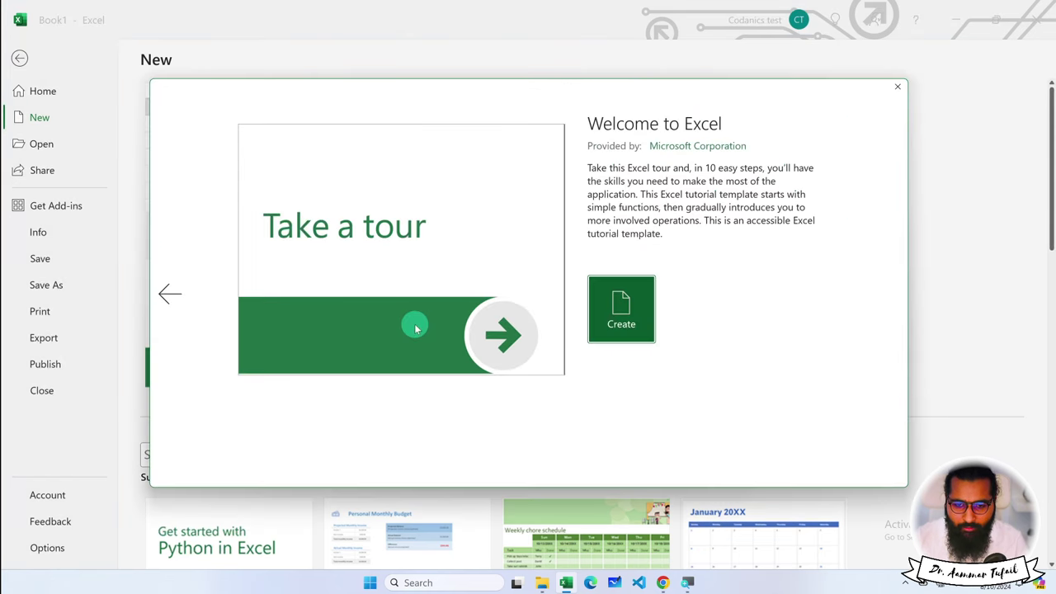
pyautogui.click(619, 306)
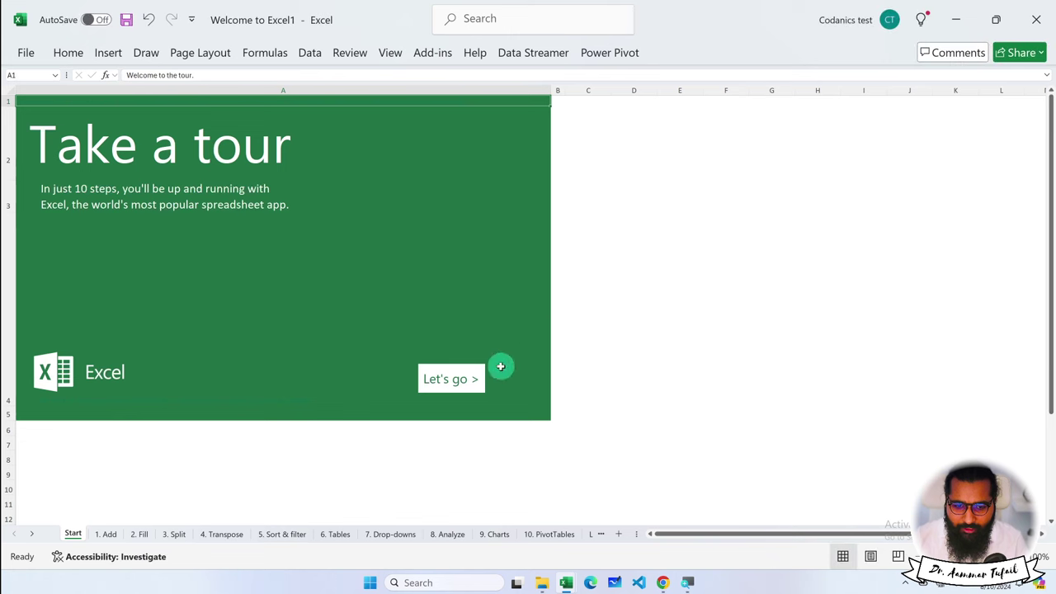
# Step: Copy the Department table C5:G13 from the 6. Tables sheet and return to Book1
pyautogui.click(449, 380)
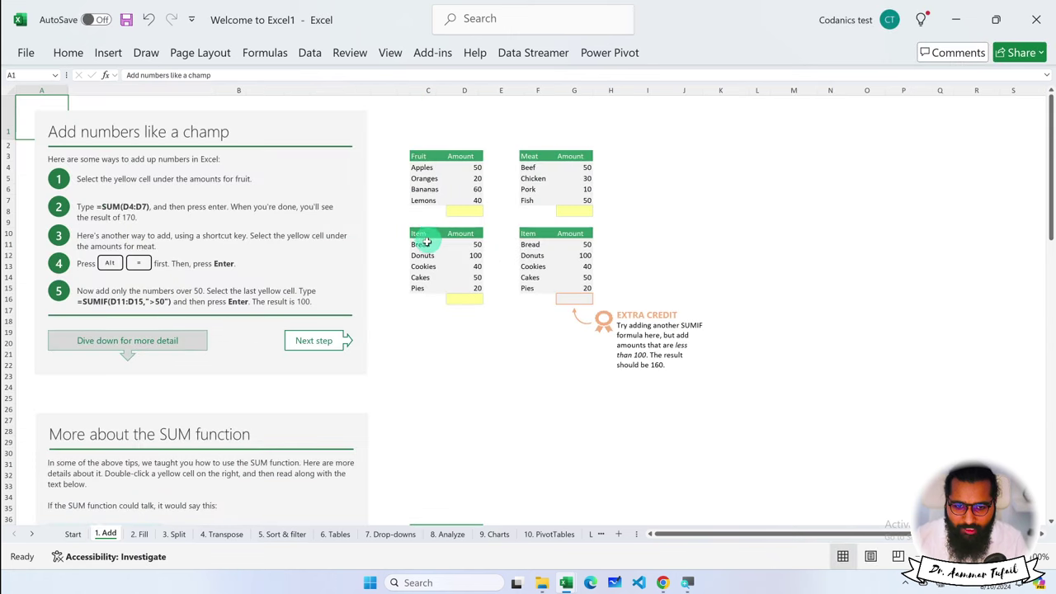
pyautogui.click(334, 534)
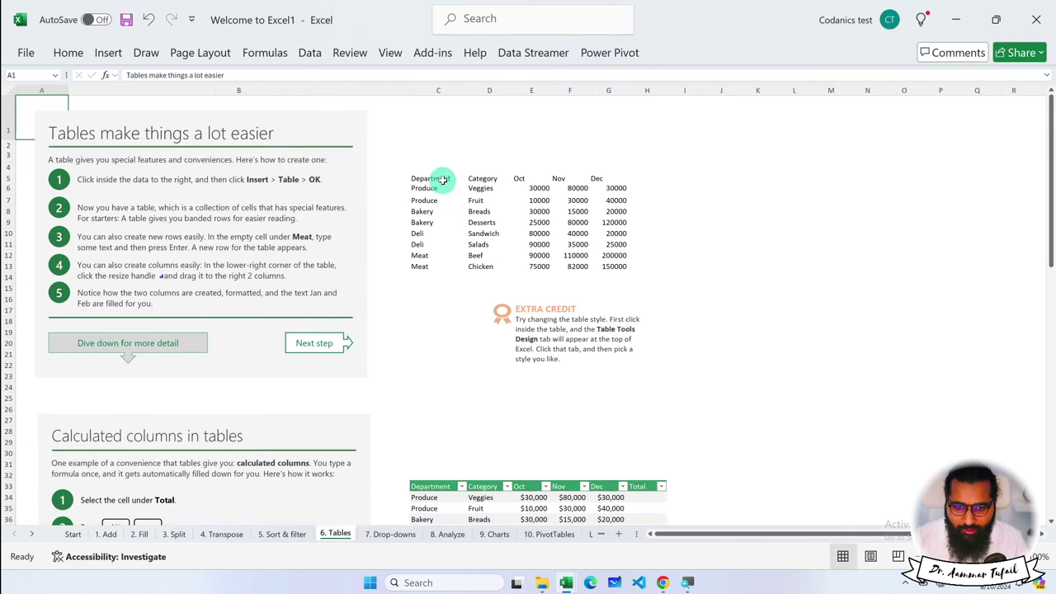
pyautogui.moveTo(424, 179); pyautogui.dragTo(624, 264)
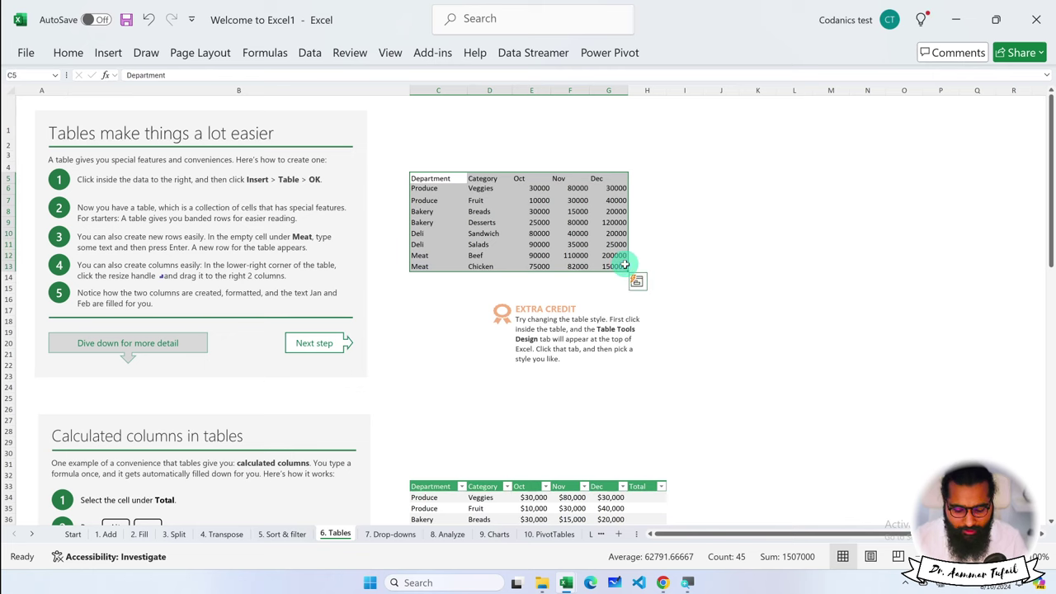
pyautogui.hotkey('ctrl', 'c')
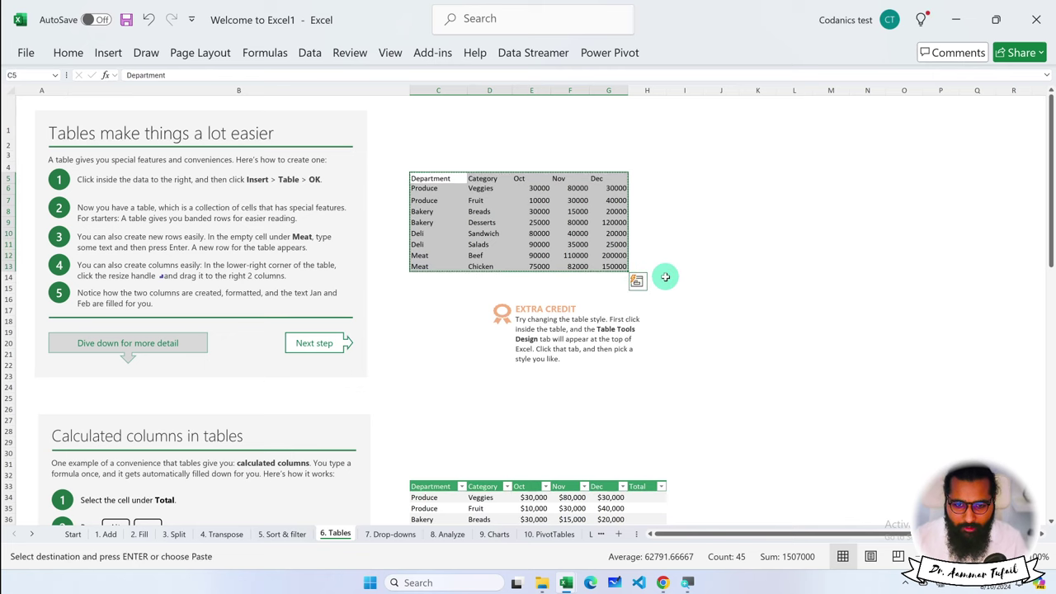
pyautogui.click(573, 582)
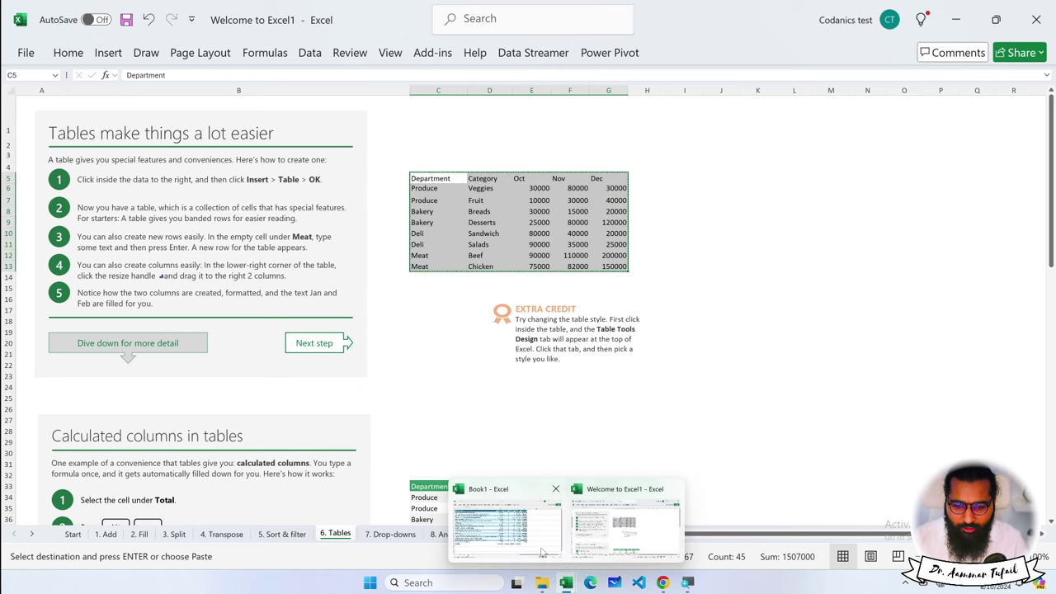
pyautogui.click(520, 532)
# Step: Add a new blank sheet and permanently delete Book1's old sheets
pyautogui.click(606, 498)
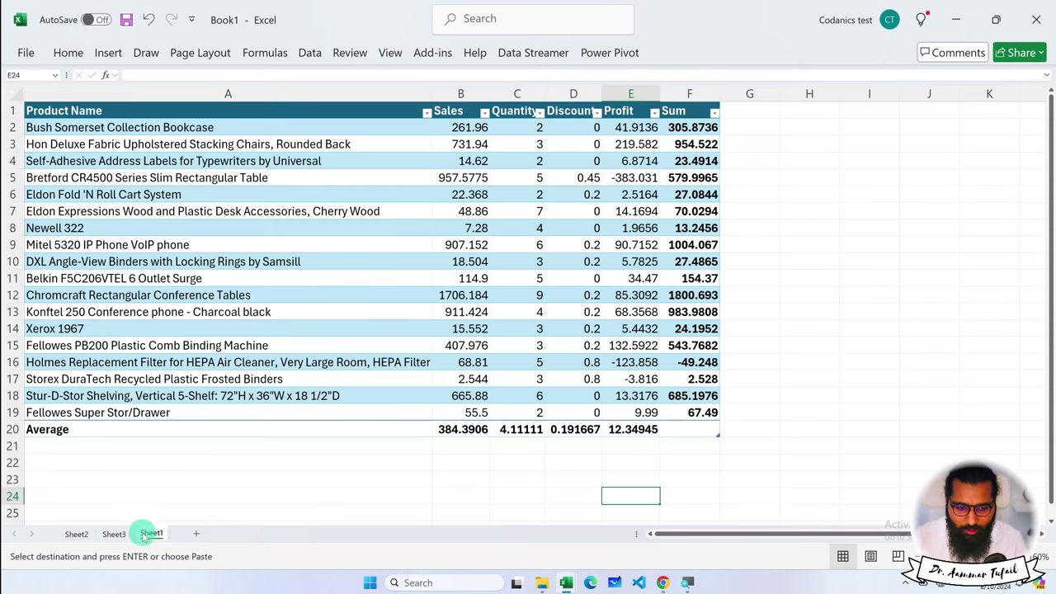
pyautogui.click(196, 533)
pyautogui.click(154, 533)
pyautogui.keyDown('ctrl'); pyautogui.click(76, 534); pyautogui.keyUp('ctrl')
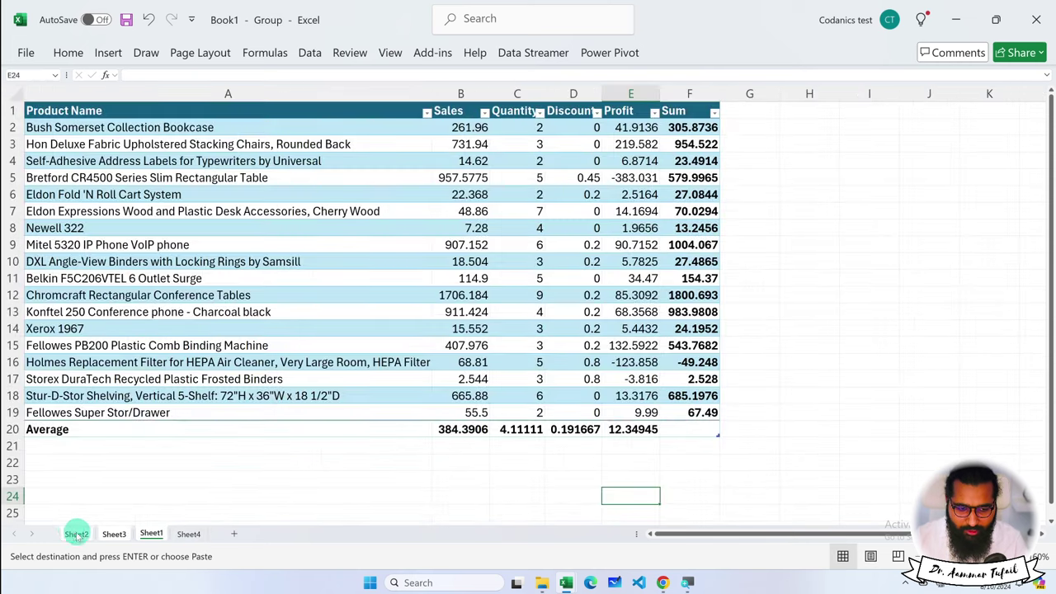
pyautogui.rightClick(76, 534)
pyautogui.click(120, 336)
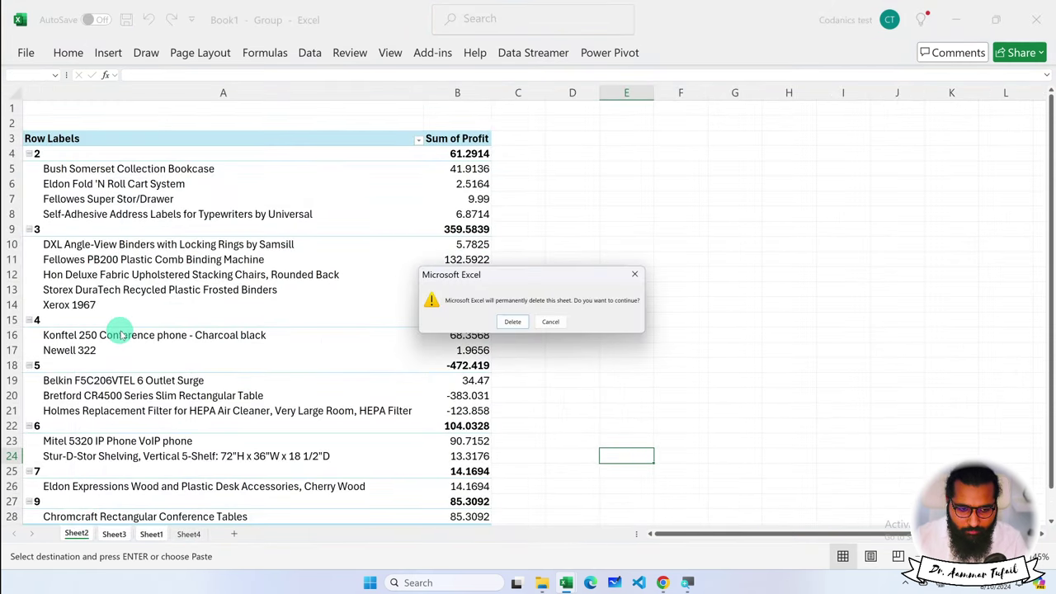
pyautogui.click(522, 319)
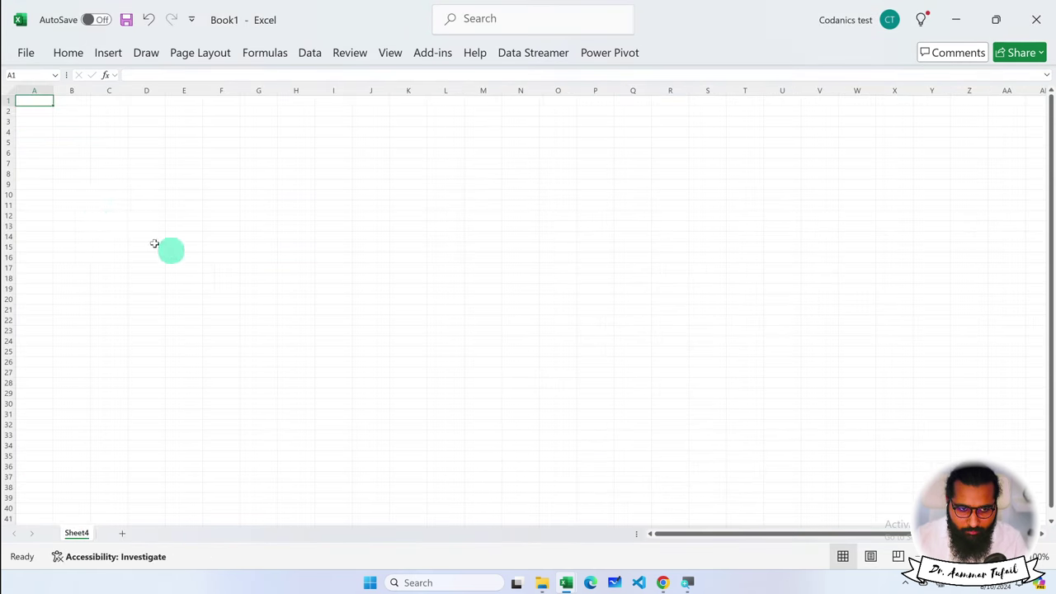
# Step: Rename the remaining Sheet4 to 'Data'
pyautogui.doubleClick(76, 533)
pyautogui.write('Data')
pyautogui.press('Return')
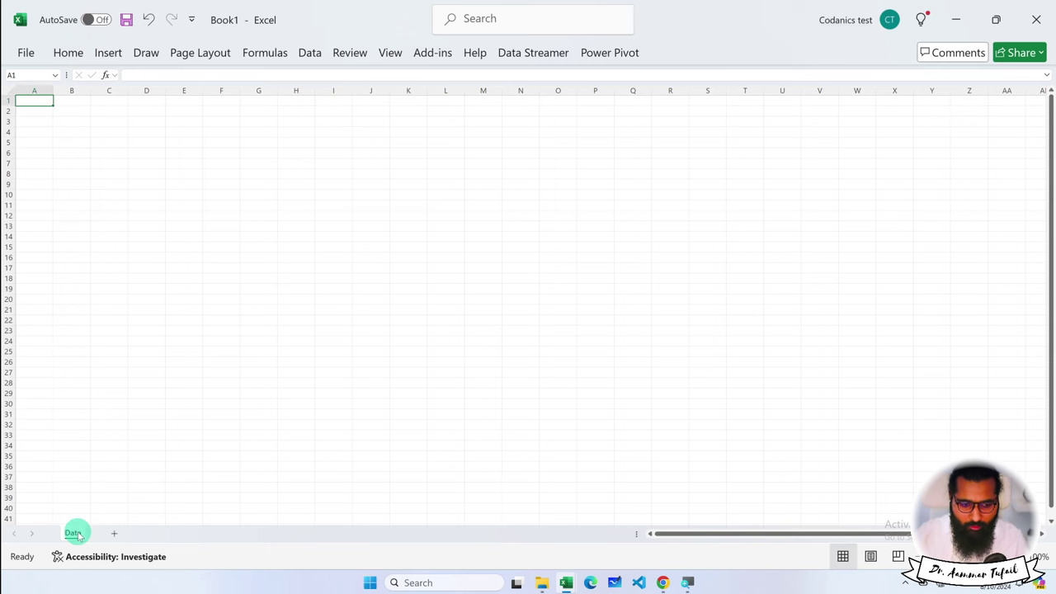
pyautogui.keyDown('ctrl'); pyautogui.scroll(3, 28, 102); pyautogui.keyUp('ctrl')
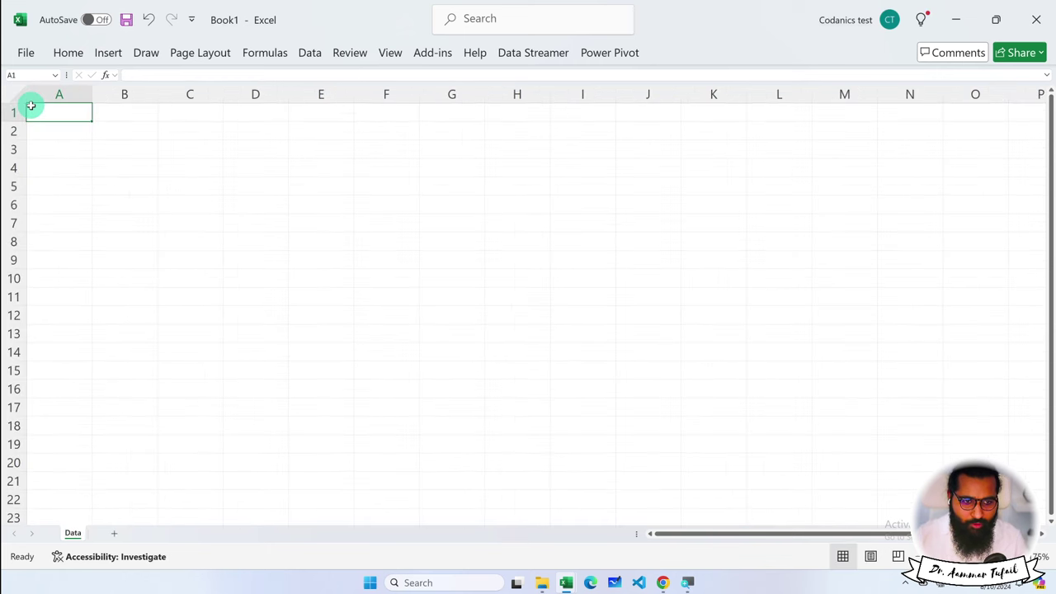
pyautogui.keyDown('ctrl'); pyautogui.scroll(2, 28, 101); pyautogui.keyUp('ctrl')
pyautogui.keyDown('ctrl'); pyautogui.scroll(1, 40, 112); pyautogui.keyUp('ctrl')
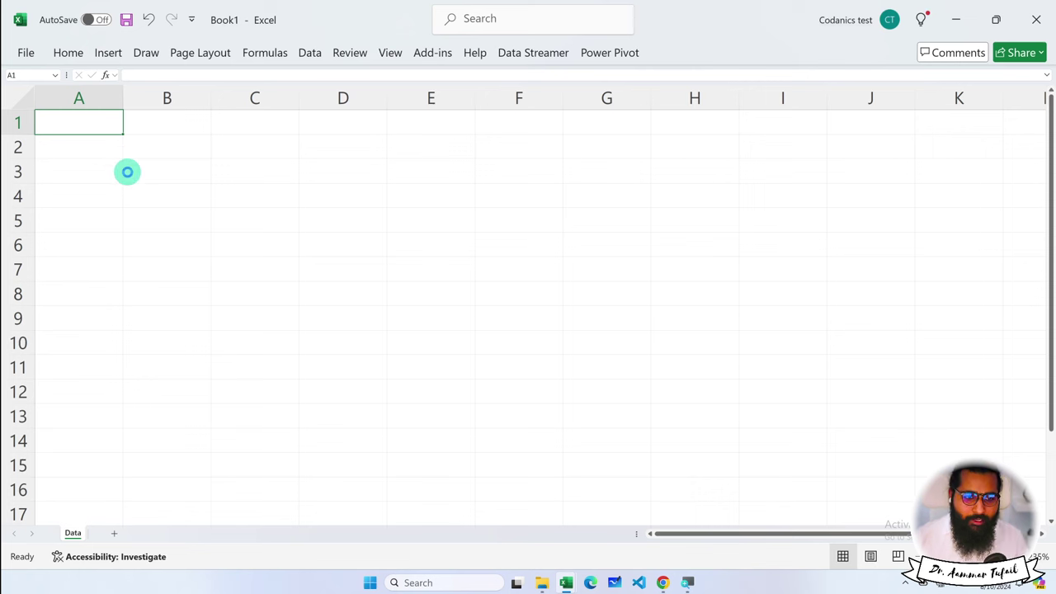
# Step: Paste the Department table at A1 of the Data sheet and turn A1:E9 into a table with headers
pyautogui.click(107, 169)
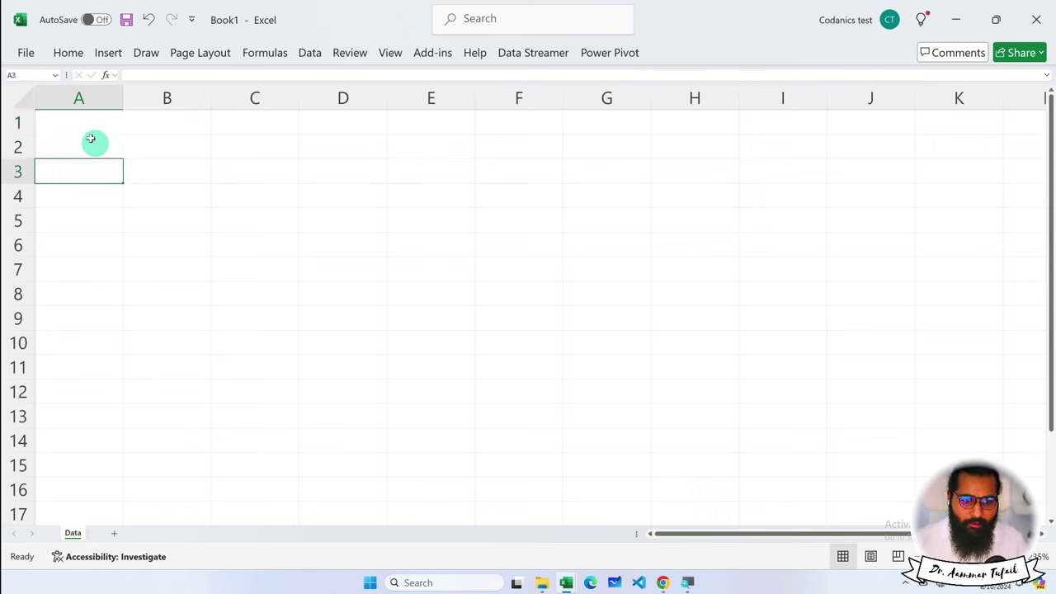
pyautogui.click(84, 125)
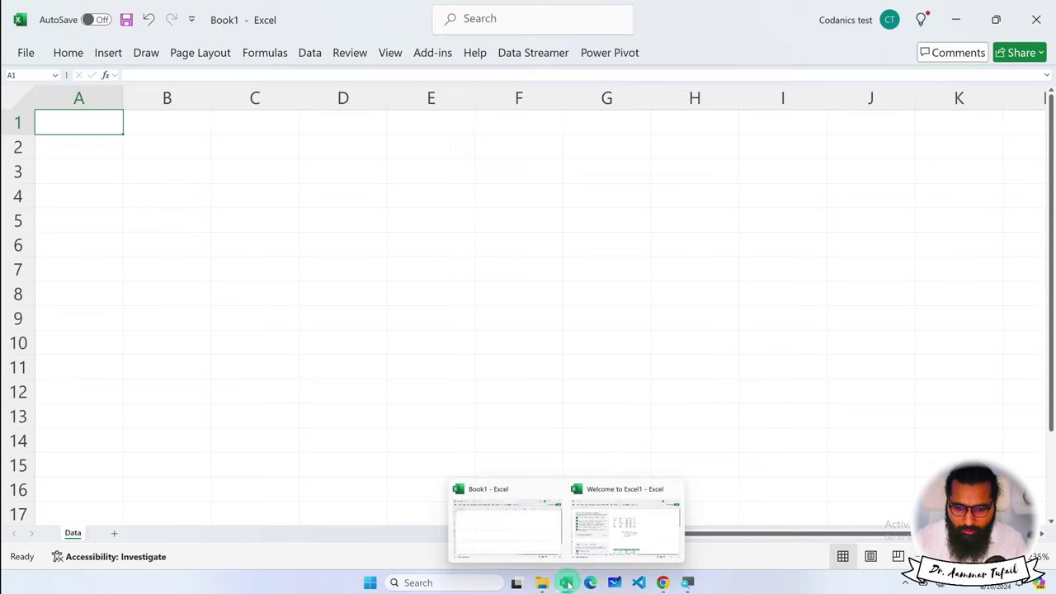
pyautogui.click(610, 536)
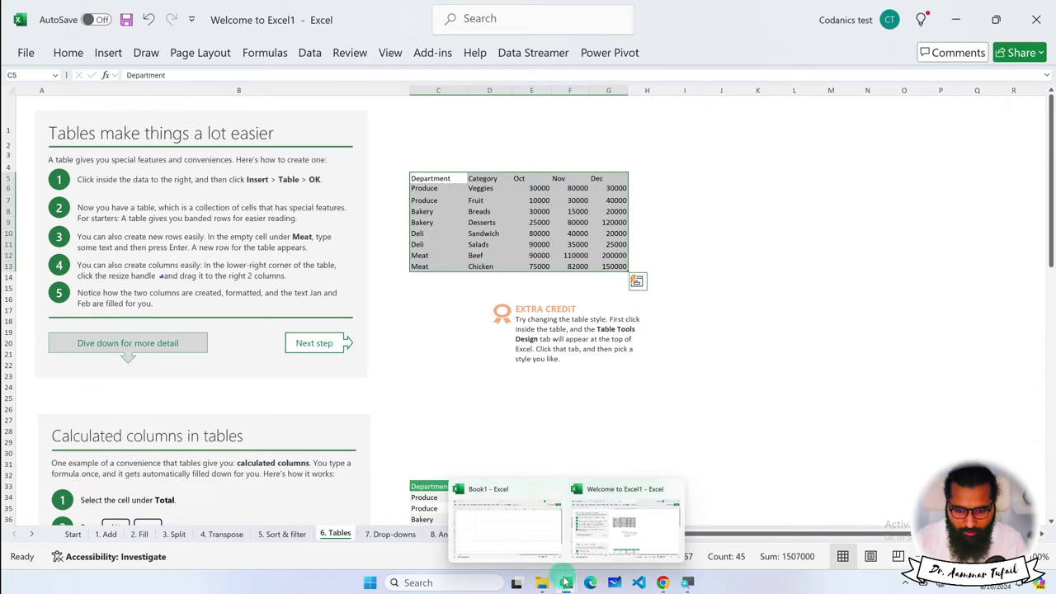
pyautogui.click(511, 527)
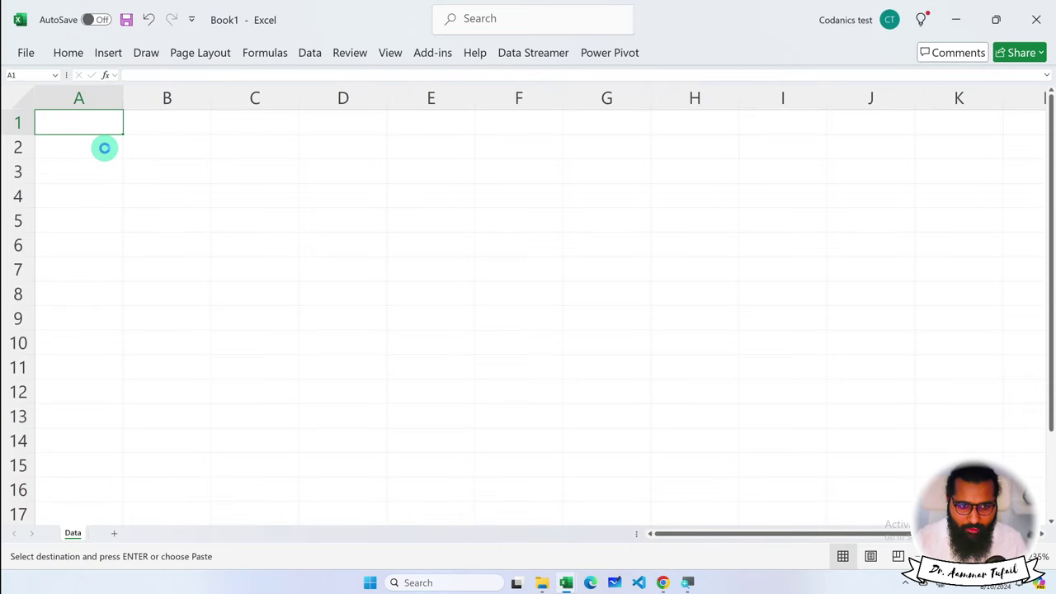
pyautogui.hotkey('ctrl', 'v')
pyautogui.click(165, 220)
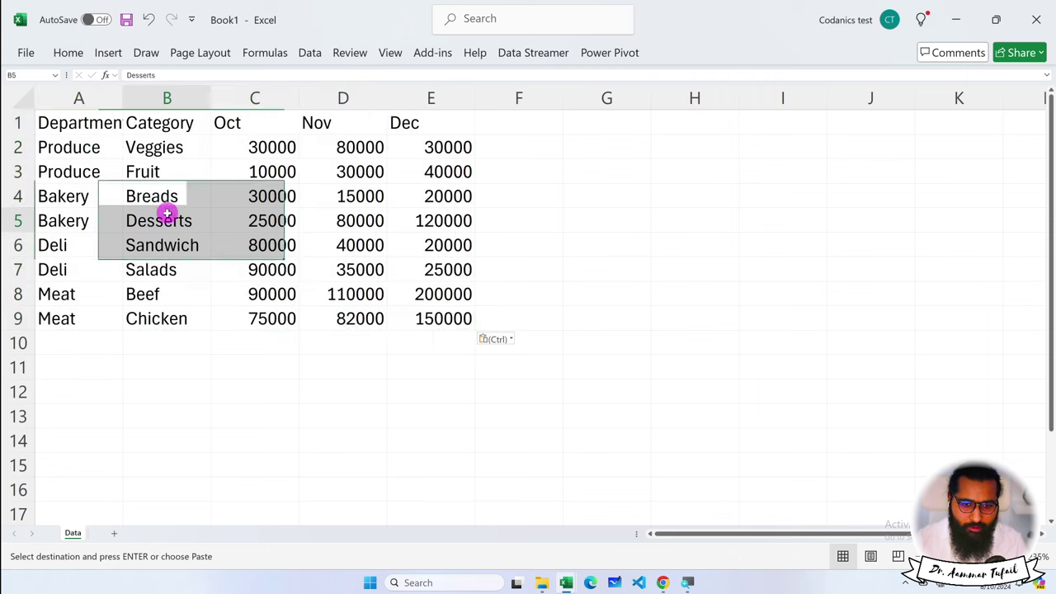
pyautogui.moveTo(434, 326); pyautogui.dragTo(54, 123)
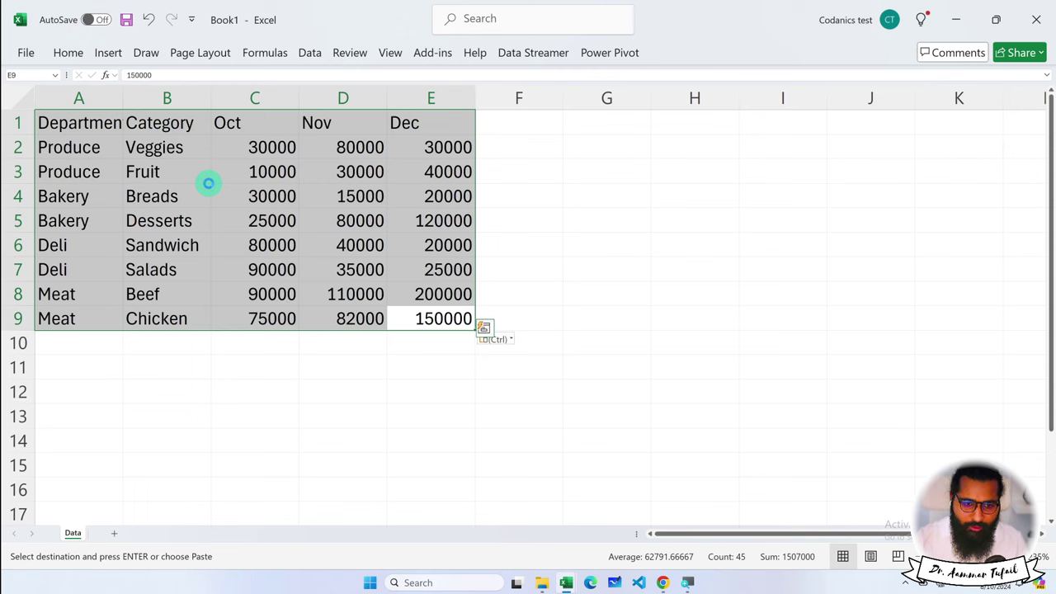
pyautogui.hotkey('ctrl', 't')
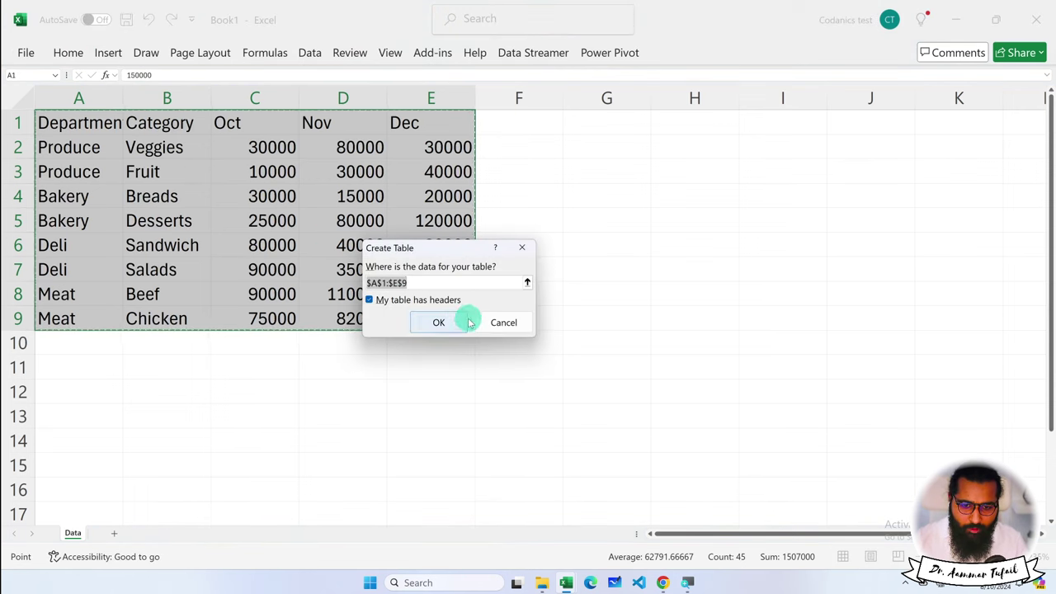
# Step: Confirm the table with headers and add an Average totals row beneath it
pyautogui.click(454, 321)
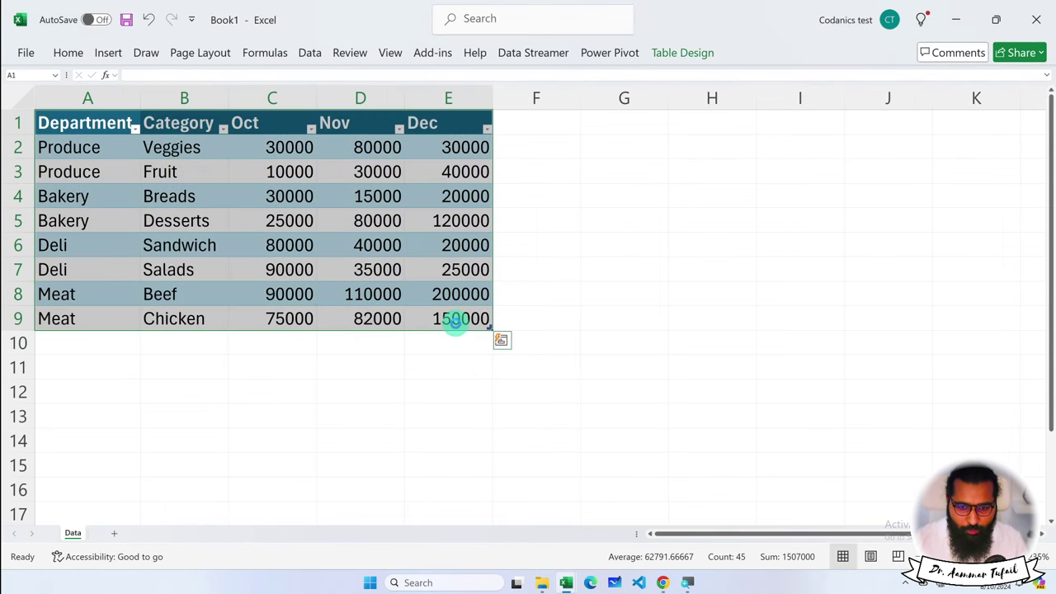
pyautogui.hotkey('ctrl', 'q')
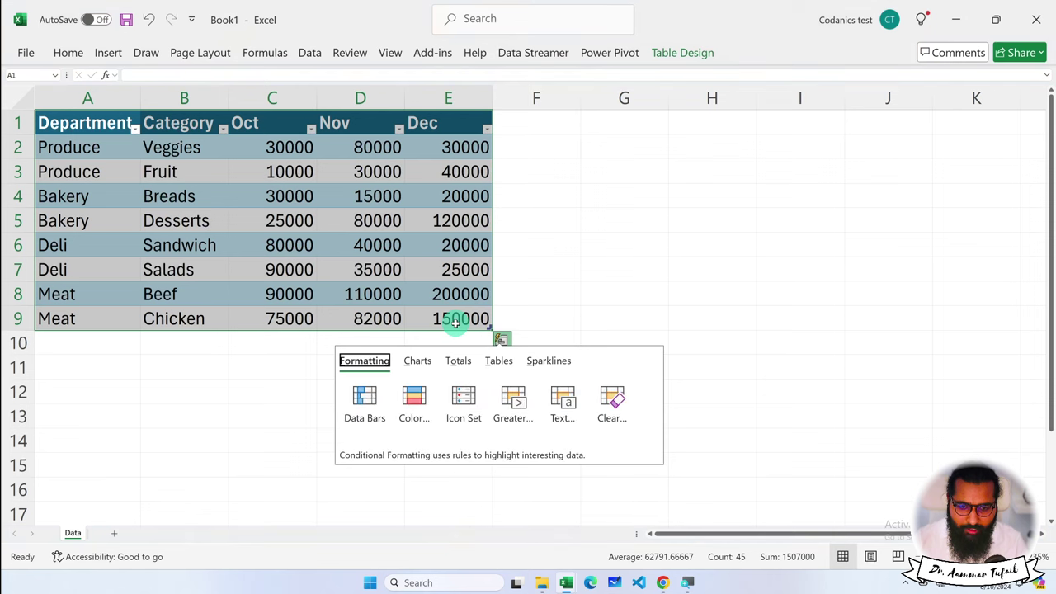
pyautogui.click(458, 361)
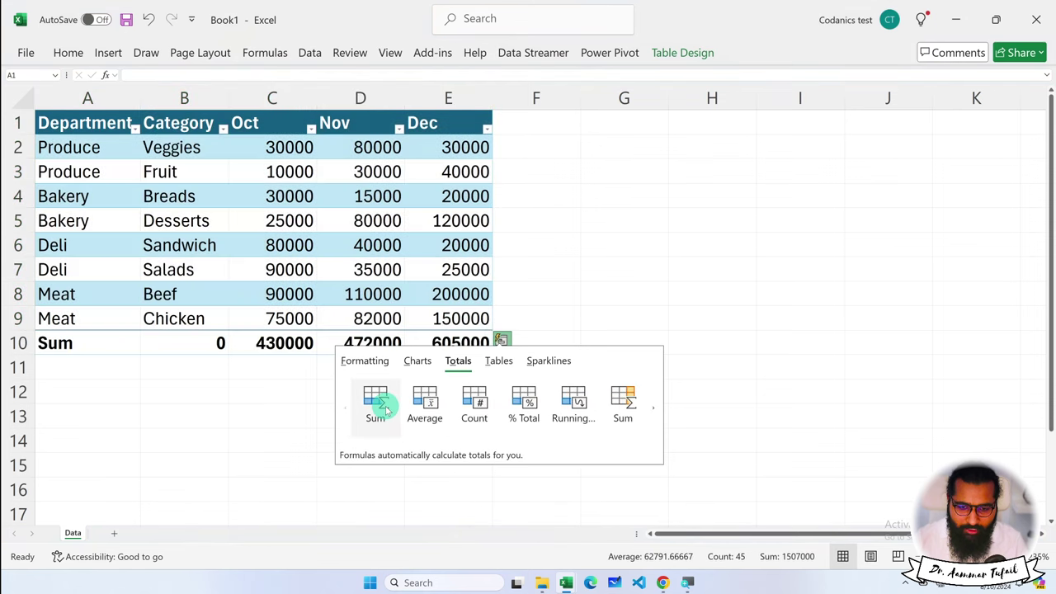
pyautogui.click(423, 402)
# Step: Add a Sum column F totalling each row of the Department table
pyautogui.click(501, 340)
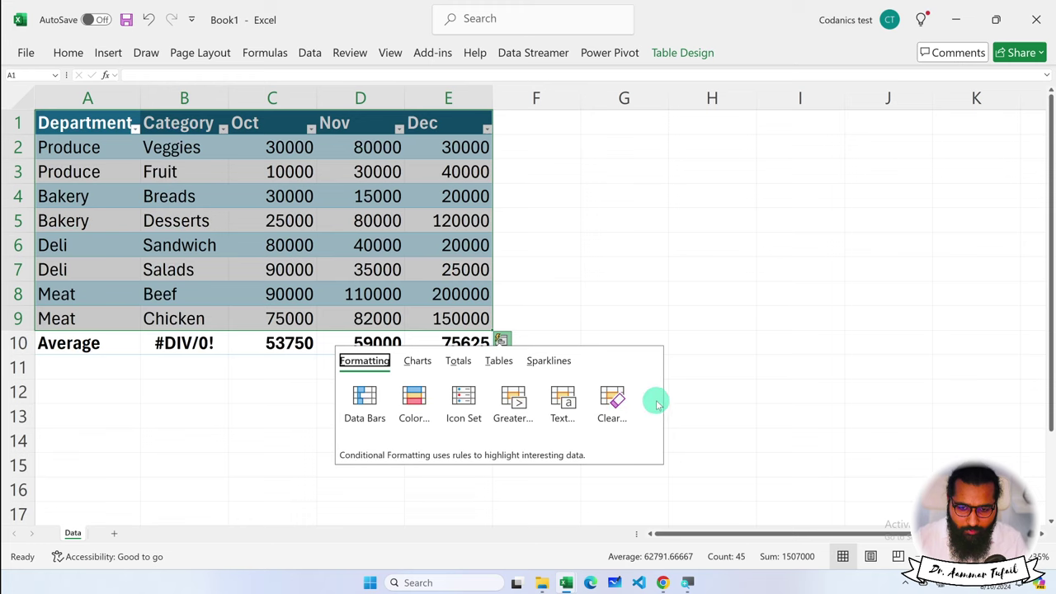
pyautogui.click(458, 361)
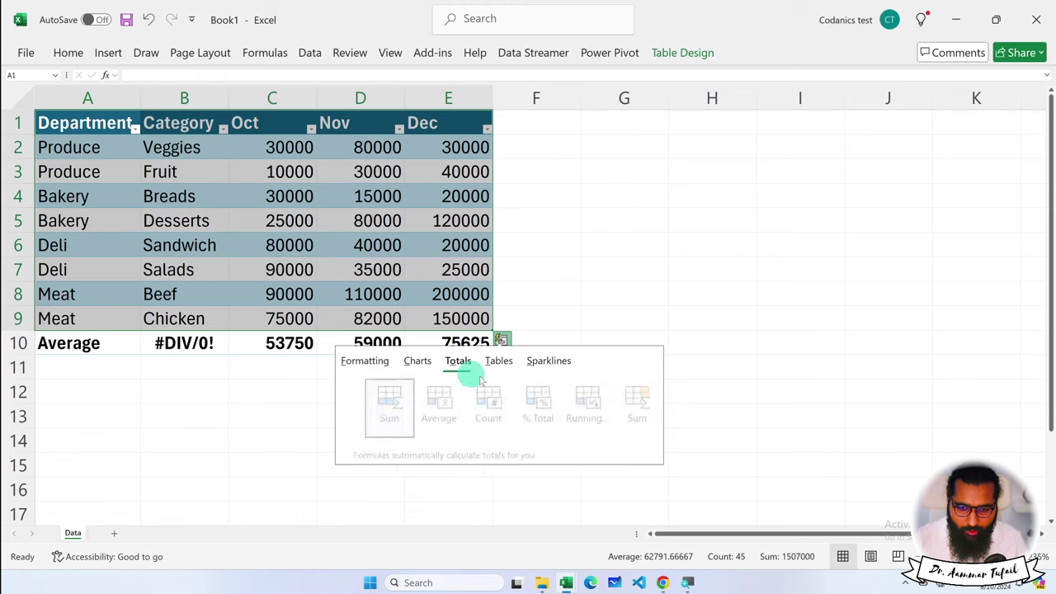
pyautogui.click(630, 398)
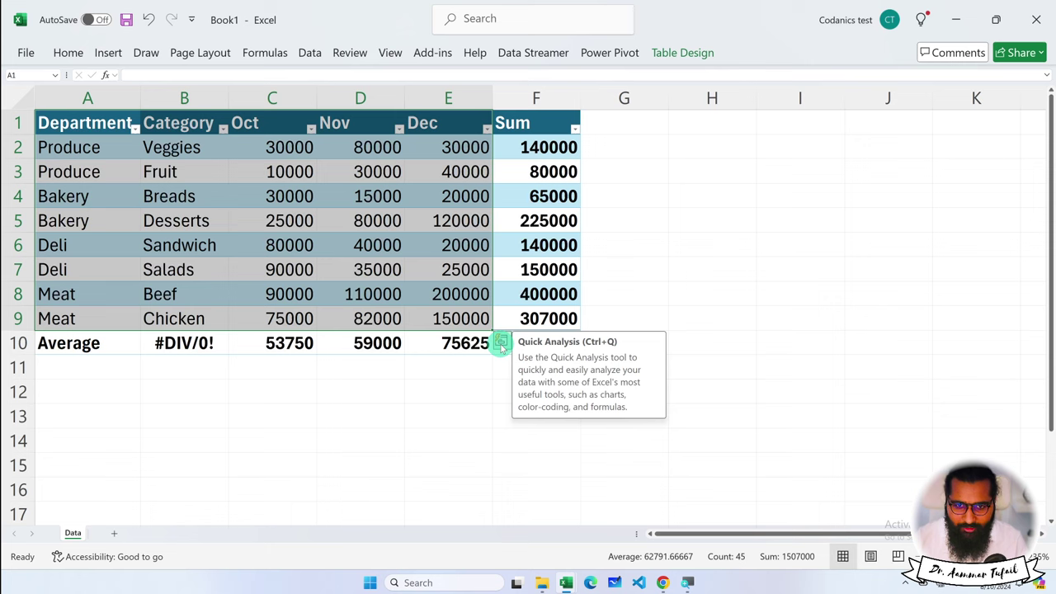
pyautogui.click(502, 344)
pyautogui.click(498, 361)
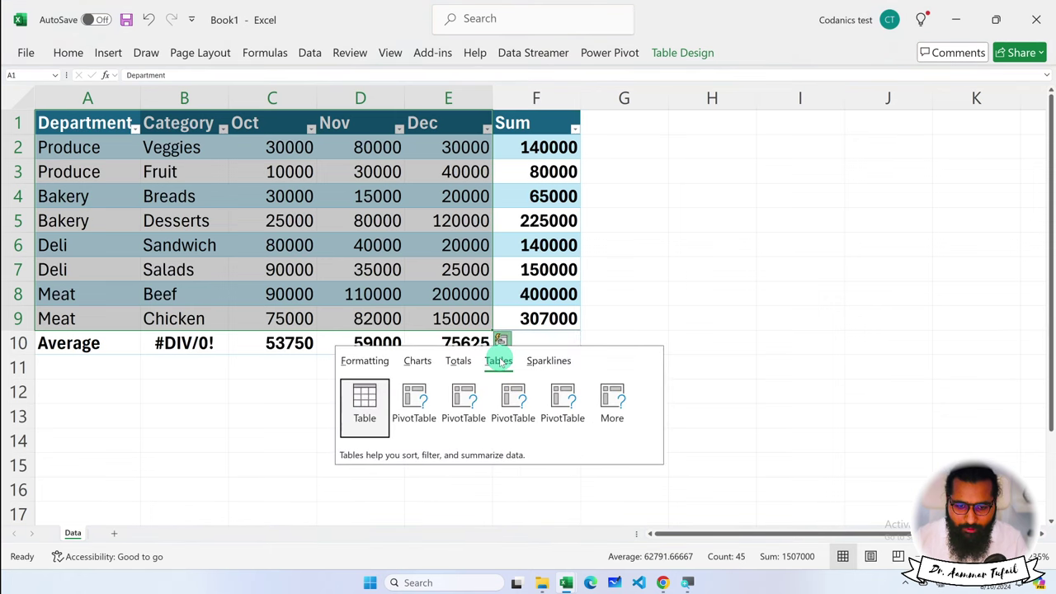
# Step: Apply a red-to-green colour scale to the Oct–Dec figures, then deselect the table
pyautogui.click(548, 360)
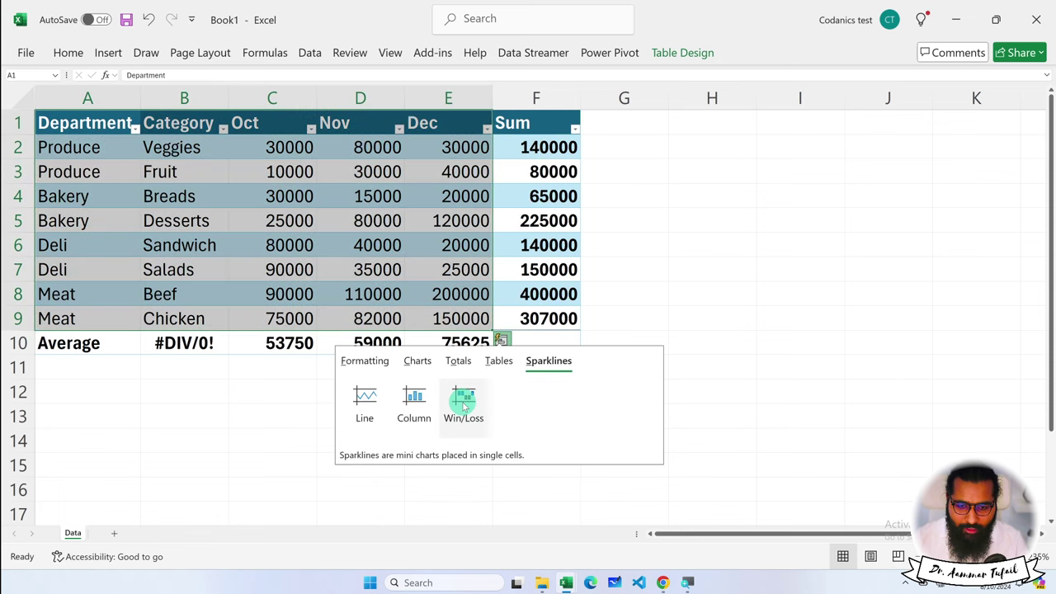
pyautogui.click(456, 360)
pyautogui.click(414, 361)
pyautogui.click(383, 360)
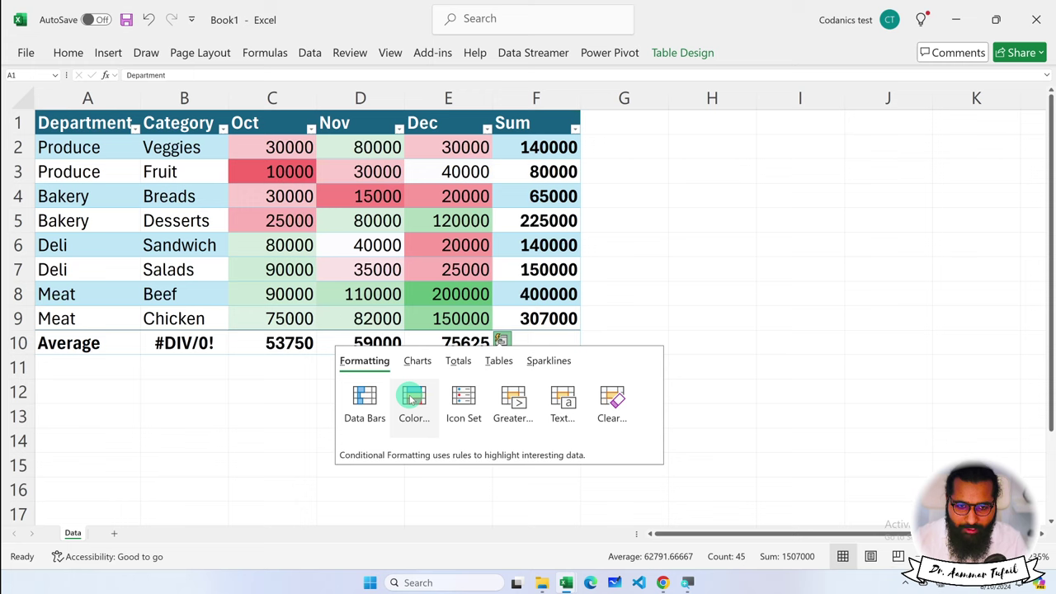
pyautogui.click(412, 400)
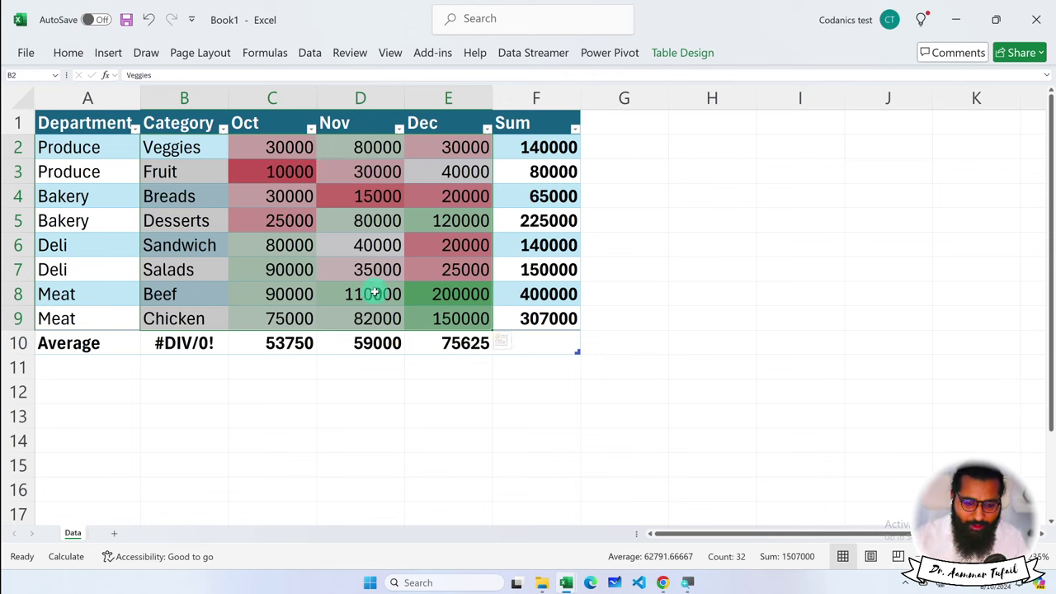
pyautogui.click(443, 422)
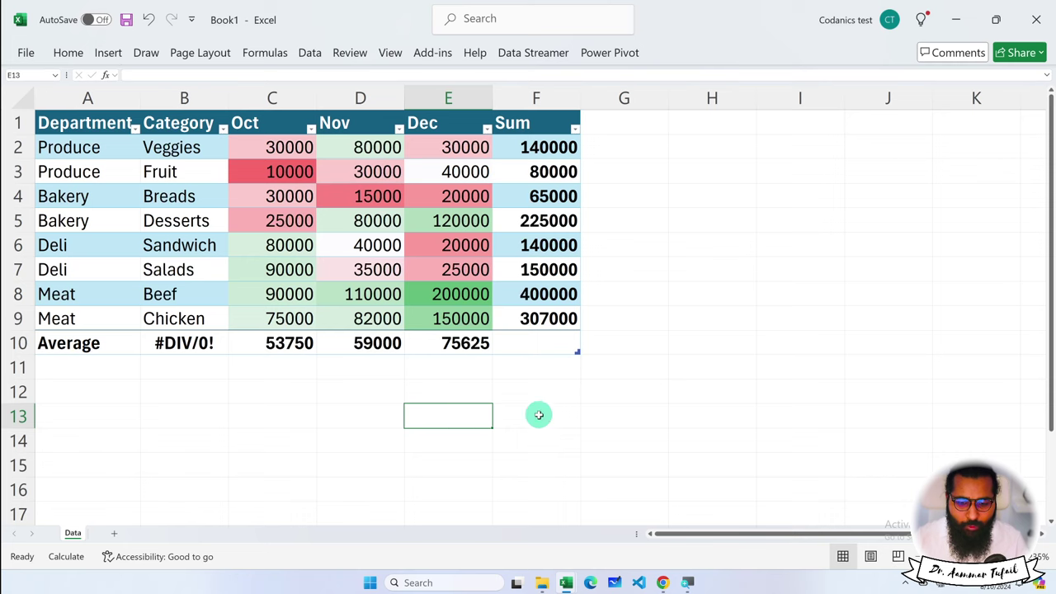
pyautogui.moveTo(565, 583)
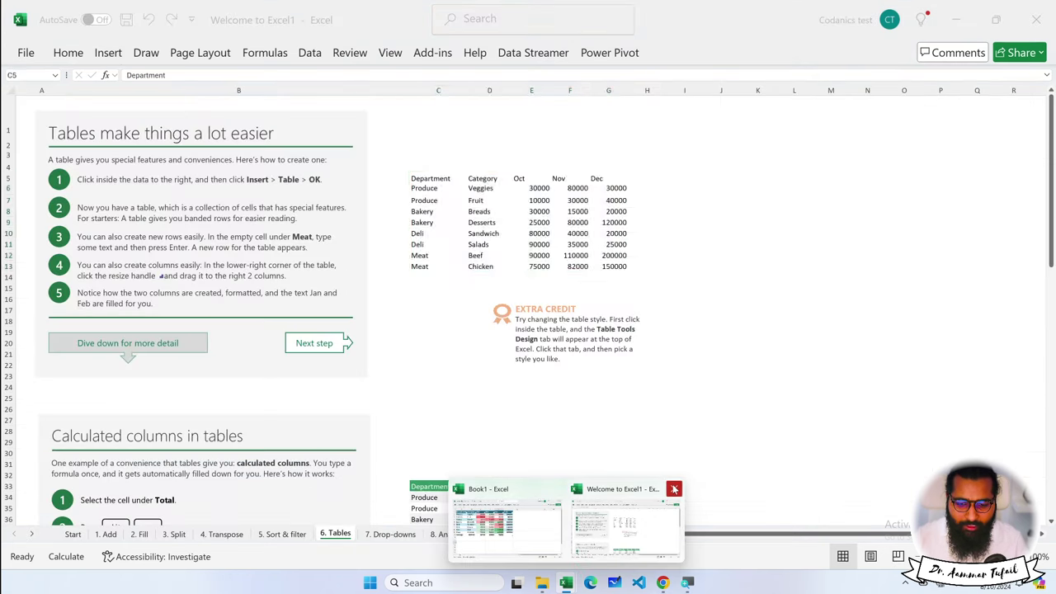
# Step: Close the Welcome to Excel1 workbook without saving
pyautogui.click(673, 489)
pyautogui.click(595, 380)
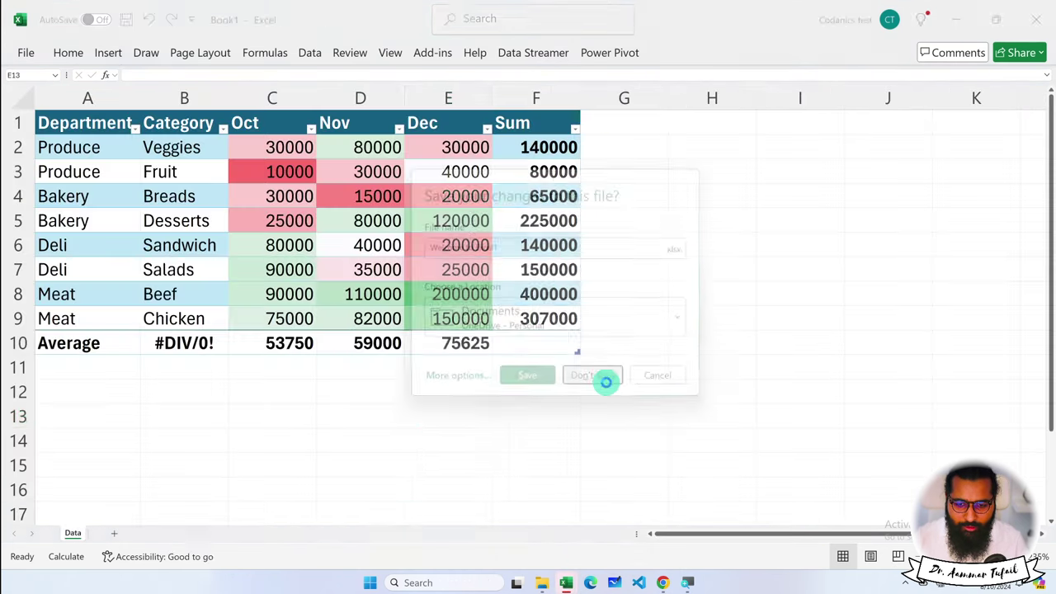
pyautogui.click(477, 438)
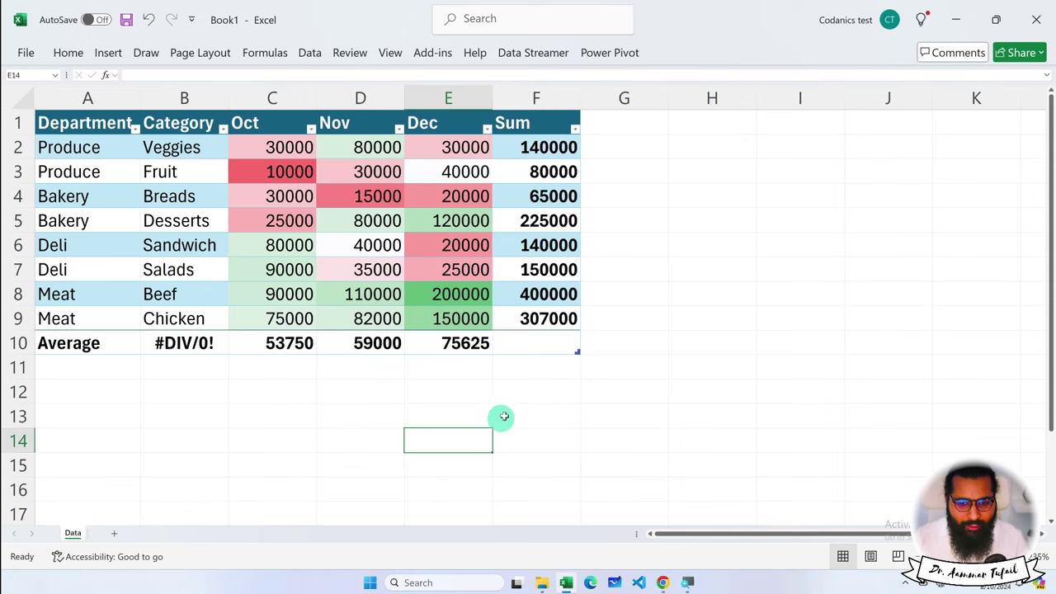
# Step: Clear the Department table A1:F11 from Book1's Data sheet
pyautogui.moveTo(572, 371)
pyautogui.mouseDown()
pyautogui.moveTo(75, 170)
pyautogui.moveTo(16, 112)
pyautogui.mouseUp()
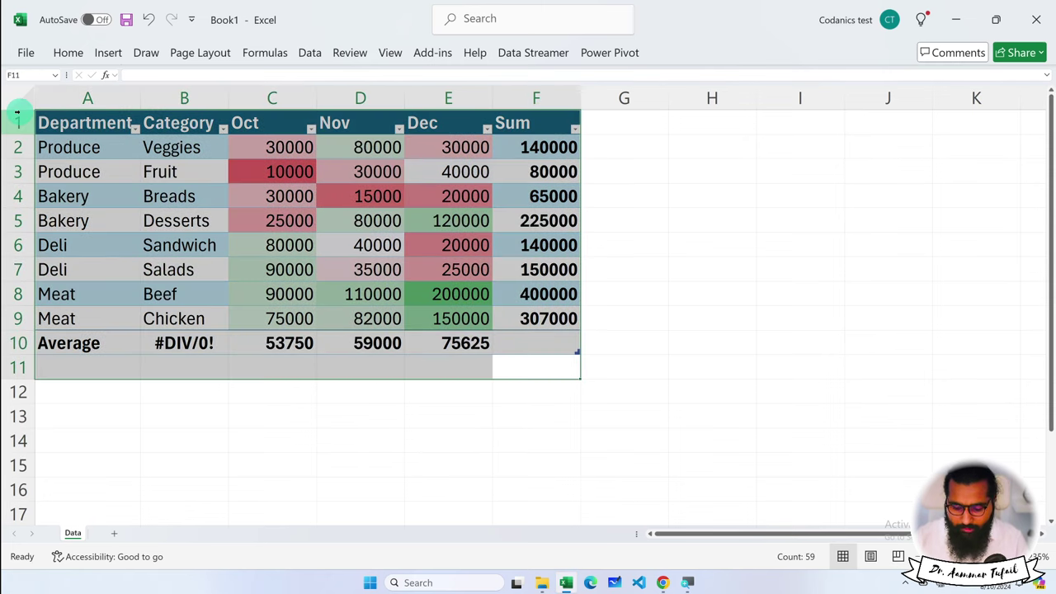
pyautogui.press('Delete')
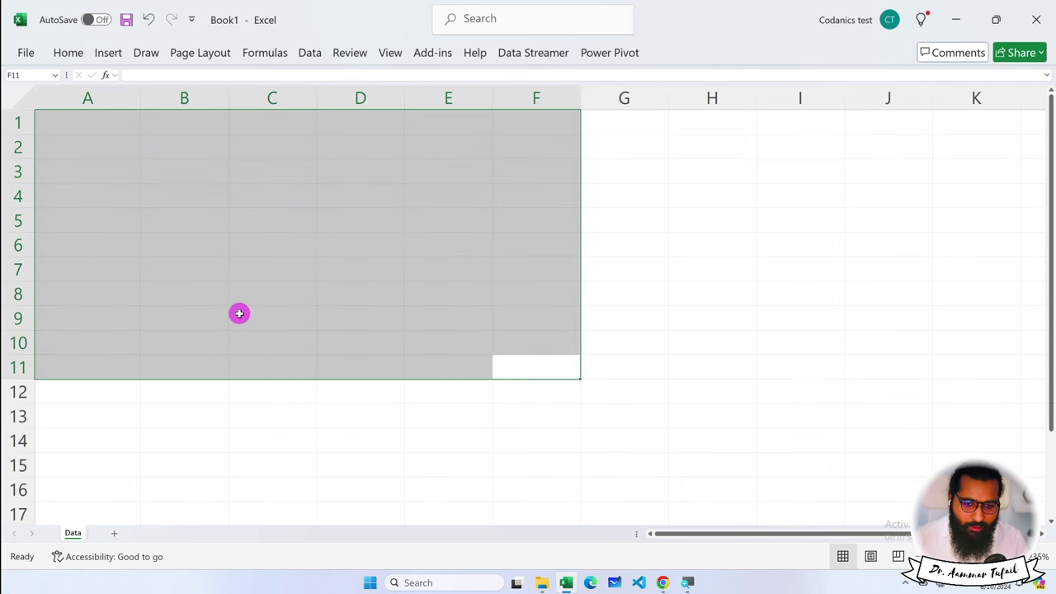
pyautogui.click(237, 311)
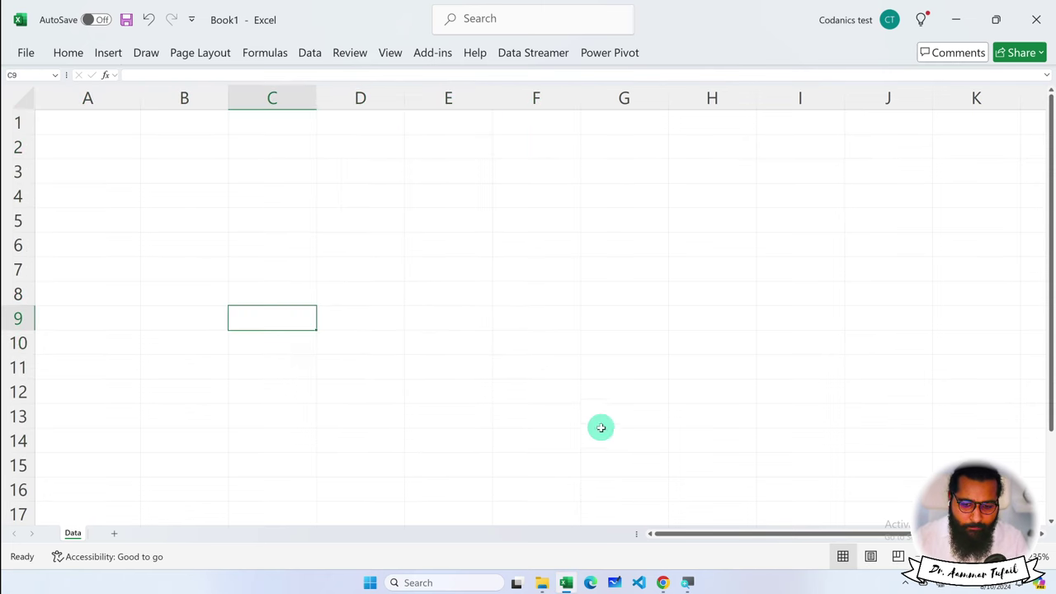
pyautogui.click(549, 582)
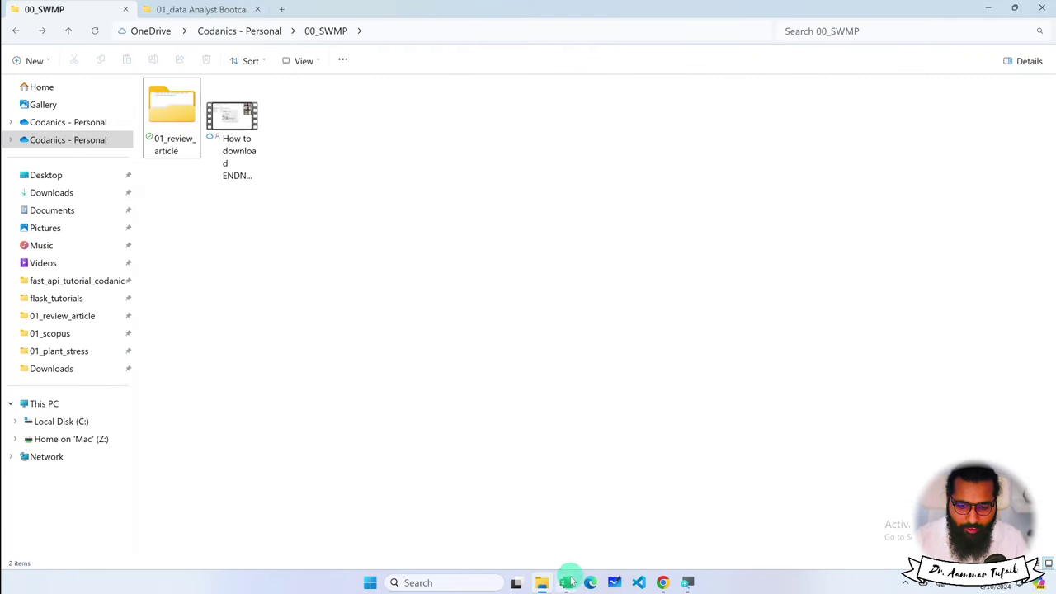
# Step: Open the recent Sample - Superstore workbook
pyautogui.click(566, 583)
pyautogui.click(27, 51)
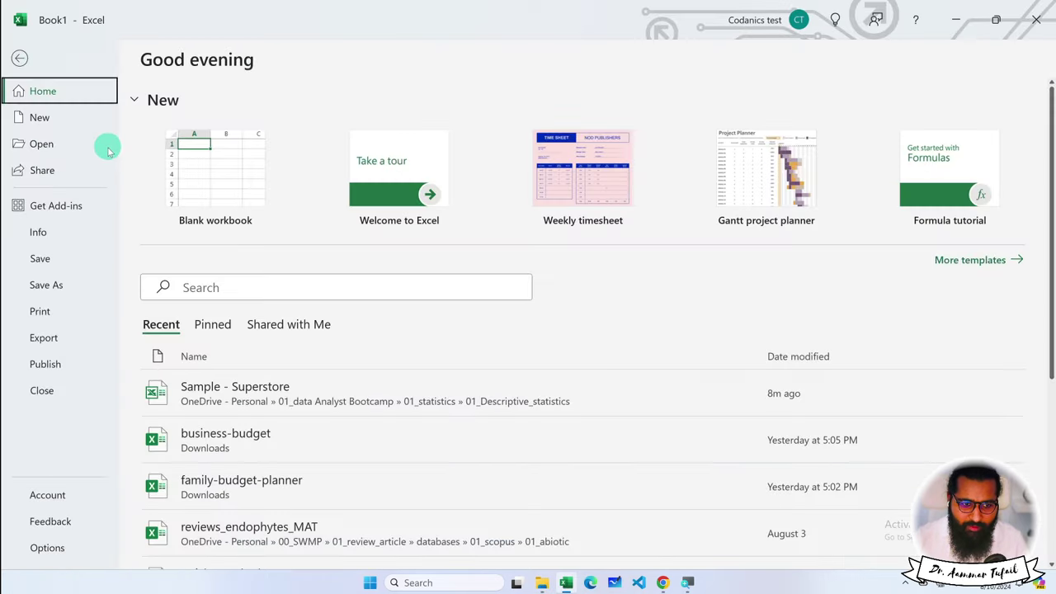
pyautogui.click(228, 397)
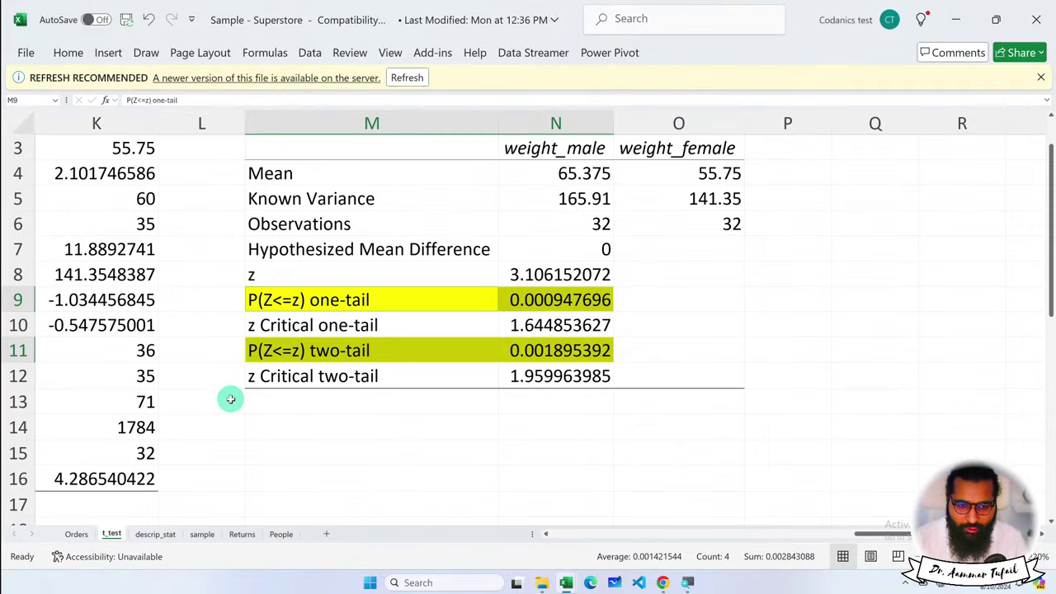
# Step: Copy the first 25 rows of the Orders sheet, Ship Date through Profit (D1:U25), then return to Book1
pyautogui.click(76, 533)
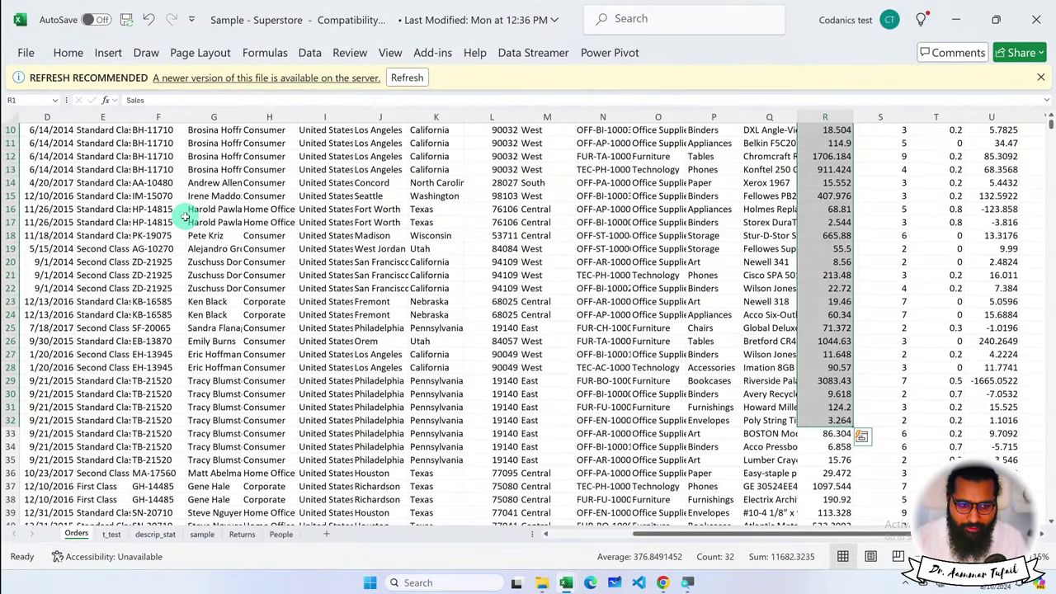
pyautogui.click(37, 132)
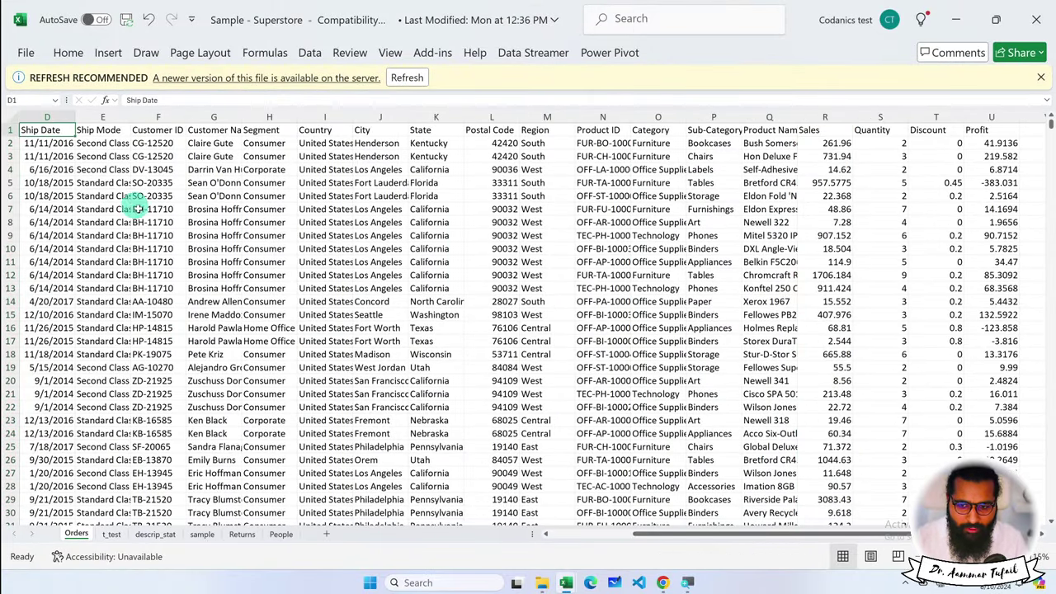
pyautogui.scroll(-1, 149, 218)
pyautogui.scroll(1, 206, 272)
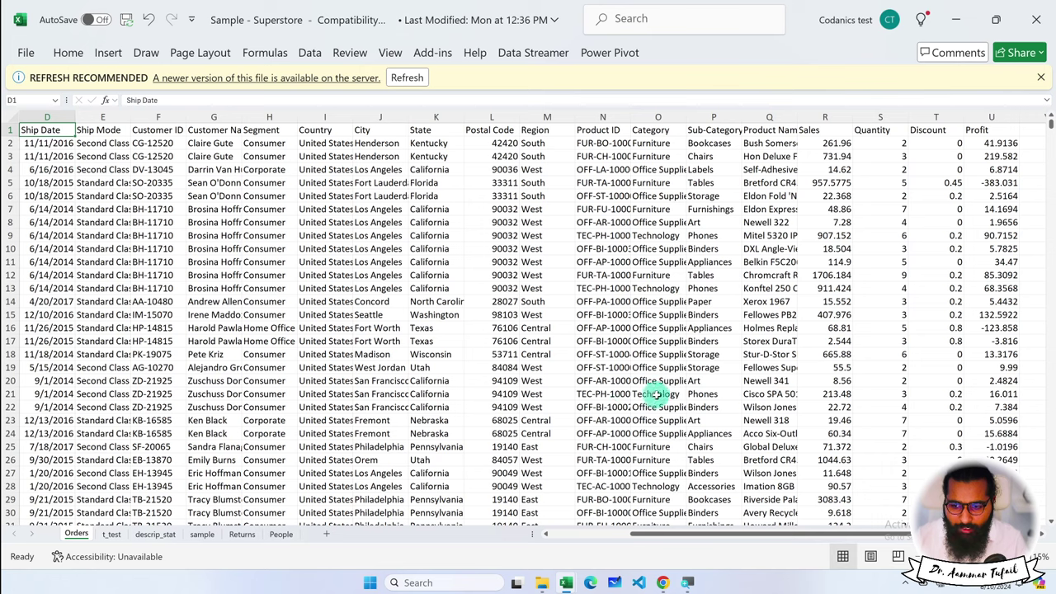
pyautogui.hscroll(-2, 670, 394)
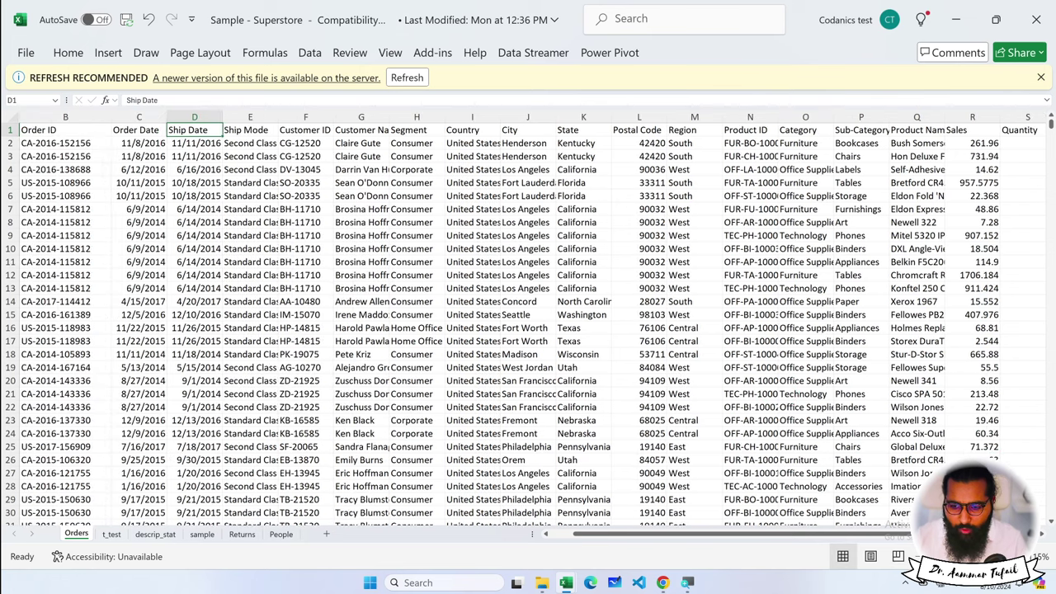
pyautogui.hscroll(1, 528, 321)
pyautogui.hscroll(1, 528, 321)
pyautogui.keyDown('shift'); pyautogui.click(974, 447); pyautogui.keyUp('shift')
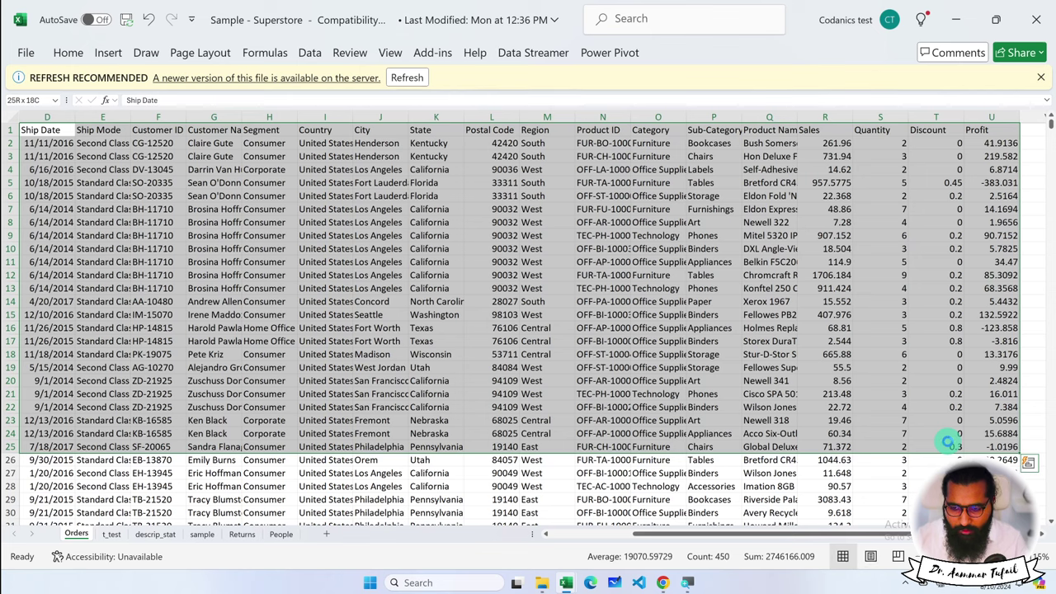
pyautogui.hotkey('ctrl', 'c')
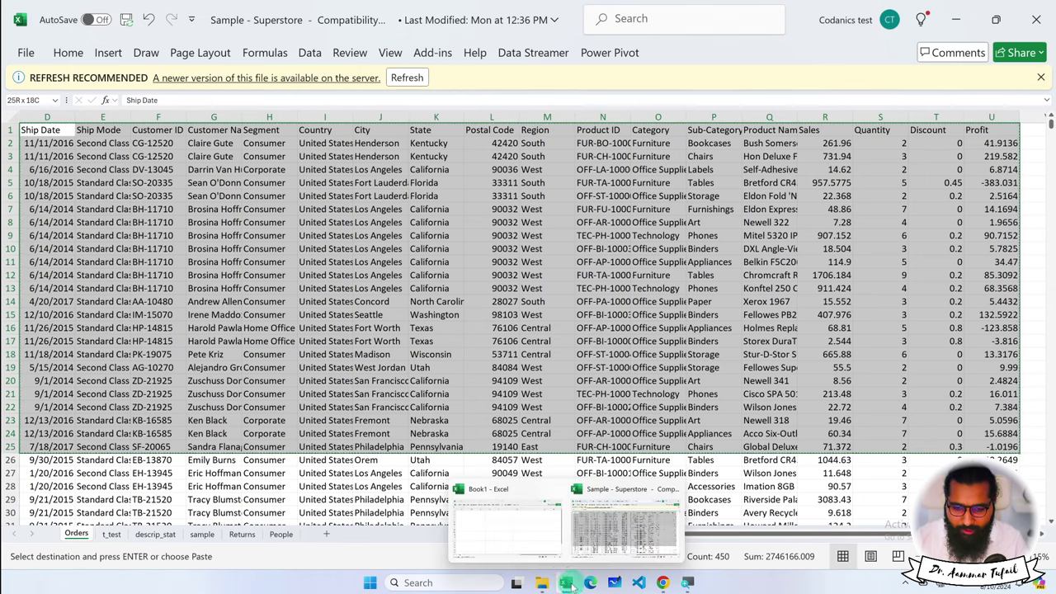
pyautogui.click(517, 545)
# Step: Paste the copied Superstore orders into Book1 starting at cell A1
pyautogui.click(68, 120)
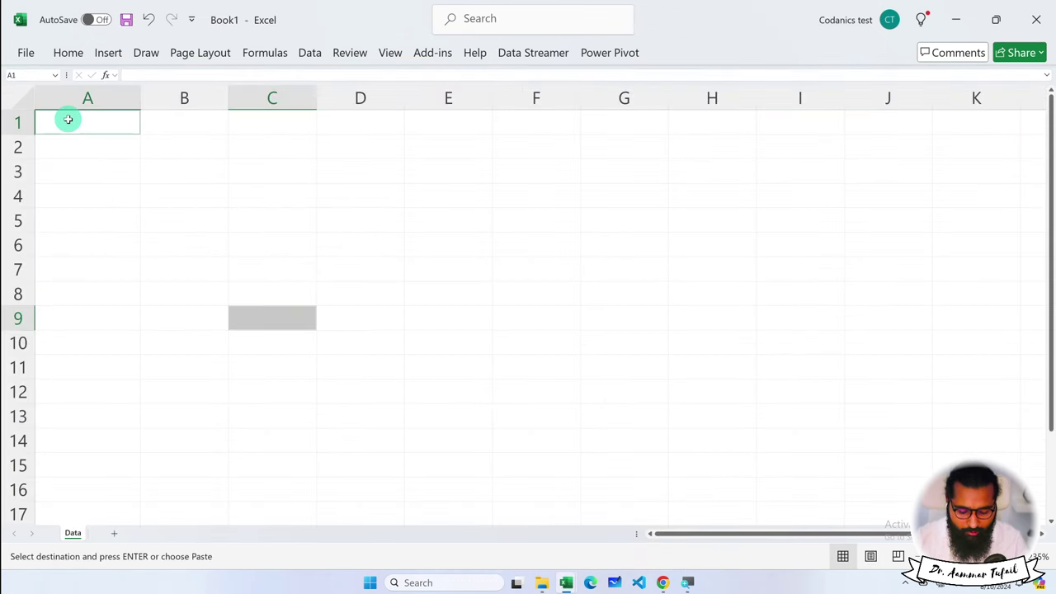
pyautogui.hotkey('ctrl', 'v')
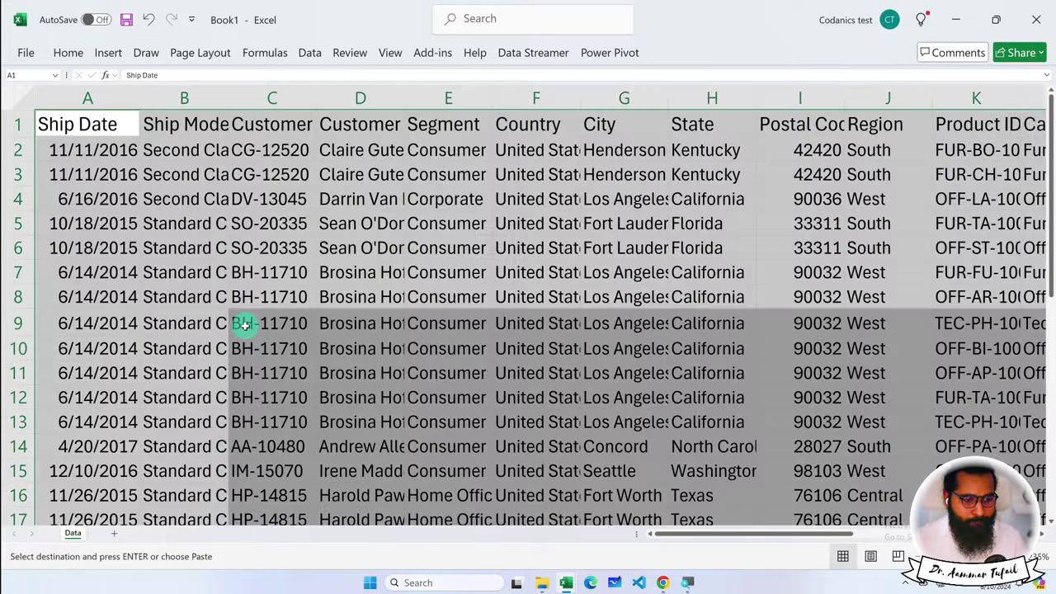
pyautogui.scroll(-1, 245, 324)
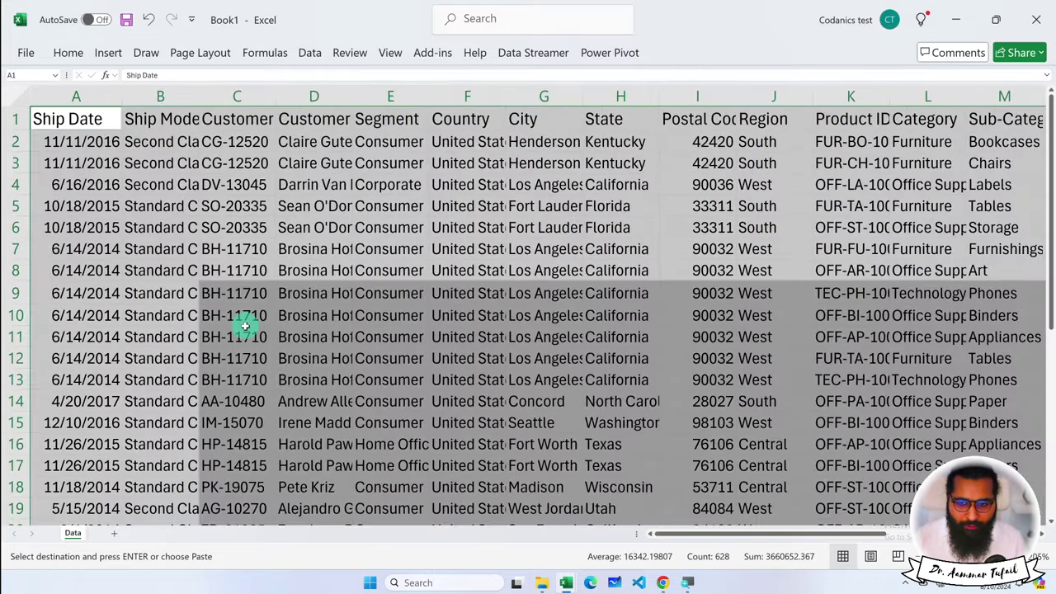
pyautogui.scroll(-1, 245, 324)
pyautogui.scroll(-1, 245, 324)
pyautogui.scroll(-1, 245, 324)
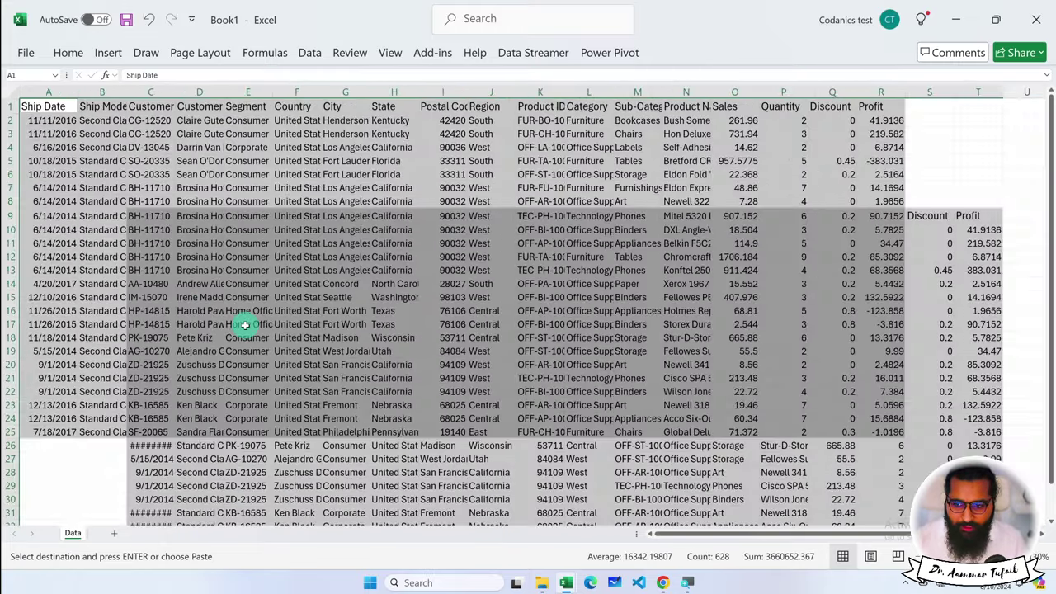
pyautogui.click(237, 317)
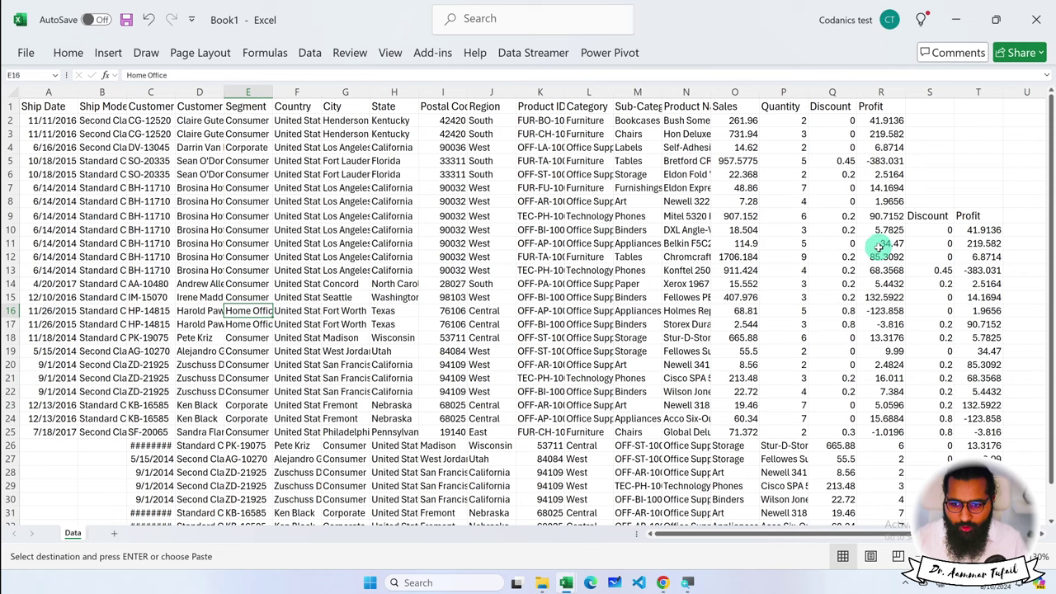
# Step: Delete the stray leftover columns S and T
pyautogui.moveTo(918, 221); pyautogui.dragTo(987, 215)
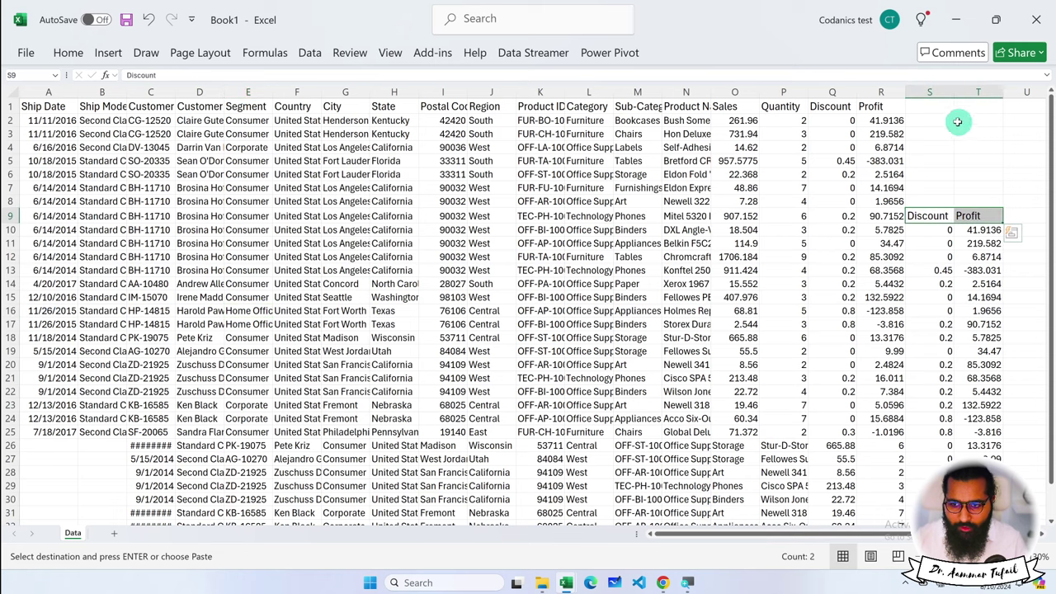
pyautogui.moveTo(932, 92); pyautogui.dragTo(982, 91)
pyautogui.rightClick(978, 93)
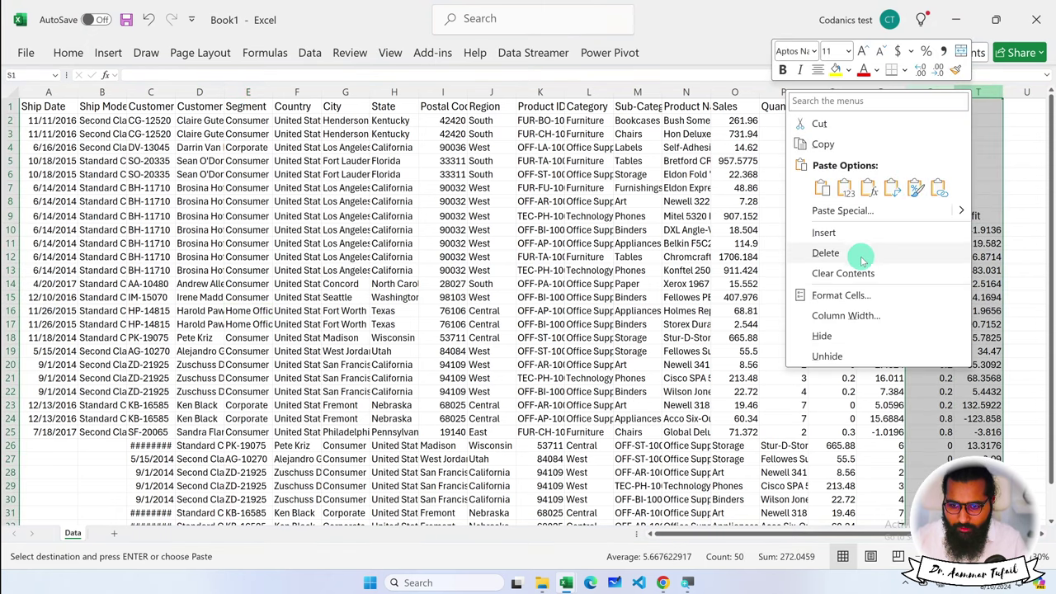
pyautogui.click(825, 252)
# Step: Delete the leftover rows 26 to 33 below the orders
pyautogui.click(734, 213)
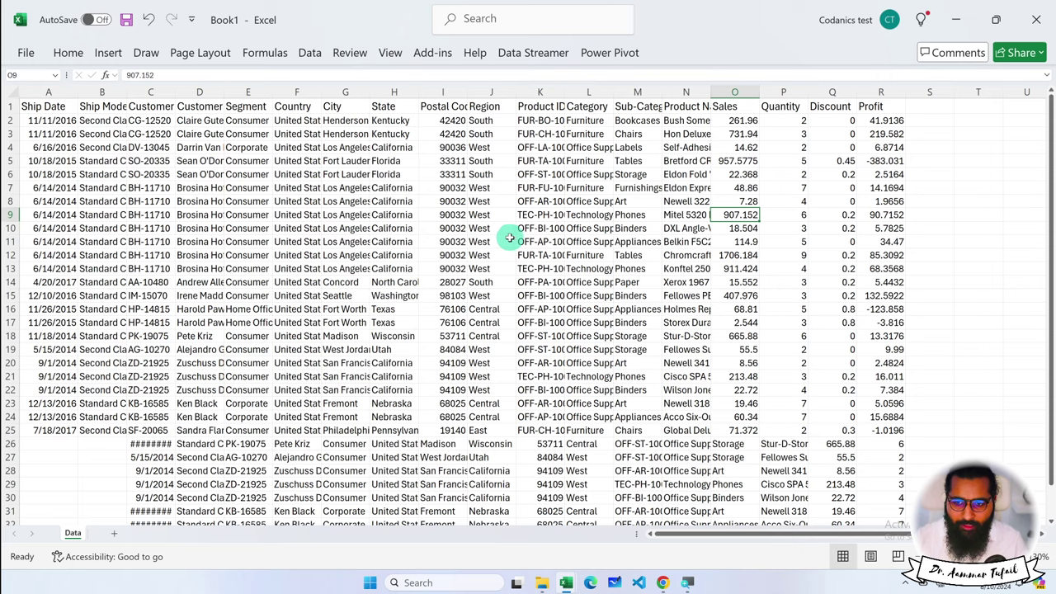
pyautogui.click(221, 191)
pyautogui.scroll(-5, 221, 191)
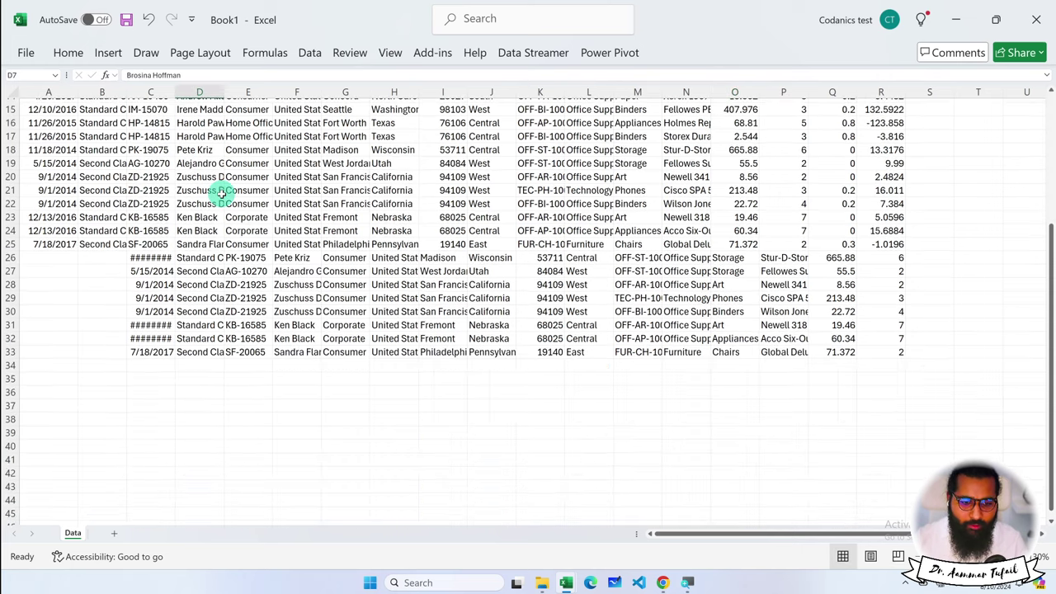
pyautogui.moveTo(50, 257)
pyautogui.mouseDown()
pyautogui.moveTo(210, 258)
pyautogui.moveTo(865, 349)
pyautogui.mouseUp()
pyautogui.rightClick(866, 350)
pyautogui.click(732, 259)
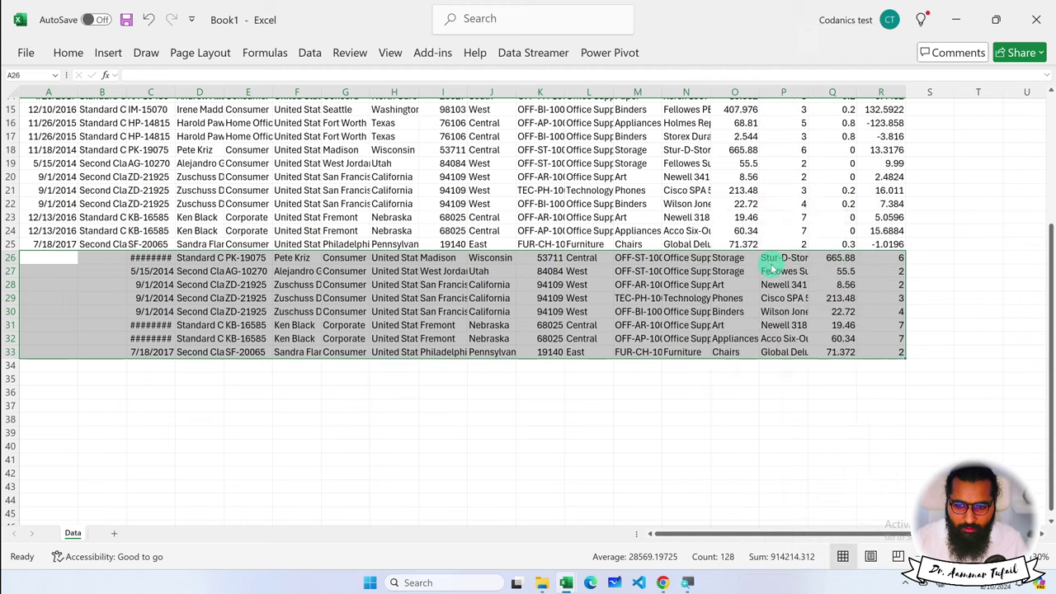
pyautogui.click(740, 332)
# Step: Select the whole worksheet and AutoFit every column to its contents
pyautogui.scroll(5, 199, 305)
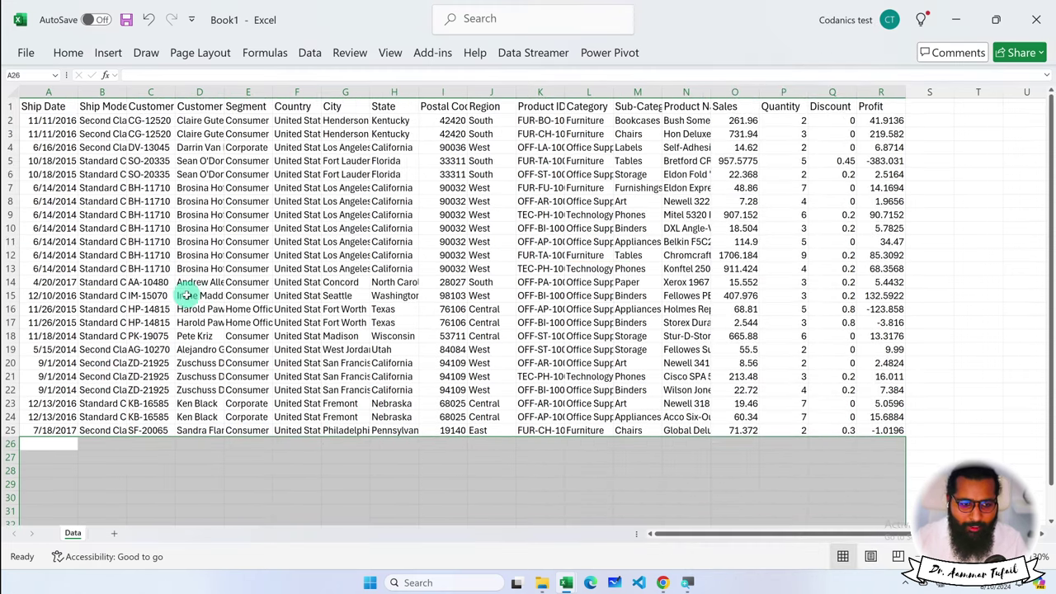
pyautogui.moveTo(45, 106)
pyautogui.mouseDown()
pyautogui.moveTo(794, 420)
pyautogui.moveTo(897, 432)
pyautogui.mouseUp()
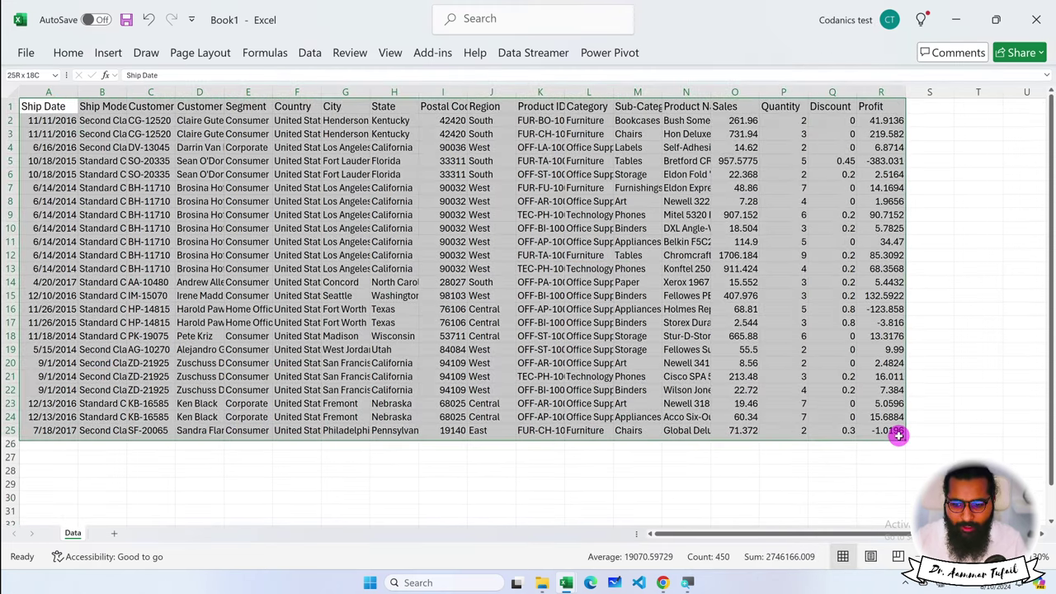
pyautogui.click(13, 93)
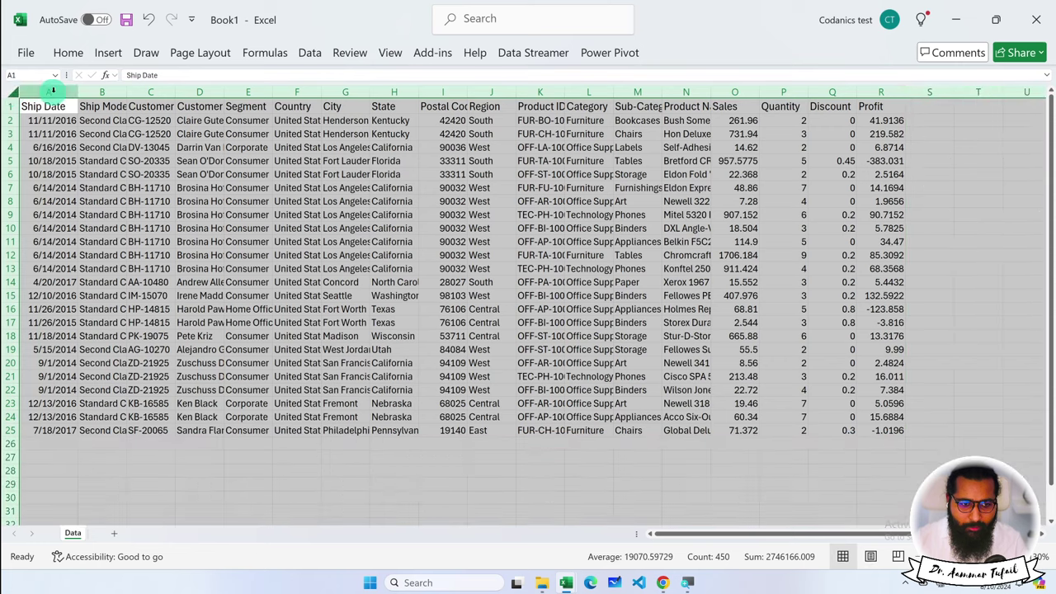
pyautogui.doubleClick(75, 90)
pyautogui.click(180, 174)
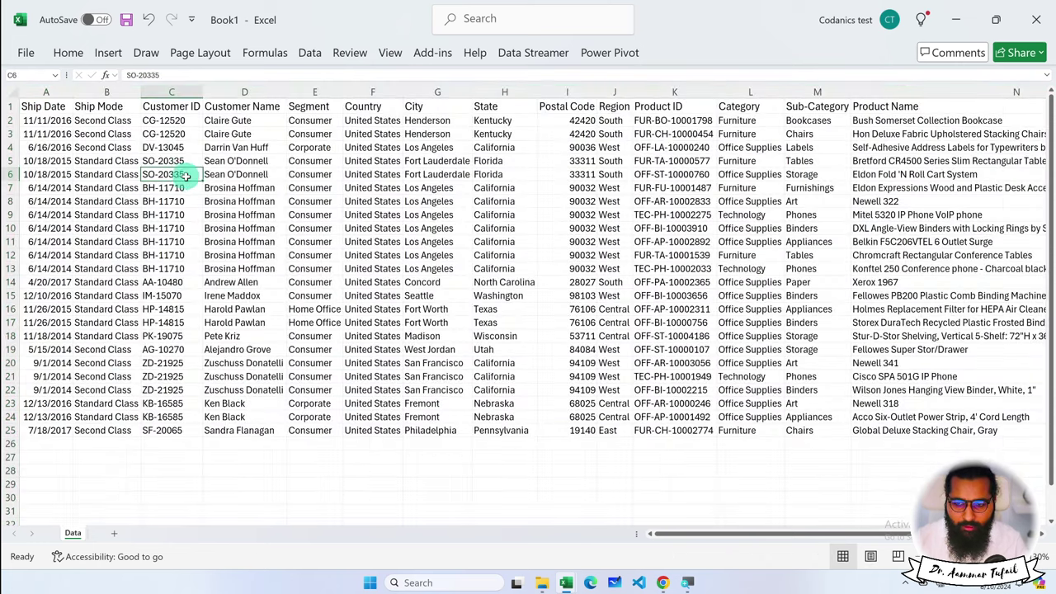
pyautogui.click(191, 186)
pyautogui.keyDown('ctrl'); pyautogui.scroll(-1, 176, 189); pyautogui.keyUp('ctrl')
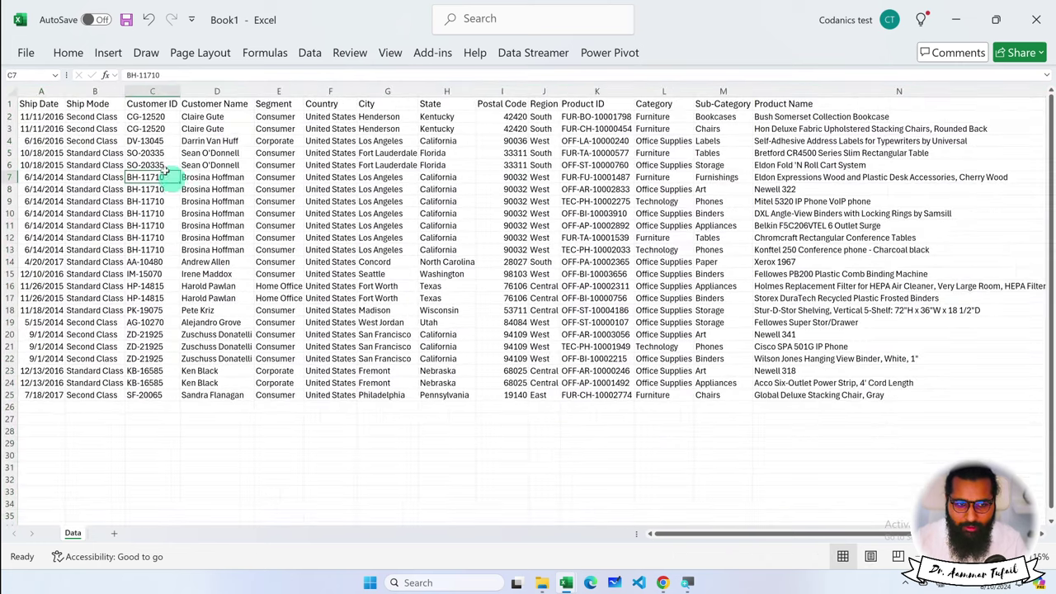
pyautogui.click(35, 104)
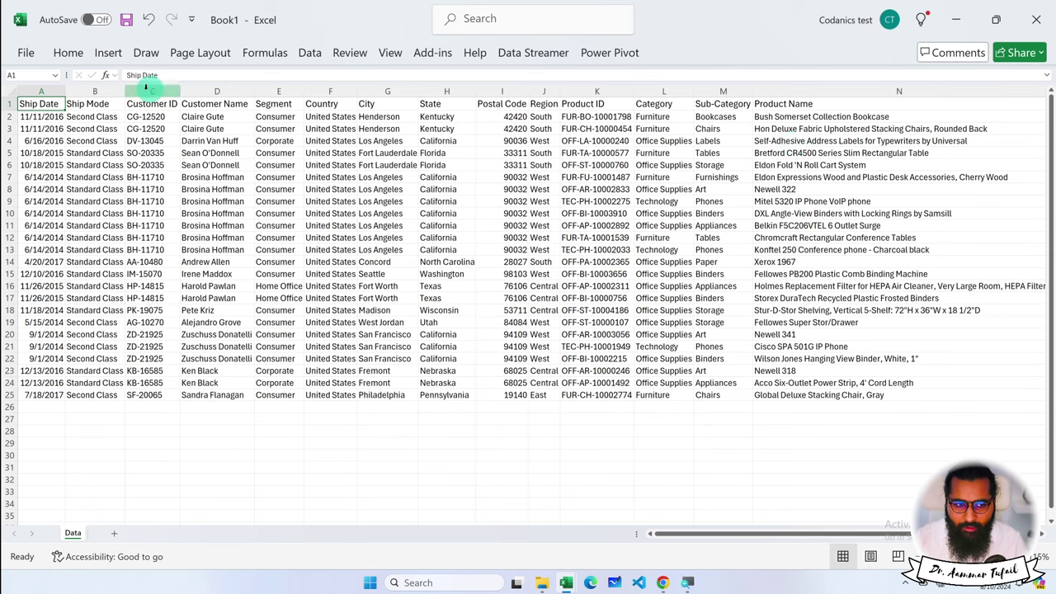
pyautogui.click(9, 104)
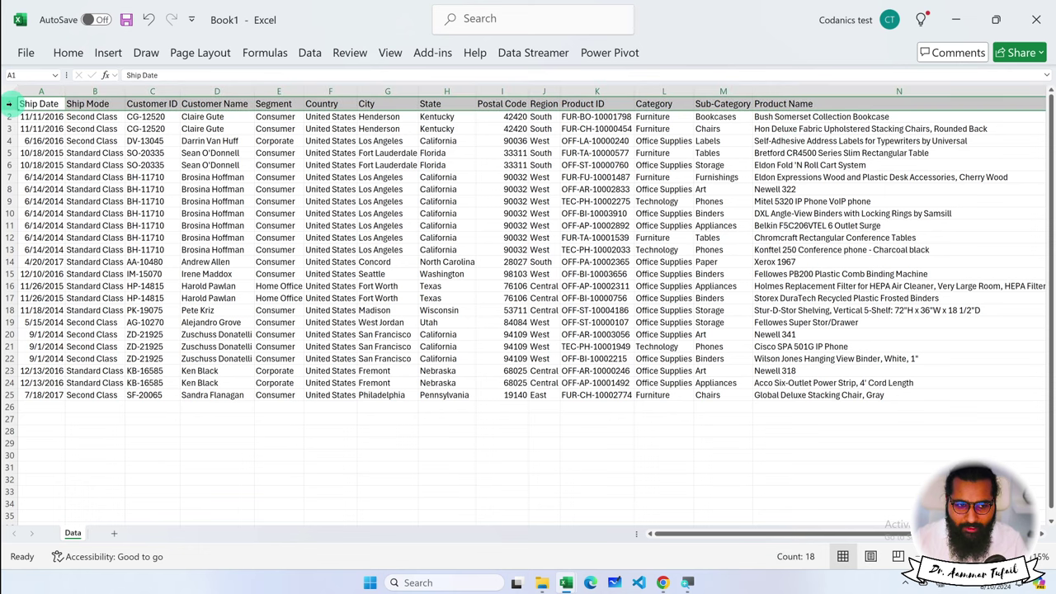
pyautogui.click(68, 52)
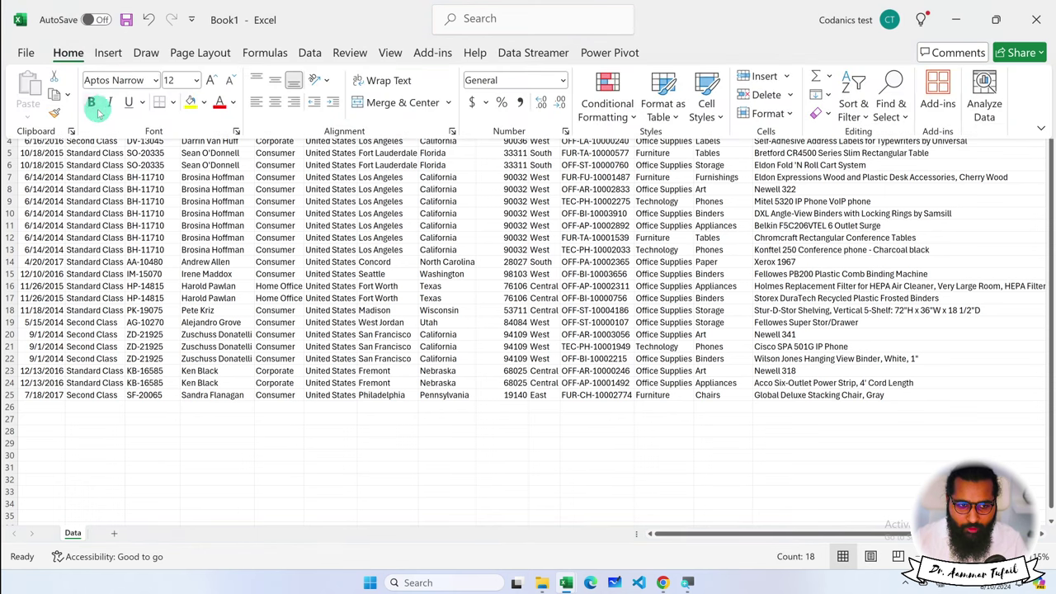
pyautogui.click(107, 189)
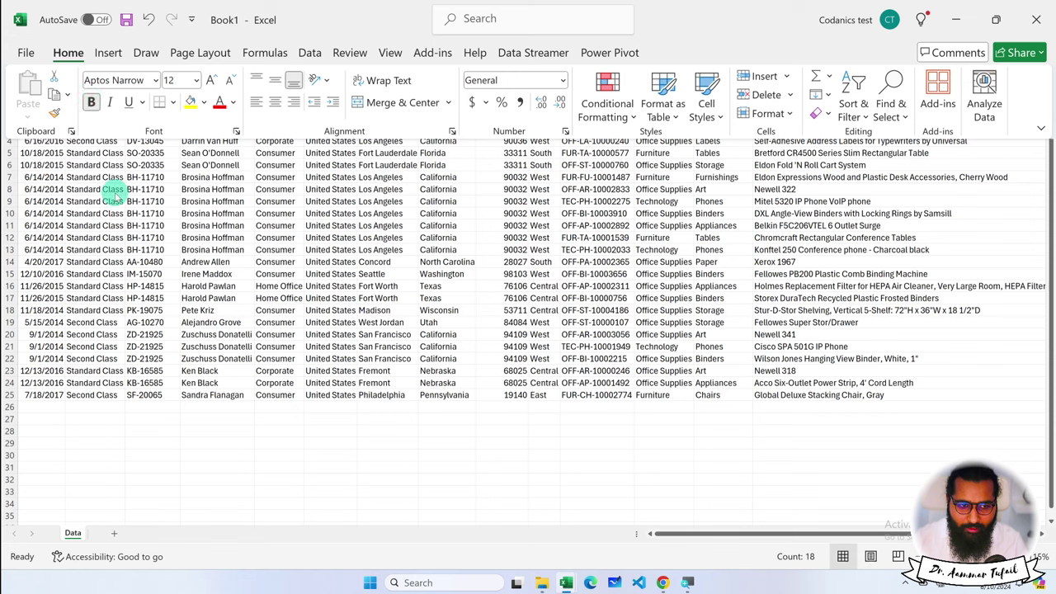
pyautogui.click(37, 100)
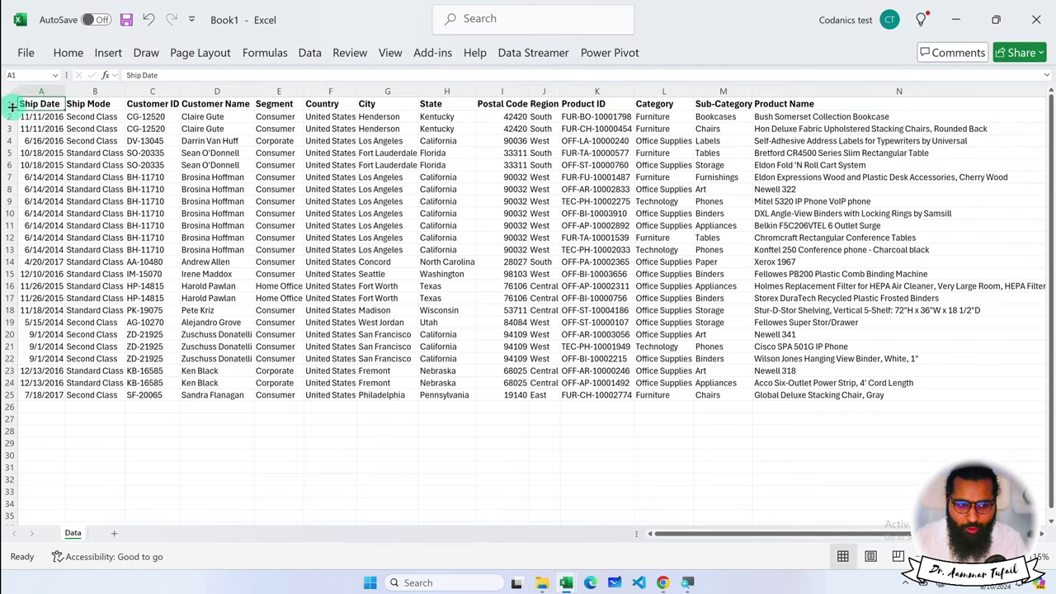
pyautogui.click(6, 103)
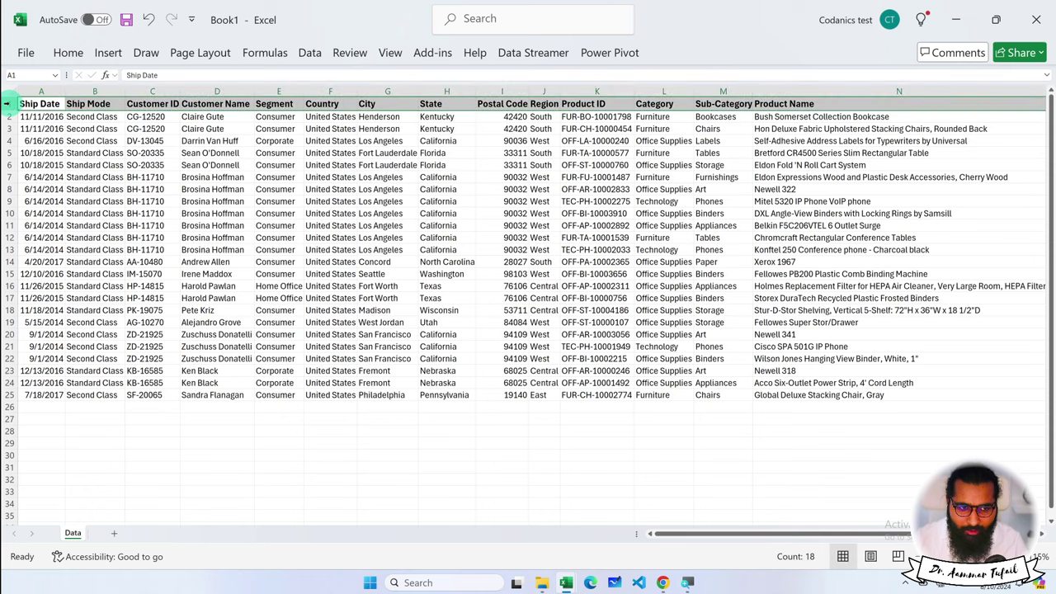
pyautogui.click(91, 89)
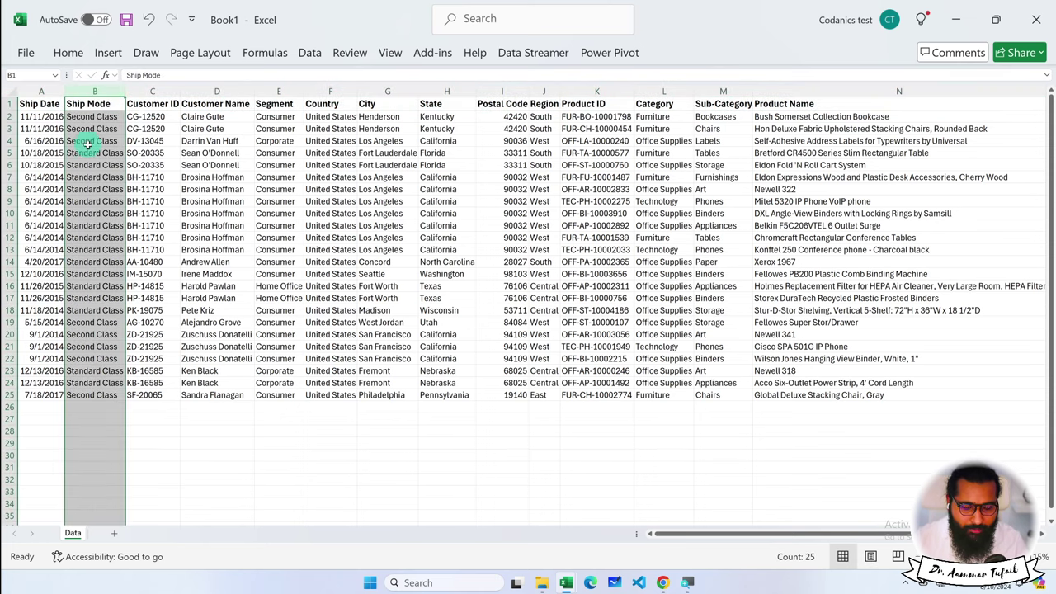
pyautogui.keyDown('ctrl'); pyautogui.scroll(2, 82, 146); pyautogui.keyUp('ctrl')
pyautogui.hscroll(-1, 105, 146)
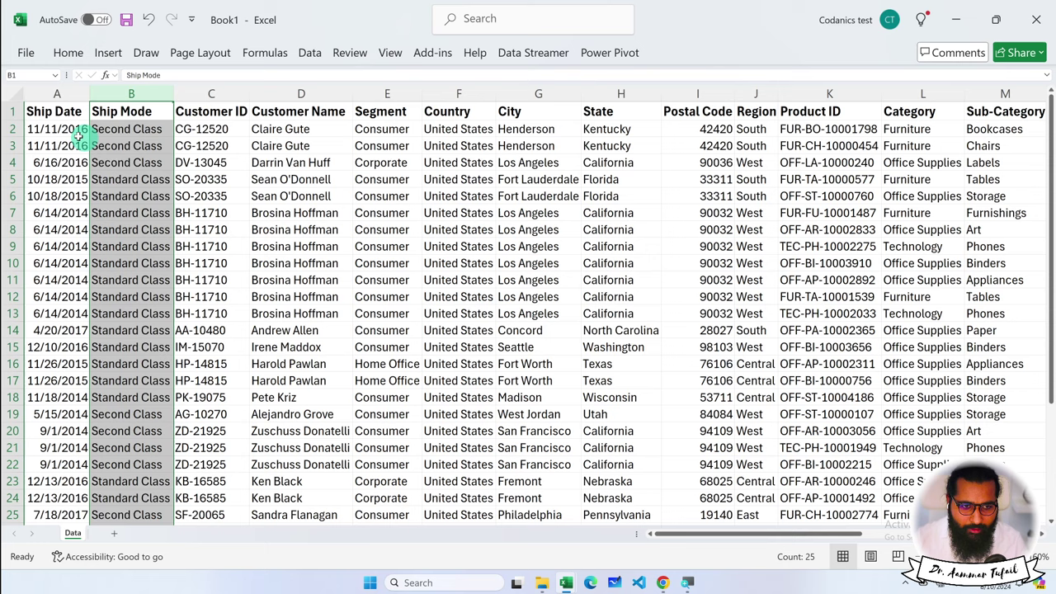
pyautogui.click(11, 111)
pyautogui.keyDown('ctrl'); pyautogui.scroll(2, 40, 141); pyautogui.keyUp('ctrl')
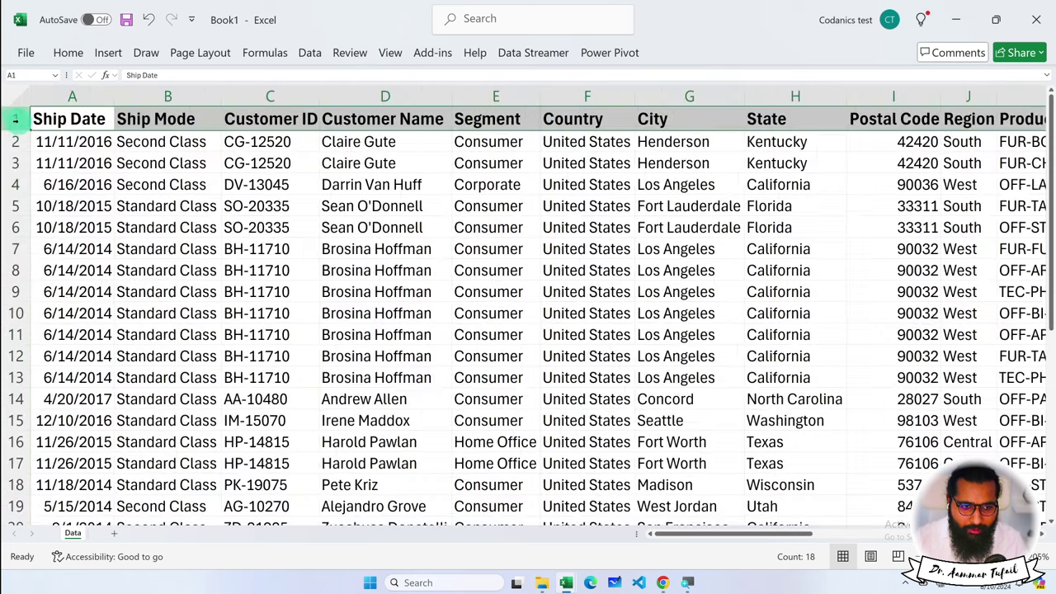
pyautogui.click(167, 97)
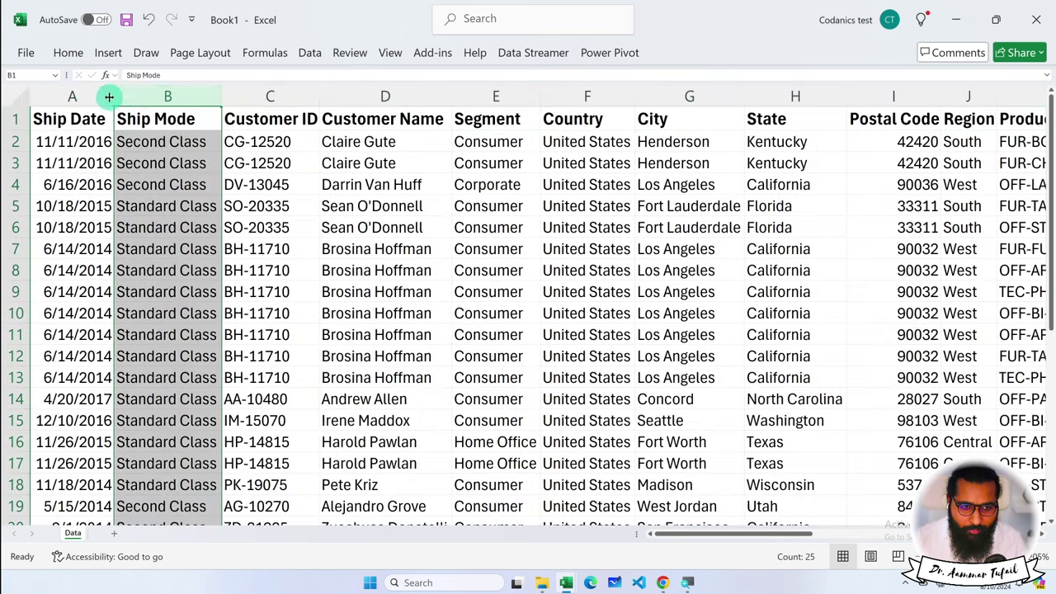
pyautogui.click(72, 97)
pyautogui.click(245, 169)
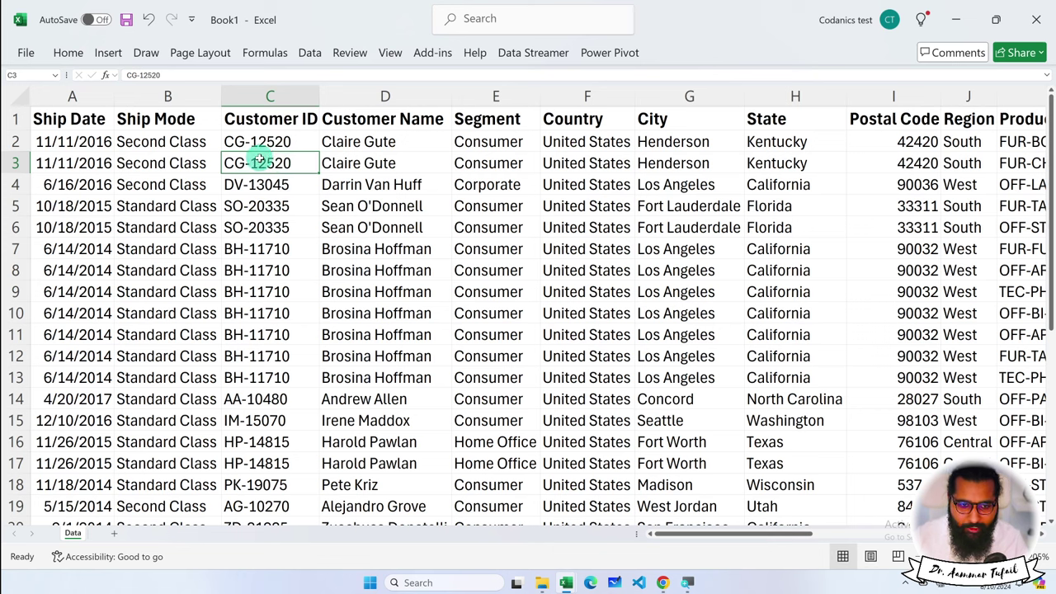
pyautogui.hotkey('ctrl', 'shift', 'Down')
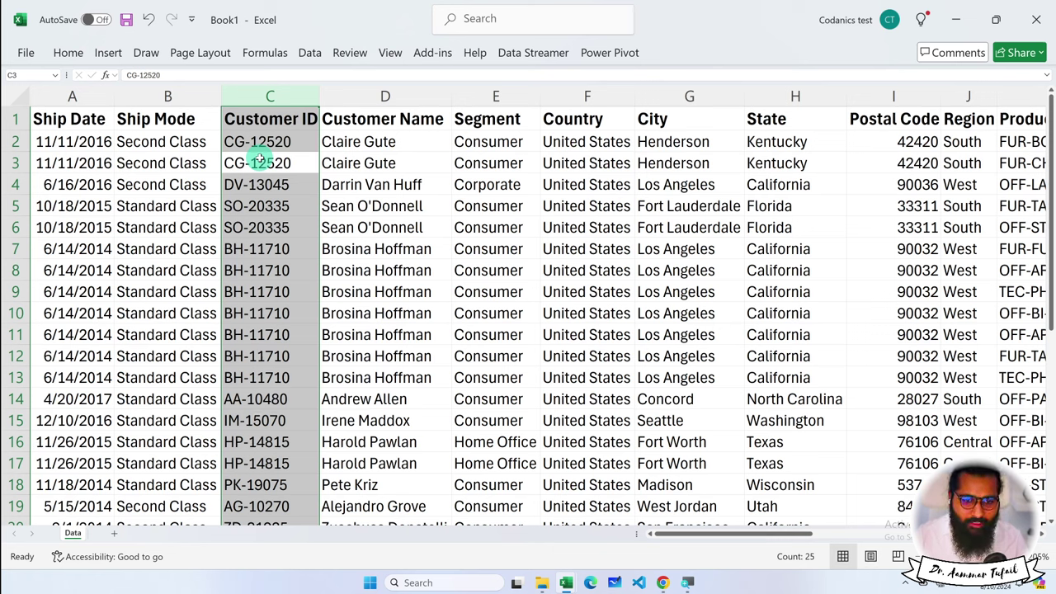
pyautogui.click(259, 159)
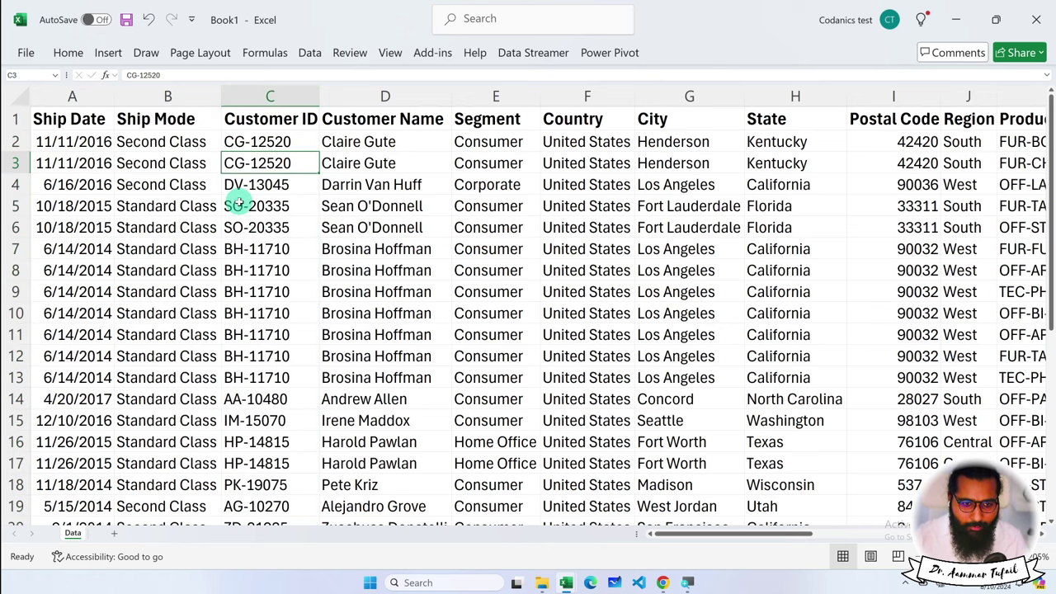
pyautogui.click(268, 120)
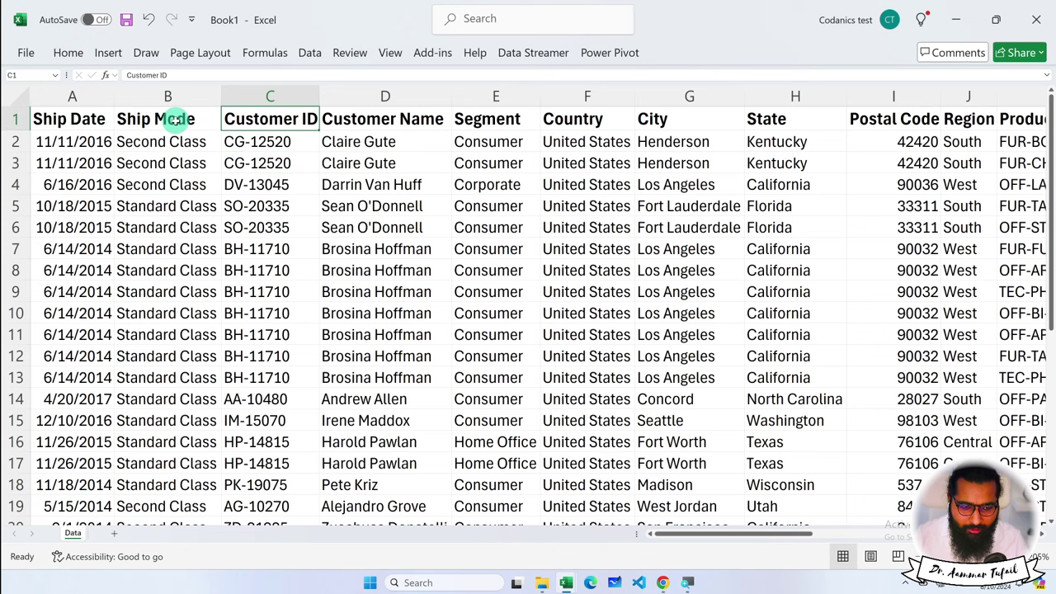
pyautogui.hotkey('shift', 'space')
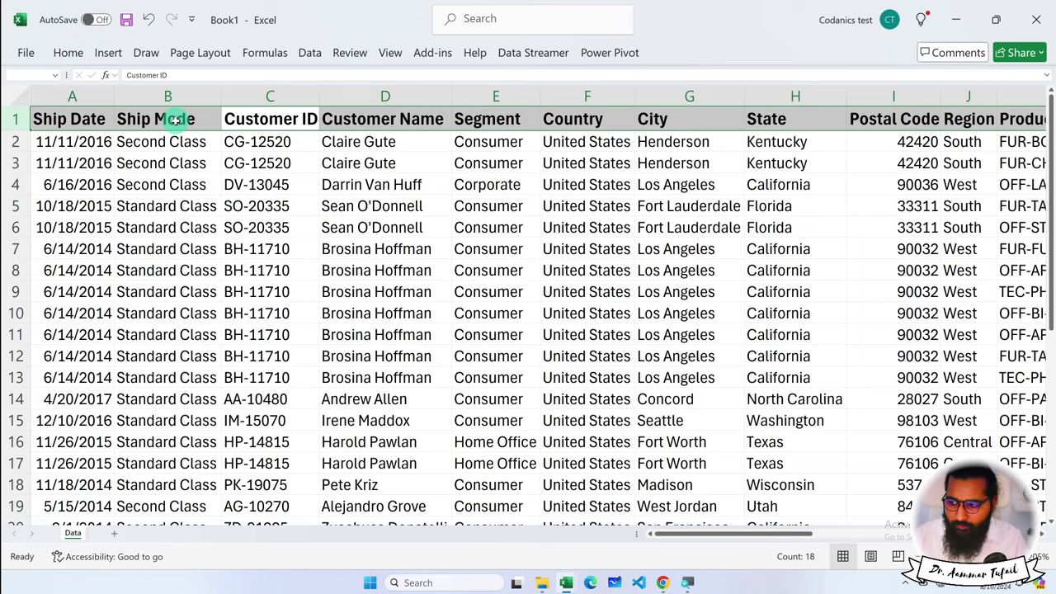
pyautogui.hscroll(5, 404, 209)
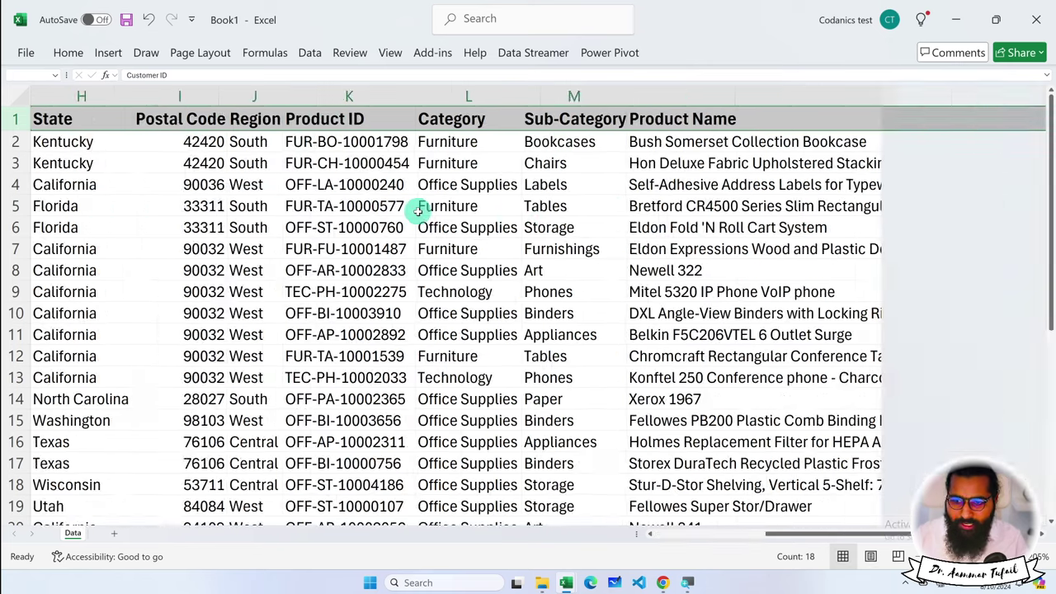
pyautogui.hscroll(5, 418, 210)
pyautogui.hscroll(-10, 418, 210)
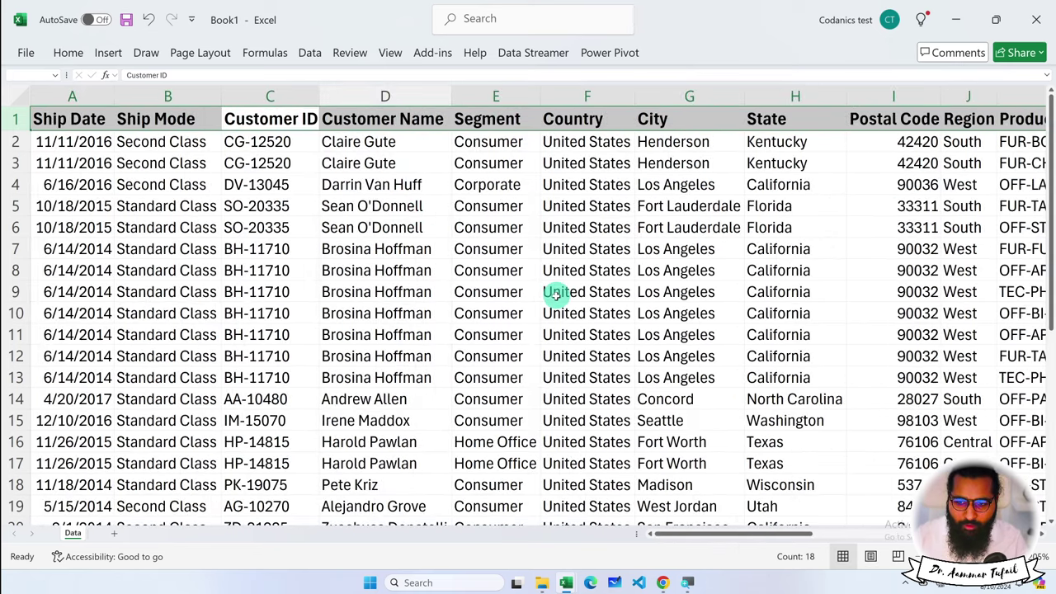
pyautogui.hscroll(3, 556, 294)
pyautogui.hscroll(5, 542, 305)
pyautogui.hscroll(1, 542, 305)
pyautogui.hscroll(-2, 544, 303)
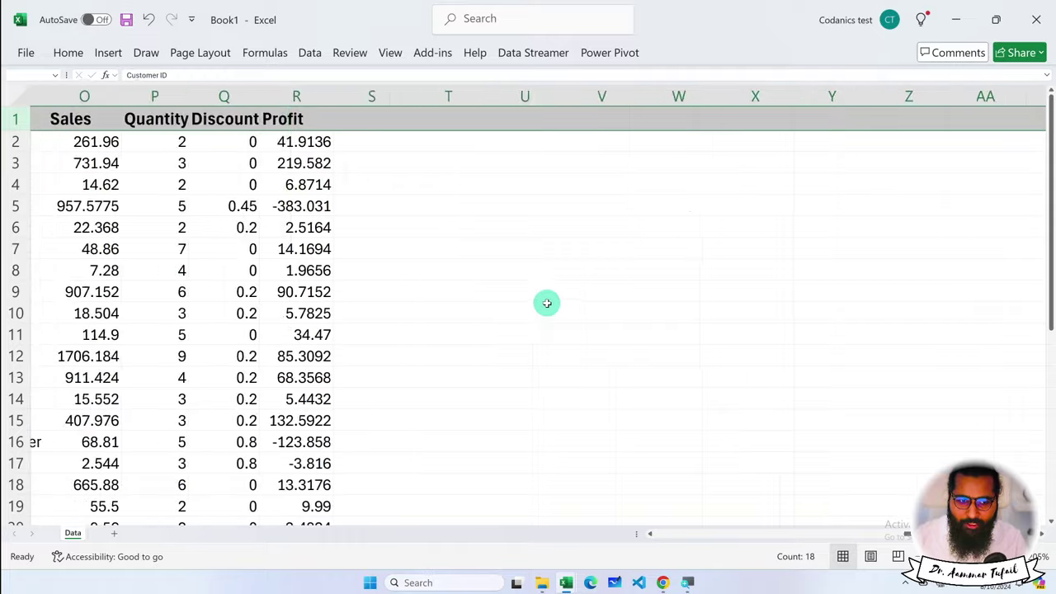
pyautogui.hscroll(-5, 547, 304)
pyautogui.hscroll(-5, 542, 292)
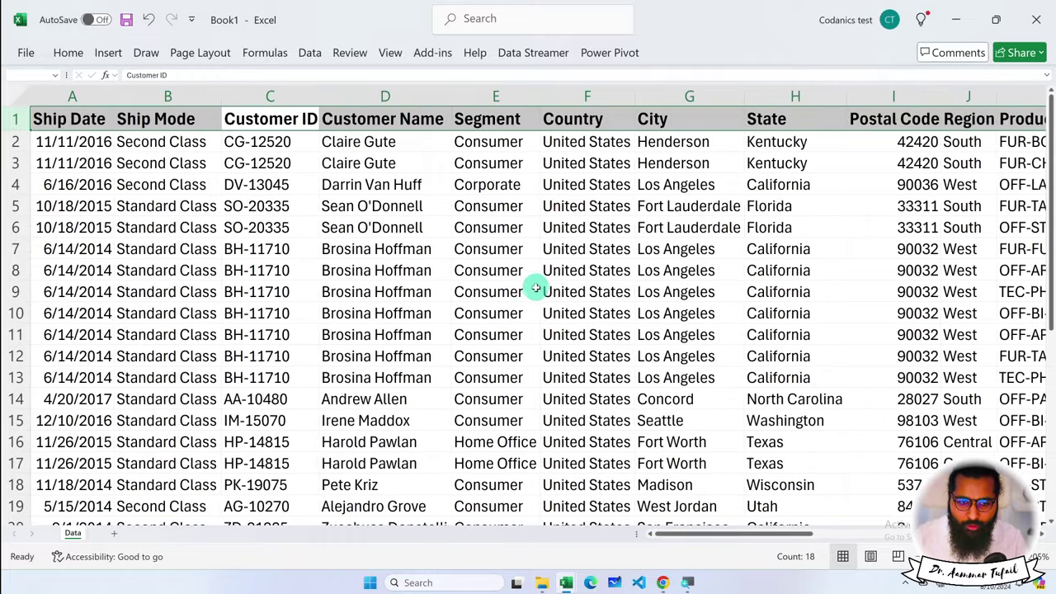
pyautogui.click(286, 97)
pyautogui.click(16, 141)
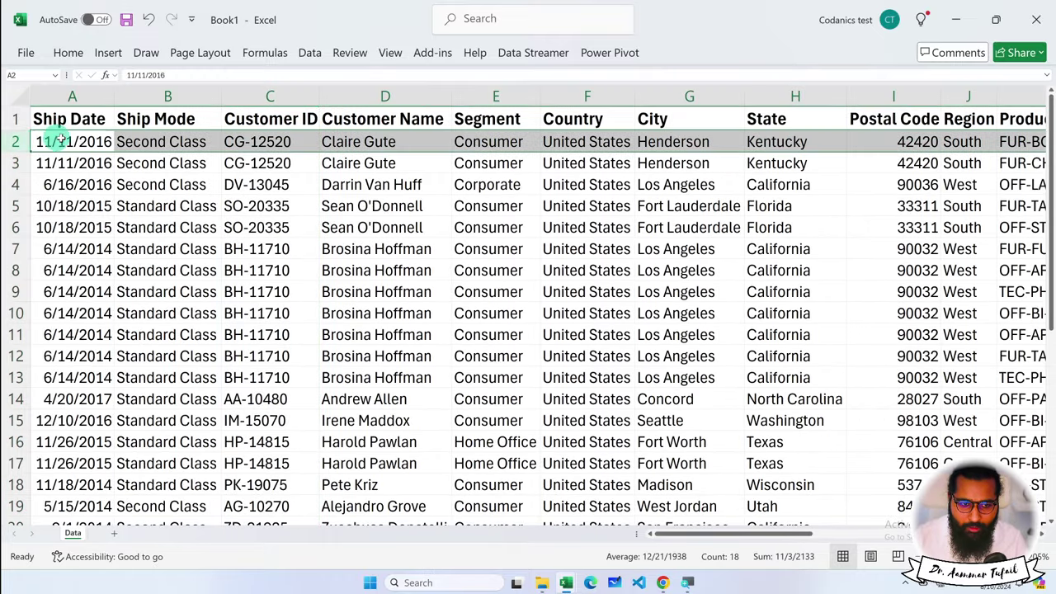
pyautogui.click(141, 141)
pyautogui.click(245, 118)
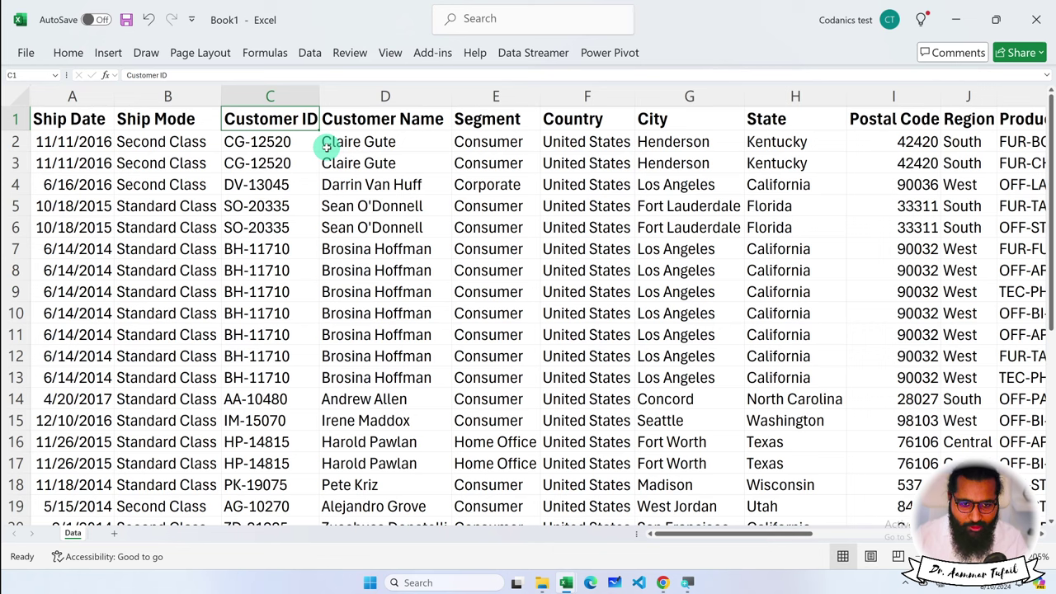
pyautogui.hotkey('ctrl', 'shift', 'Down')
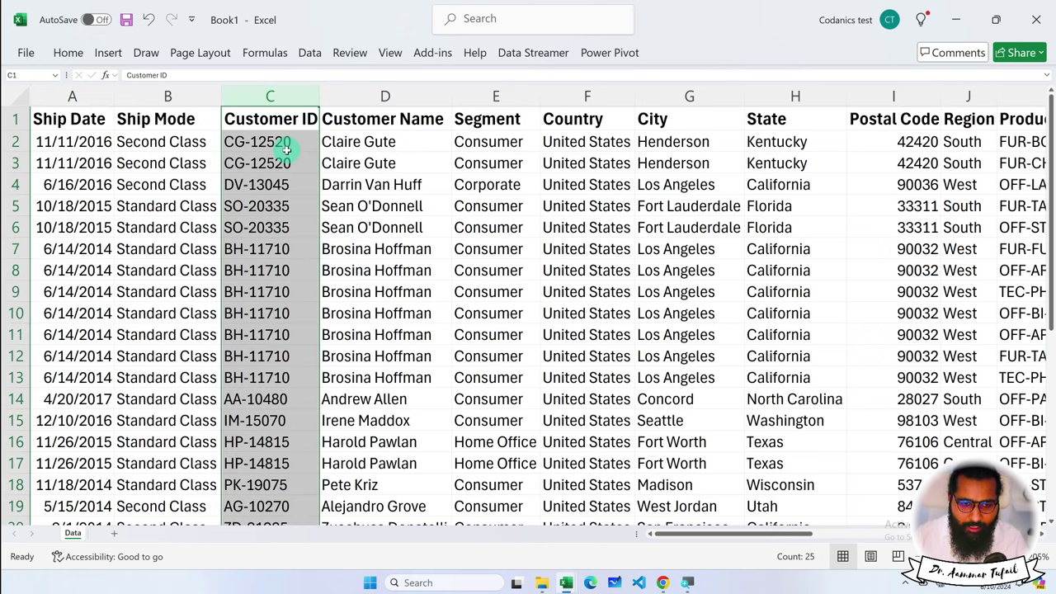
pyautogui.click(286, 149)
pyautogui.click(263, 123)
pyautogui.press('BackSpace')
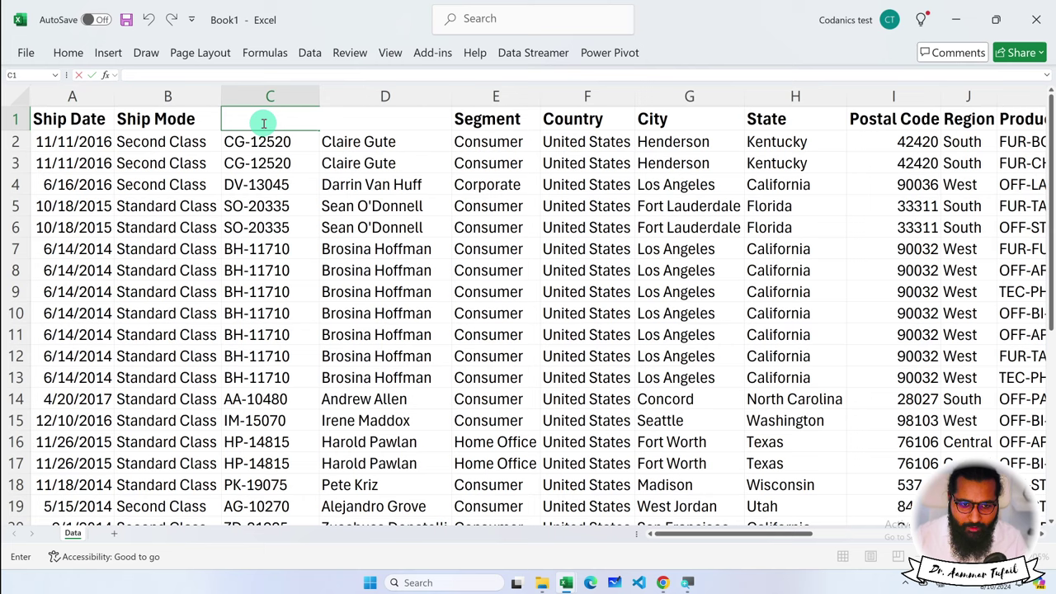
pyautogui.press('Escape')
pyautogui.click(270, 162)
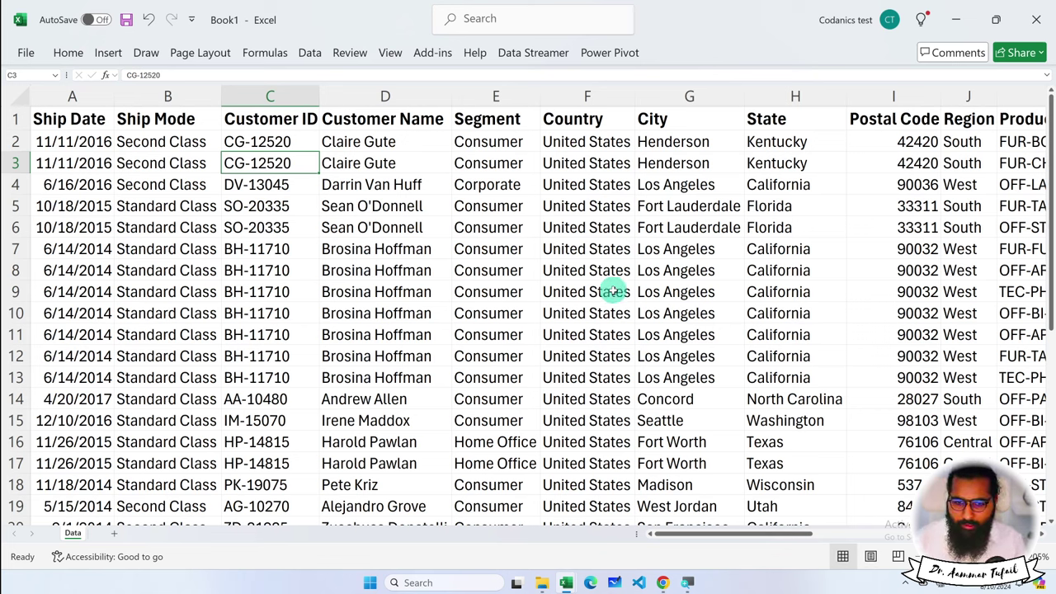
# Step: Select the orders range A1:R25, Ship Date through Profit, and start a table with Ctrl+T
pyautogui.click(287, 177)
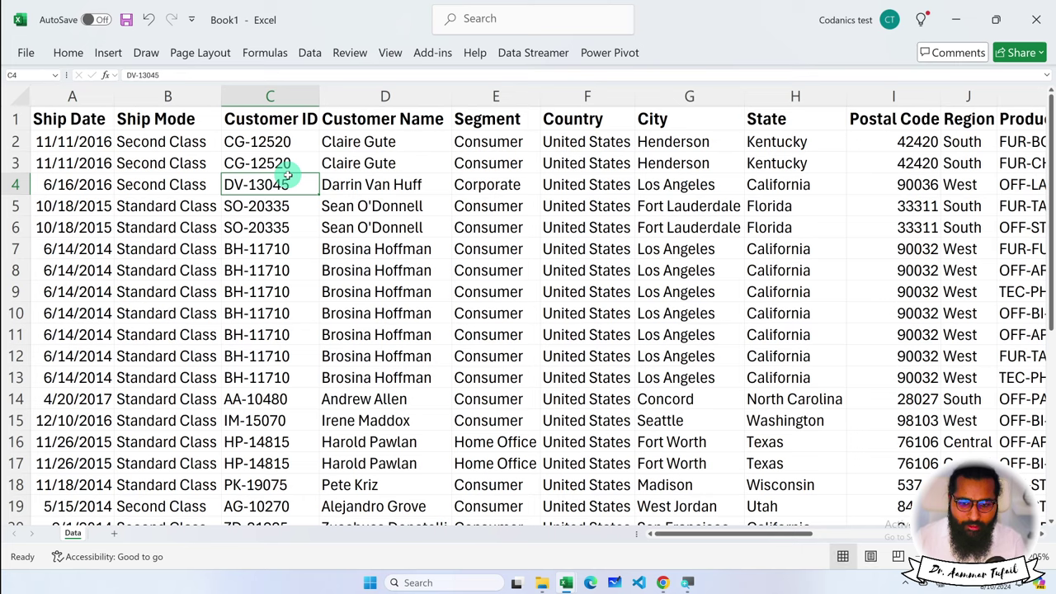
pyautogui.click(279, 200)
pyautogui.scroll(-3, 278, 200)
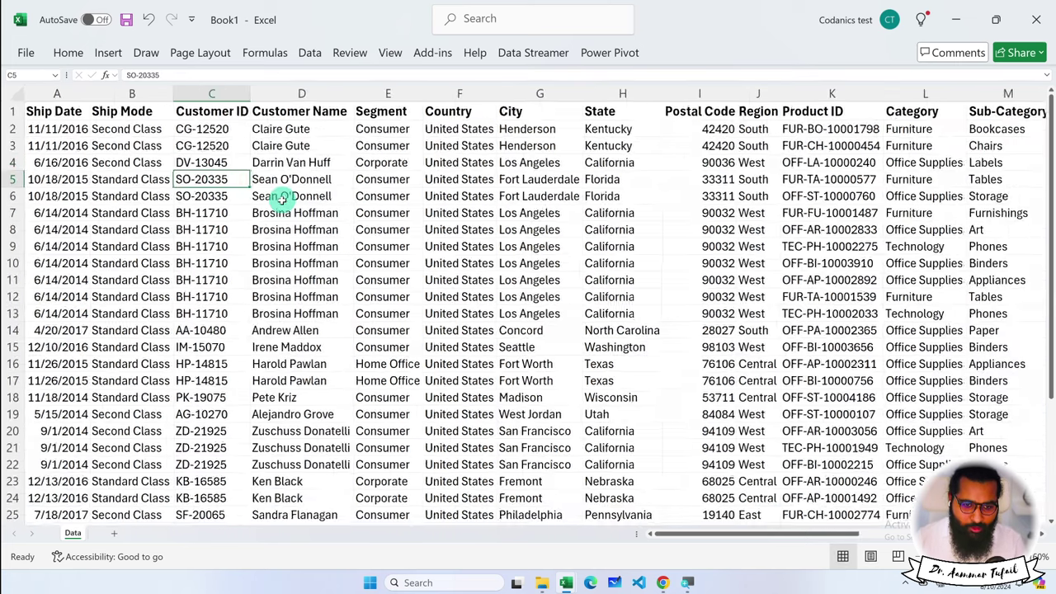
pyautogui.scroll(-1, 281, 200)
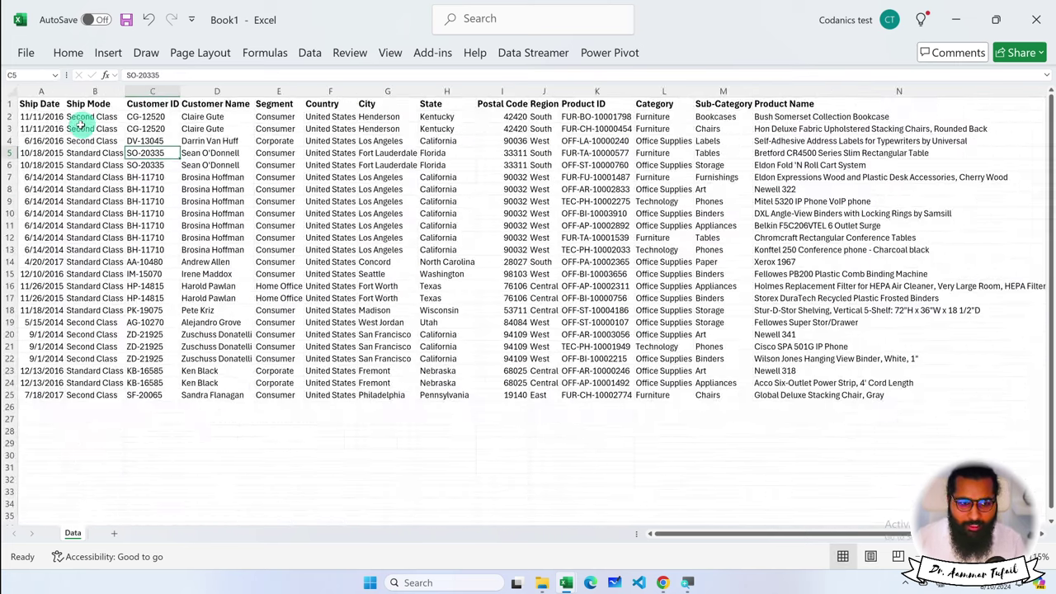
pyautogui.click(40, 105)
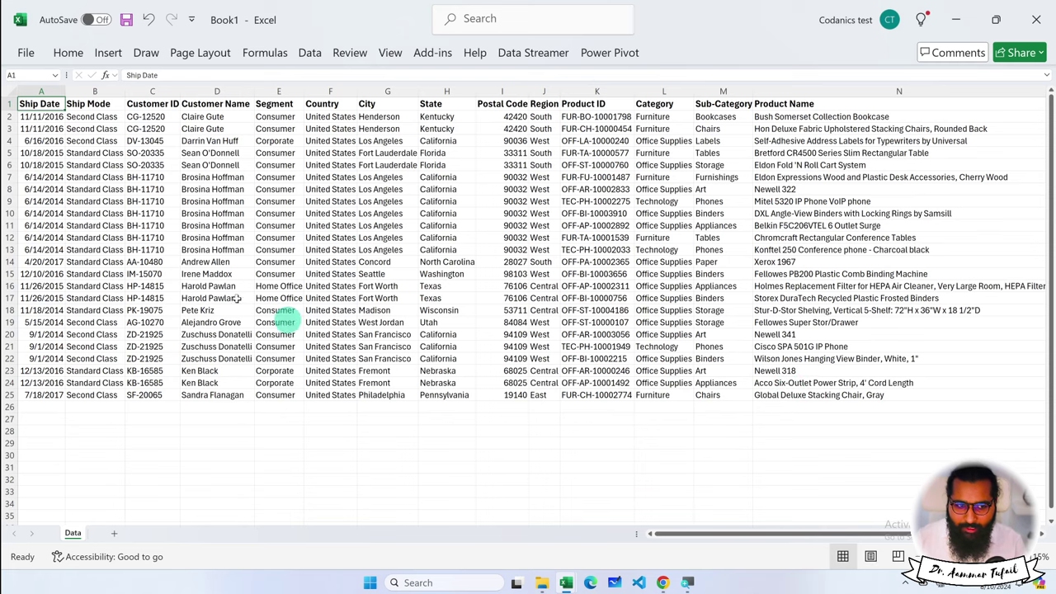
pyautogui.moveTo(707, 534); pyautogui.dragTo(799, 534)
pyautogui.keyDown('shift'); pyautogui.click(906, 395); pyautogui.keyUp('shift')
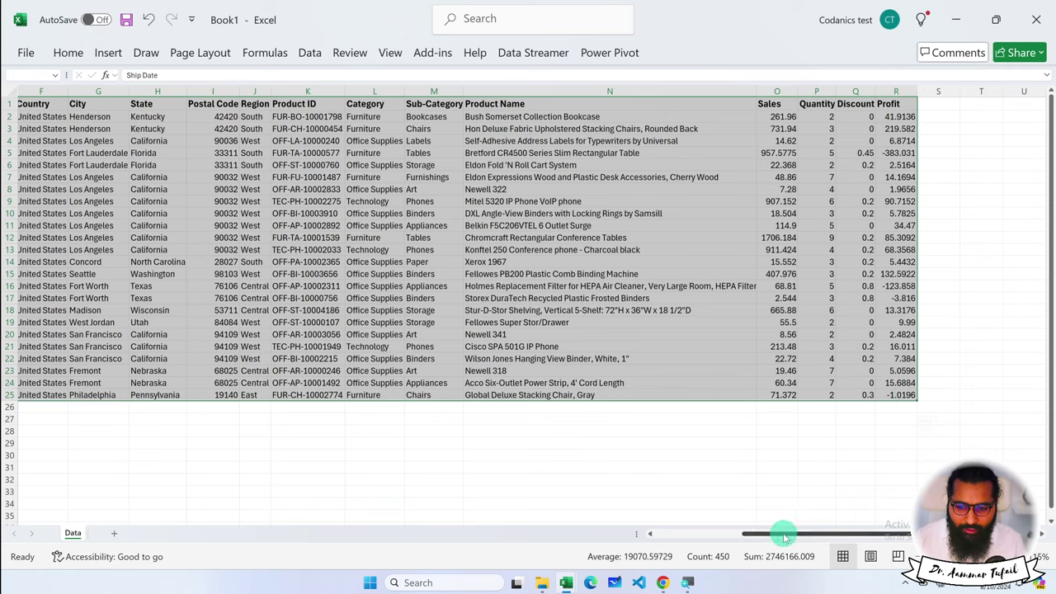
pyautogui.moveTo(785, 534)
pyautogui.mouseDown()
pyautogui.moveTo(627, 517)
pyautogui.moveTo(825, 528)
pyautogui.moveTo(621, 522)
pyautogui.mouseUp()
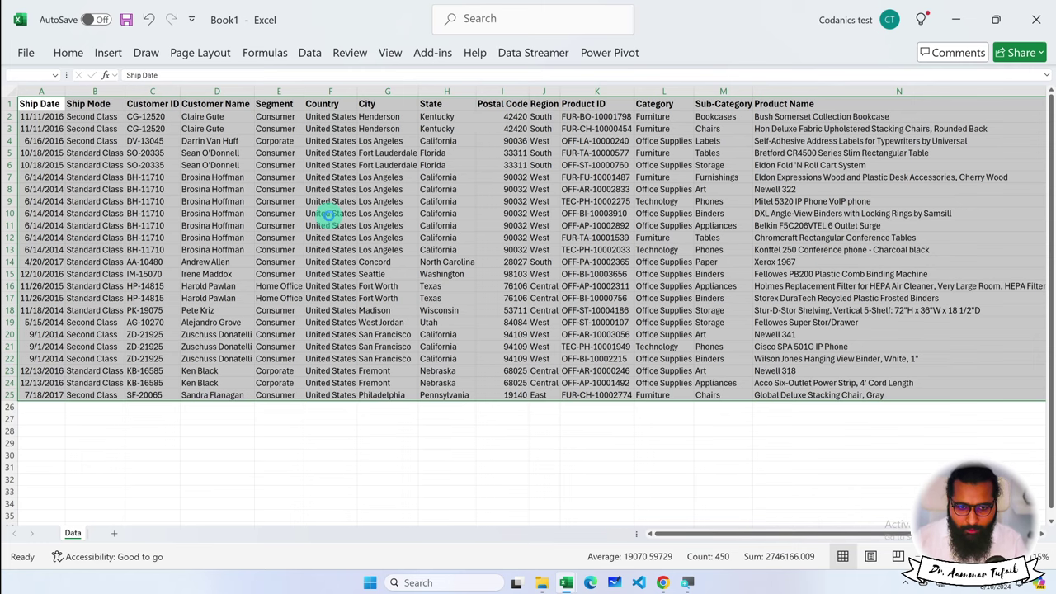
pyautogui.hotkey('ctrl', 't')
# Step: Confirm the orders table and bring up Quick Analysis formatting options
pyautogui.click(434, 324)
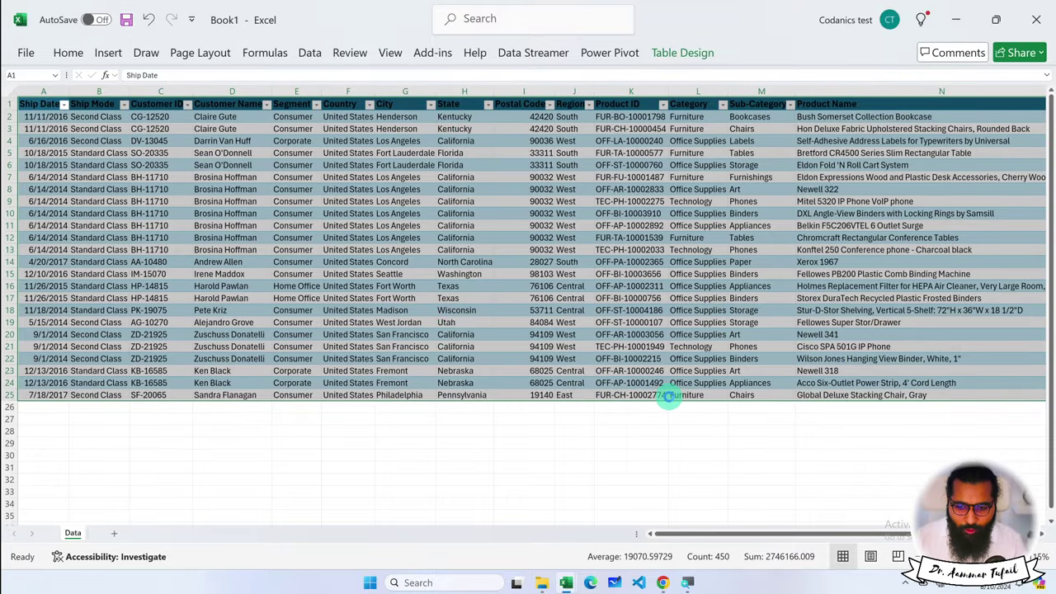
pyautogui.hotkey('ctrl', 'q')
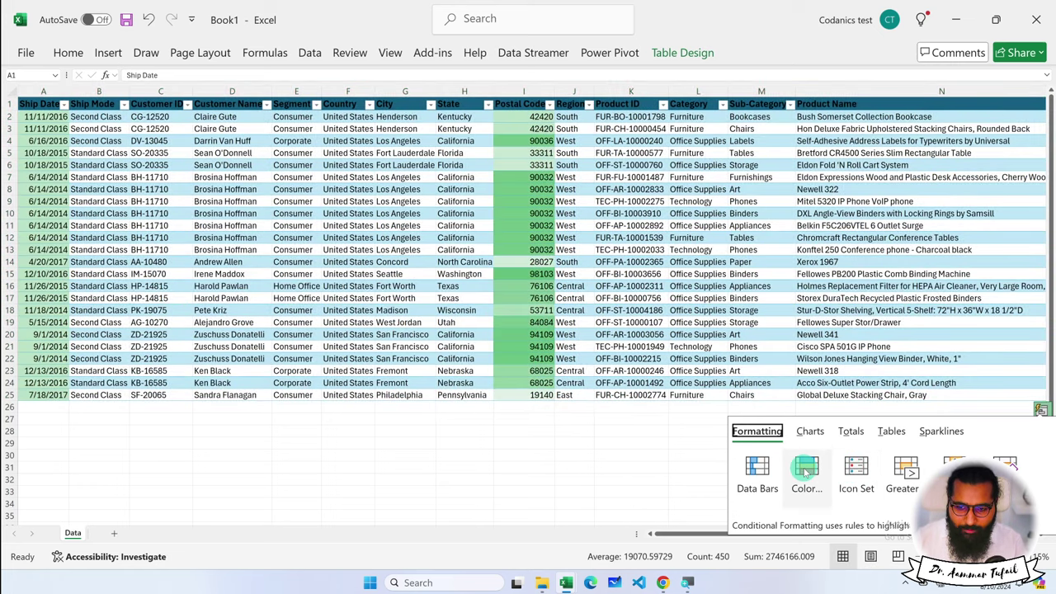
# Step: Remove the trial data bars from Postal Code and select the Sales values O2:O25
pyautogui.click(757, 468)
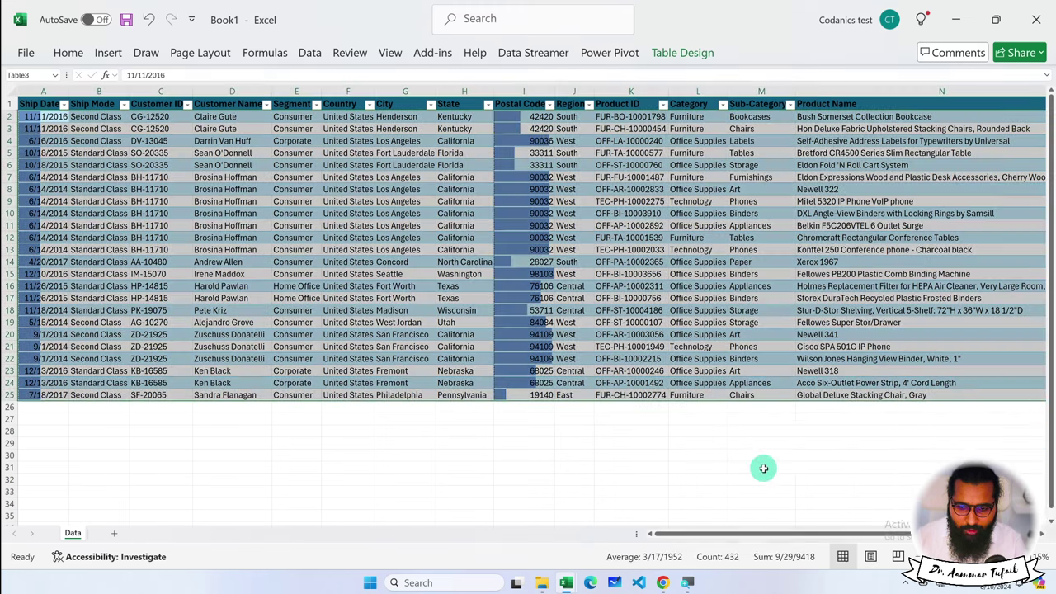
pyautogui.moveTo(745, 532); pyautogui.dragTo(873, 544)
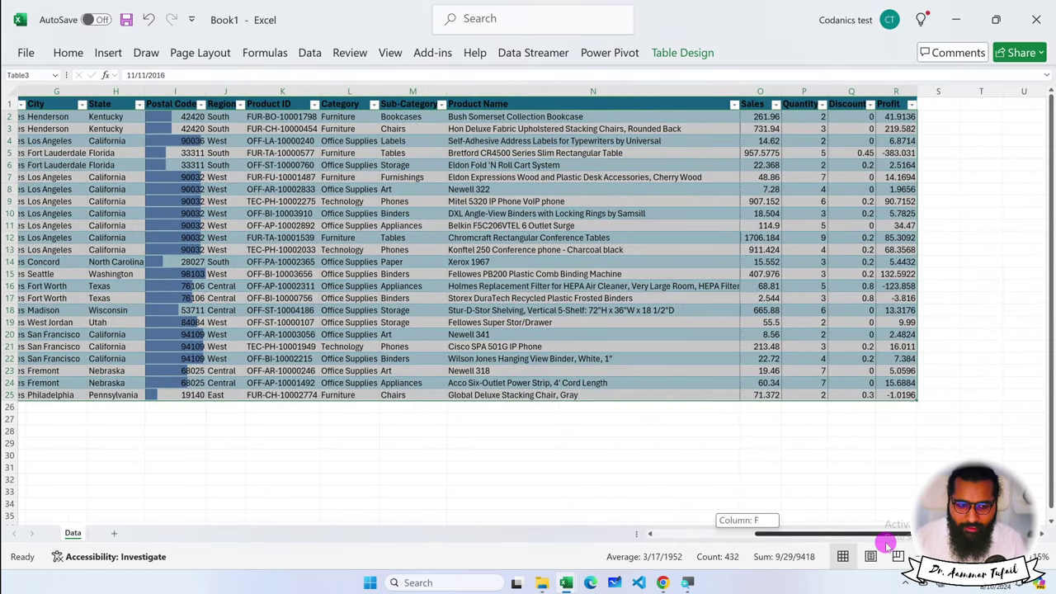
pyautogui.moveTo(885, 544); pyautogui.dragTo(891, 538)
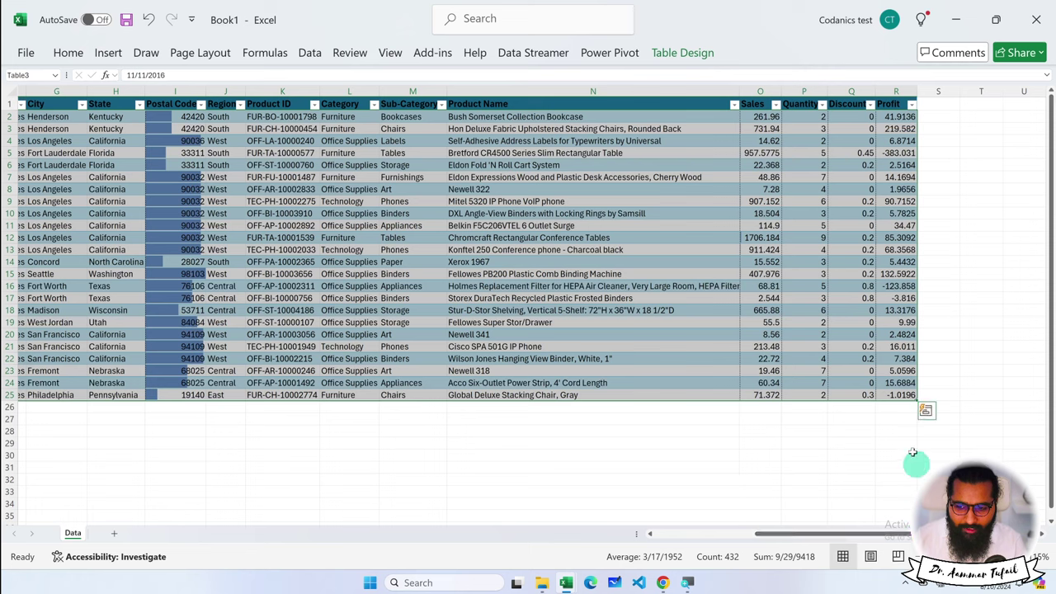
pyautogui.click(925, 410)
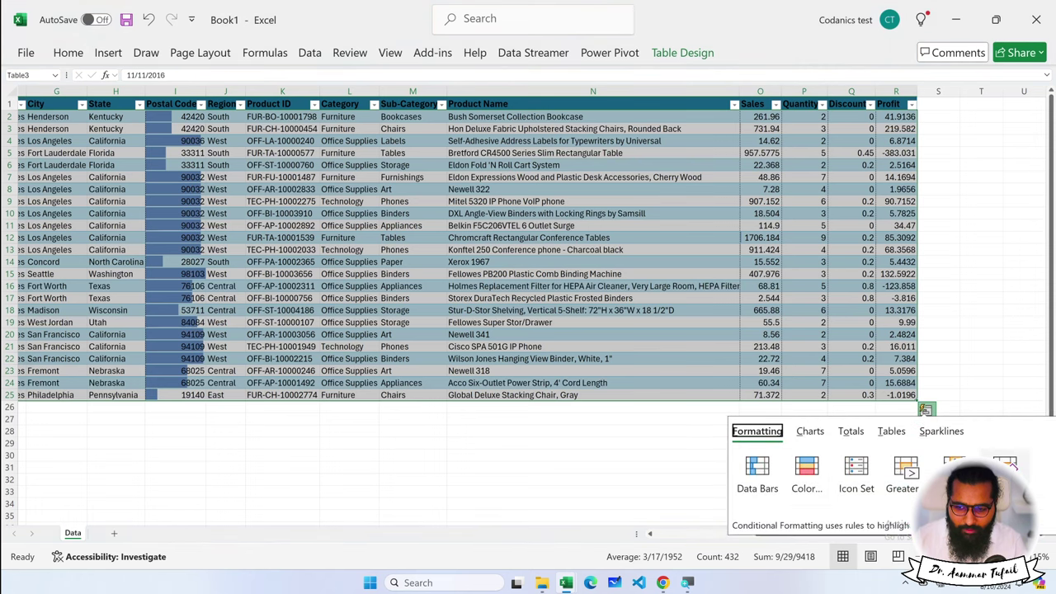
pyautogui.press('Escape')
pyautogui.click(767, 153)
pyautogui.moveTo(759, 116)
pyautogui.mouseDown()
pyautogui.moveTo(777, 364)
pyautogui.moveTo(765, 394)
pyautogui.mouseUp()
# Step: Give Sales, Quantity and Profit values red-to-green color scales via Quick Analysis
pyautogui.click(790, 410)
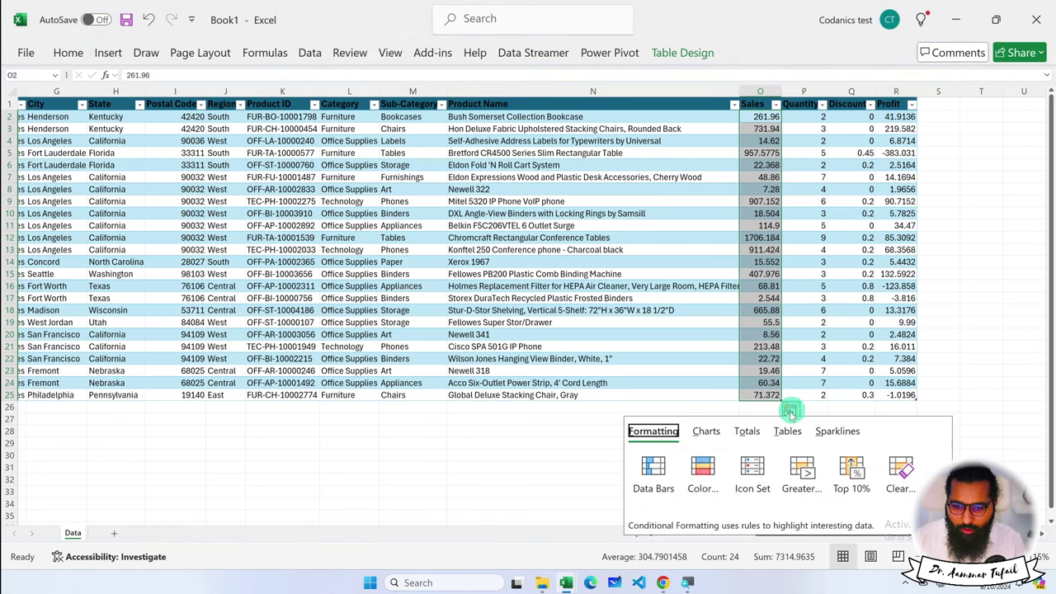
pyautogui.click(704, 461)
pyautogui.moveTo(817, 116); pyautogui.dragTo(818, 395)
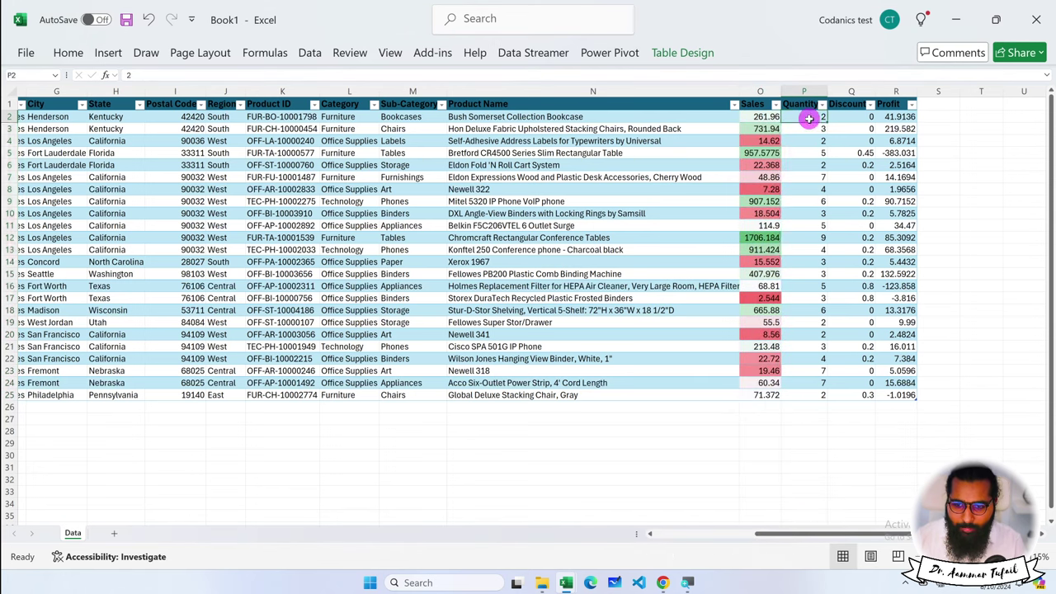
pyautogui.click(836, 410)
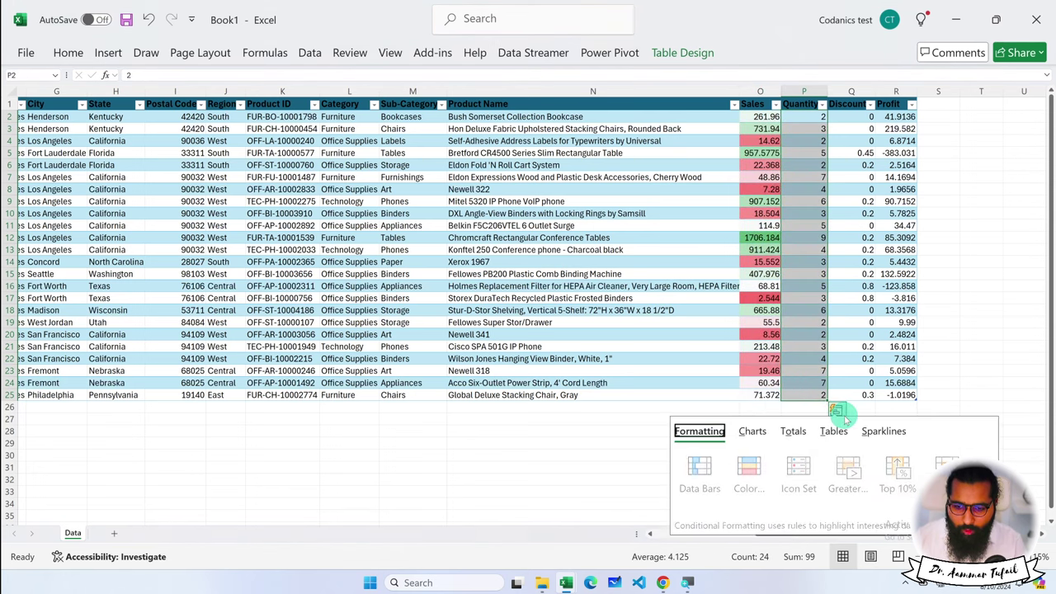
pyautogui.click(758, 460)
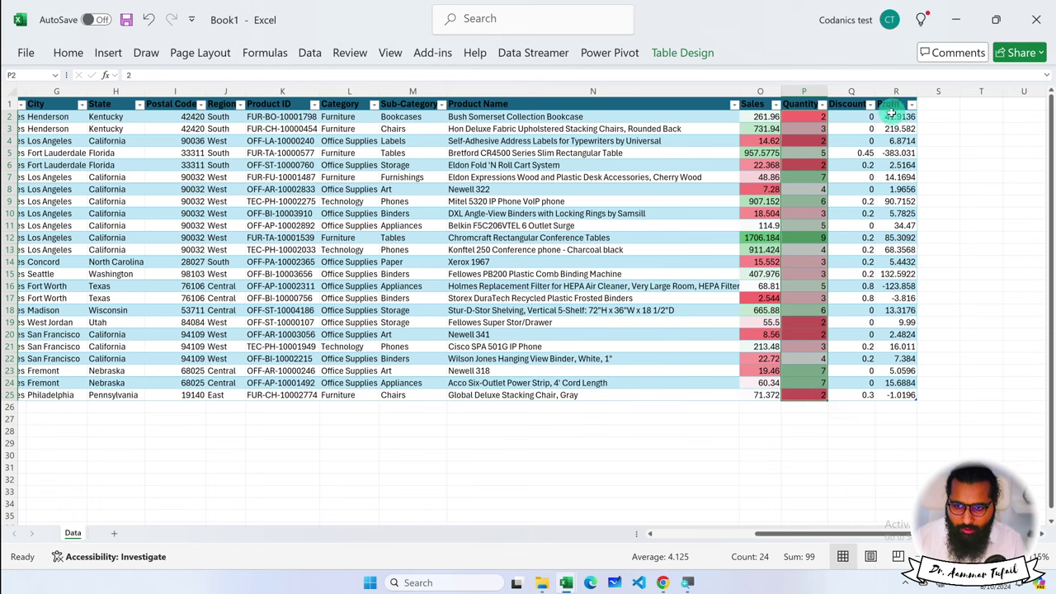
pyautogui.moveTo(895, 118); pyautogui.dragTo(883, 394)
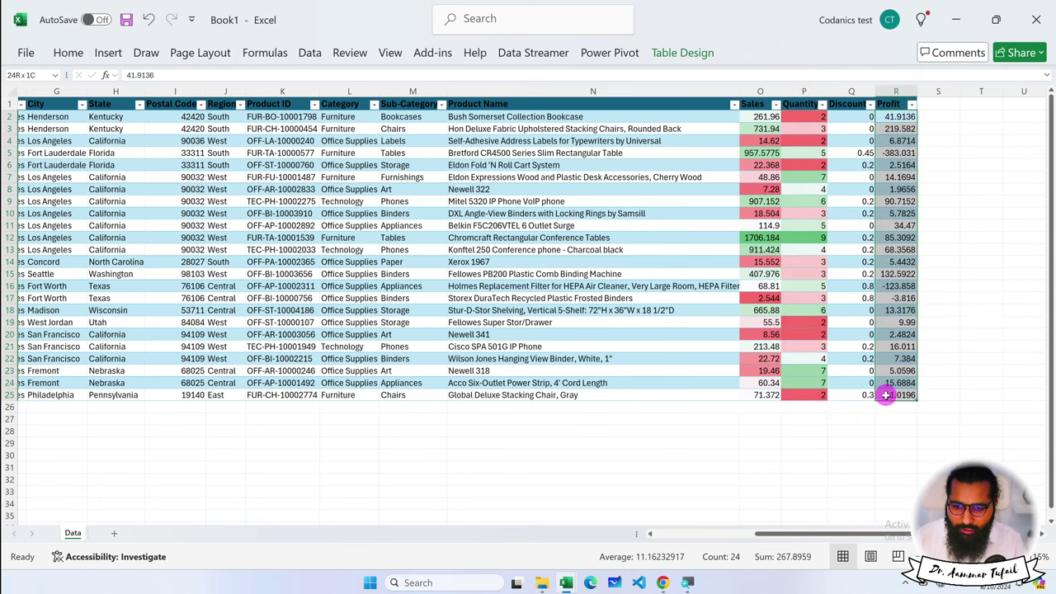
pyautogui.click(926, 410)
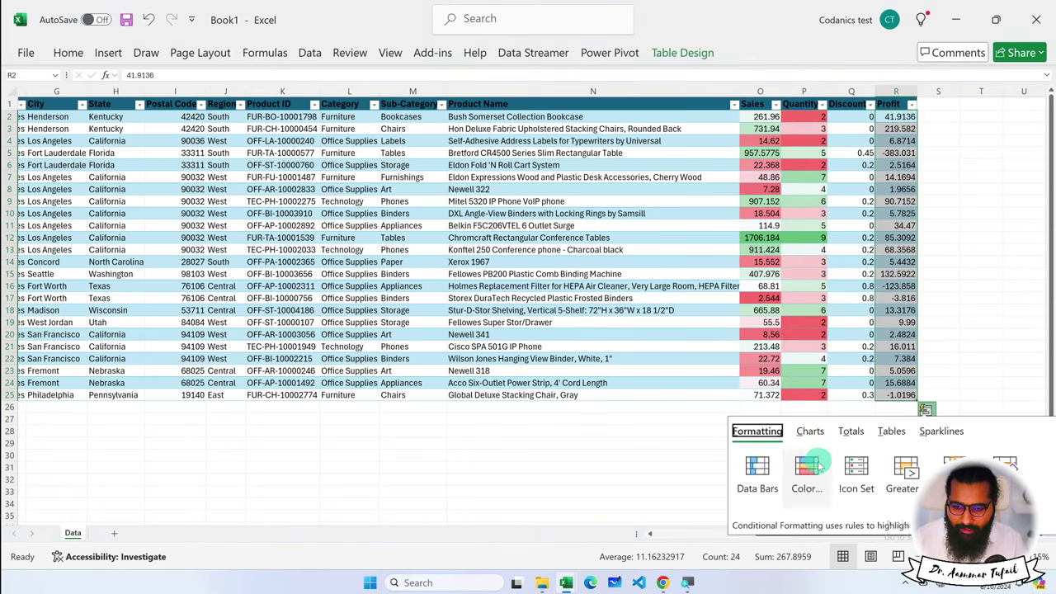
pyautogui.click(811, 466)
# Step: Add up, down and sideways arrow icons to the Discount values Q2:Q25
pyautogui.moveTo(866, 117)
pyautogui.mouseDown()
pyautogui.moveTo(848, 198)
pyautogui.moveTo(842, 391)
pyautogui.mouseUp()
pyautogui.click(883, 410)
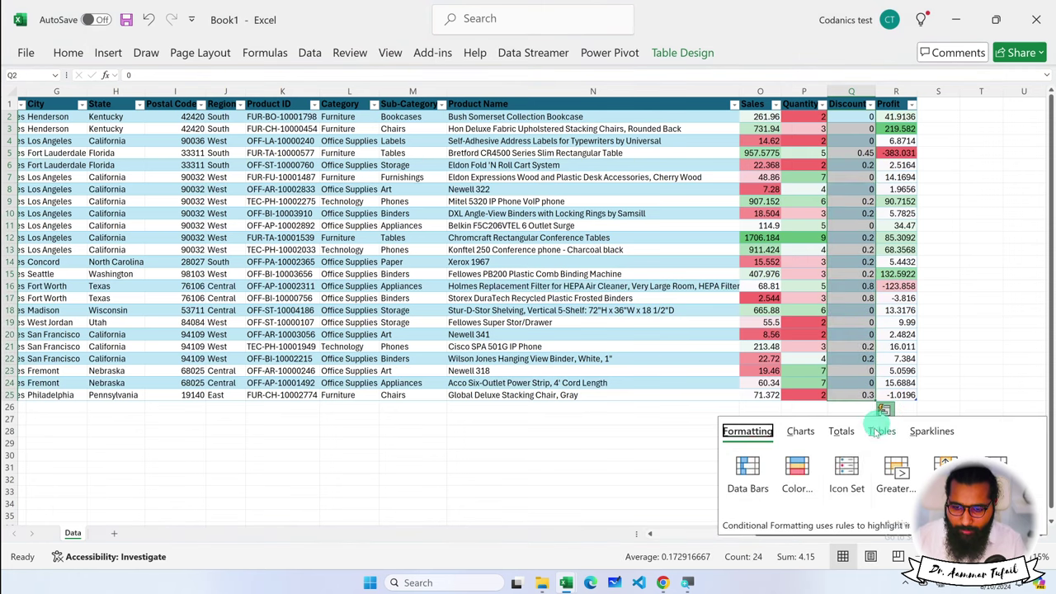
pyautogui.click(845, 466)
pyautogui.click(985, 261)
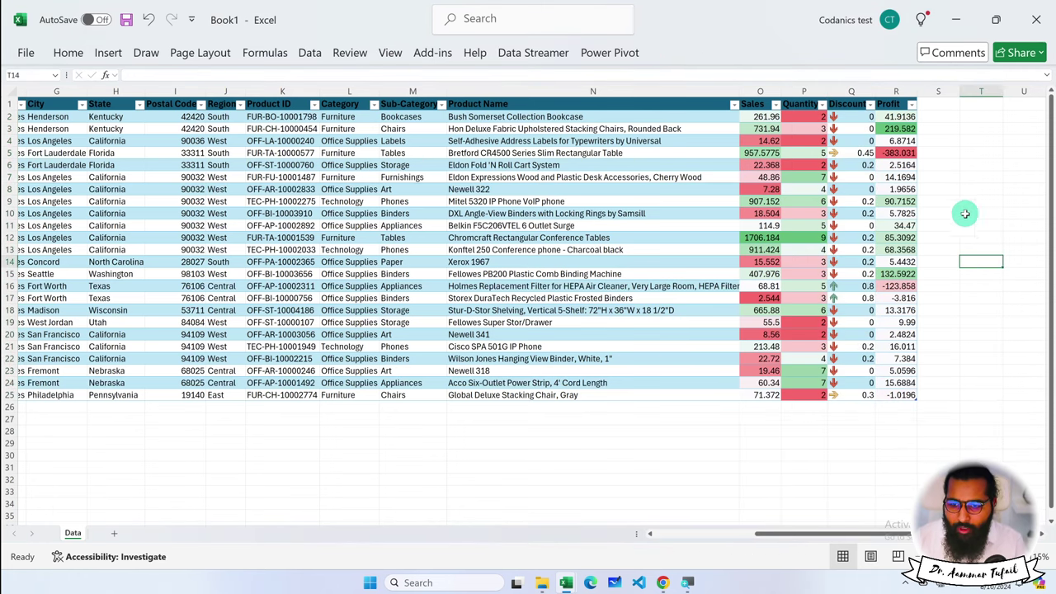
# Step: Zoom in on the formatted orders table and select the first Profit value
pyautogui.scroll(1, 949, 183)
pyautogui.scroll(1, 949, 185)
pyautogui.scroll(2, 863, 239)
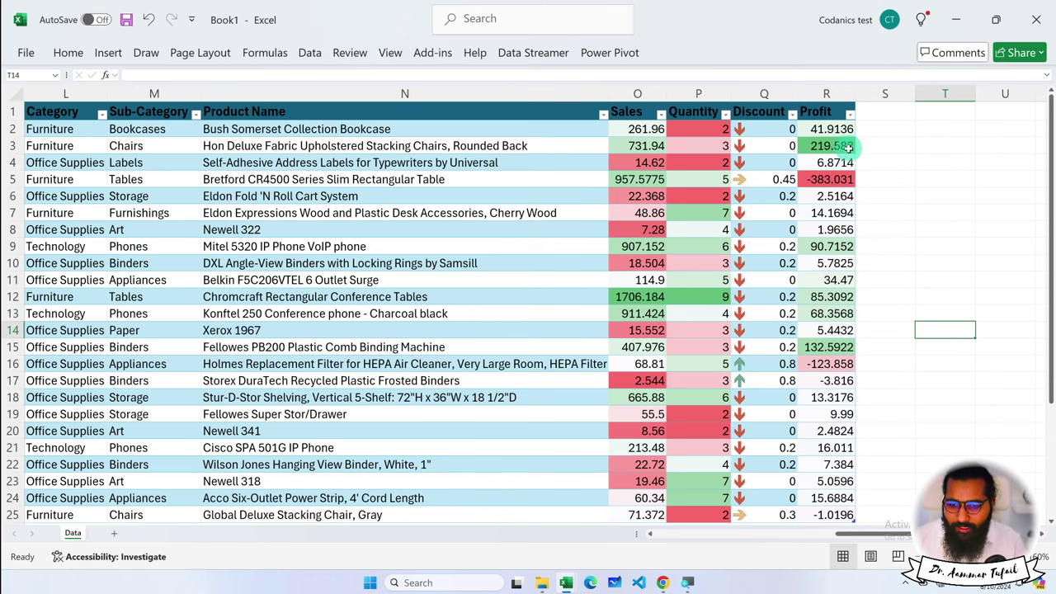
pyautogui.scroll(-1, 861, 223)
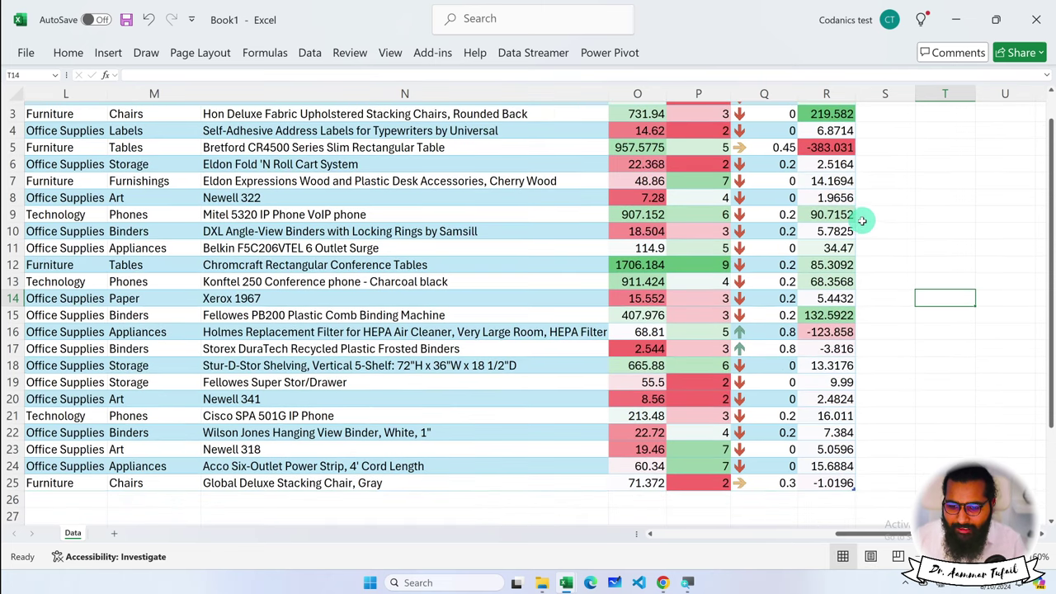
pyautogui.scroll(1, 861, 221)
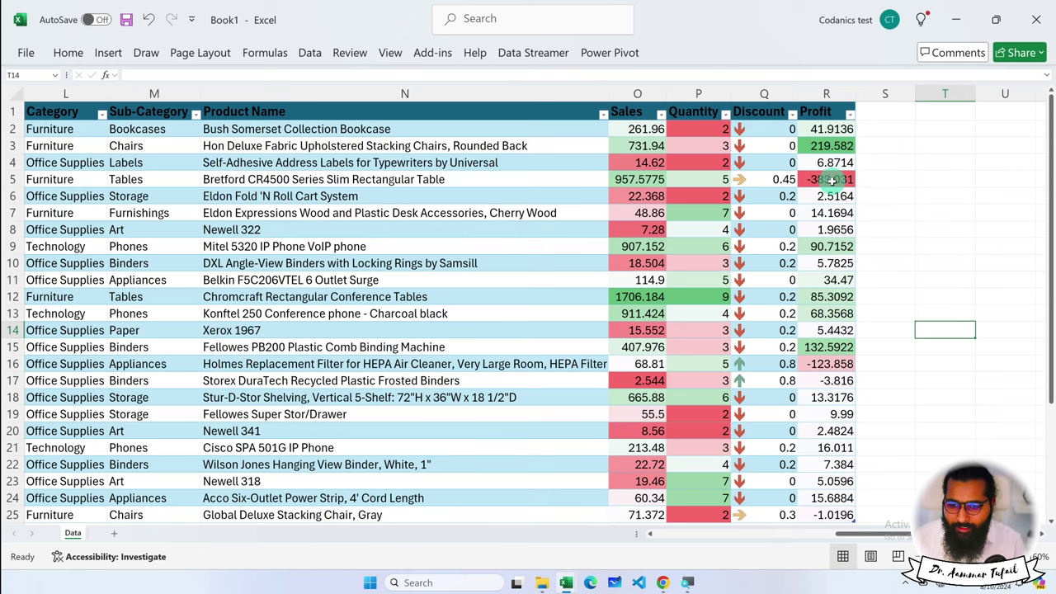
pyautogui.scroll(-2, 832, 180)
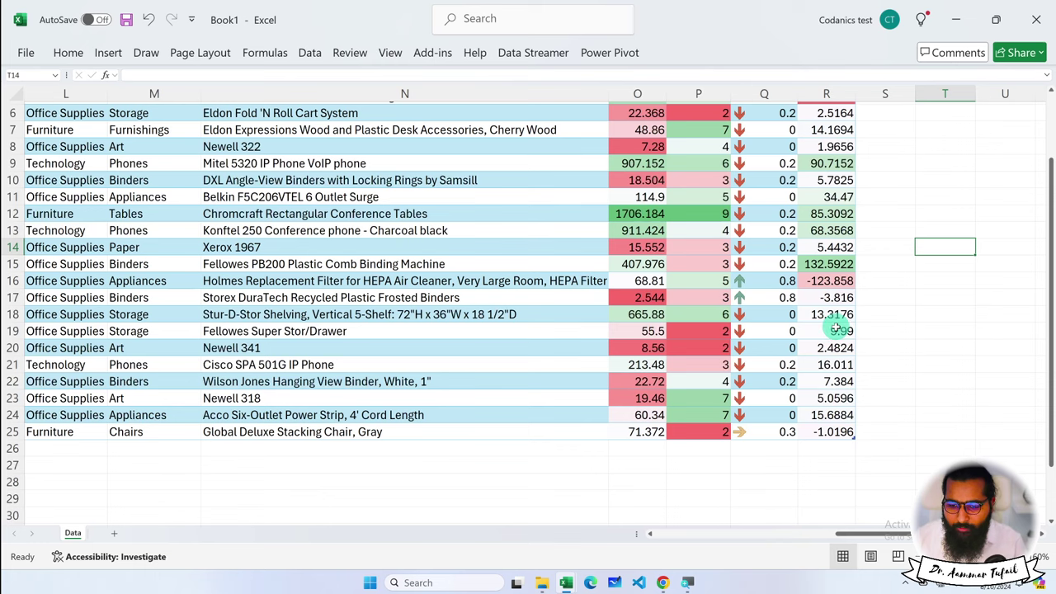
pyautogui.scroll(1, 836, 329)
pyautogui.scroll(1, 834, 326)
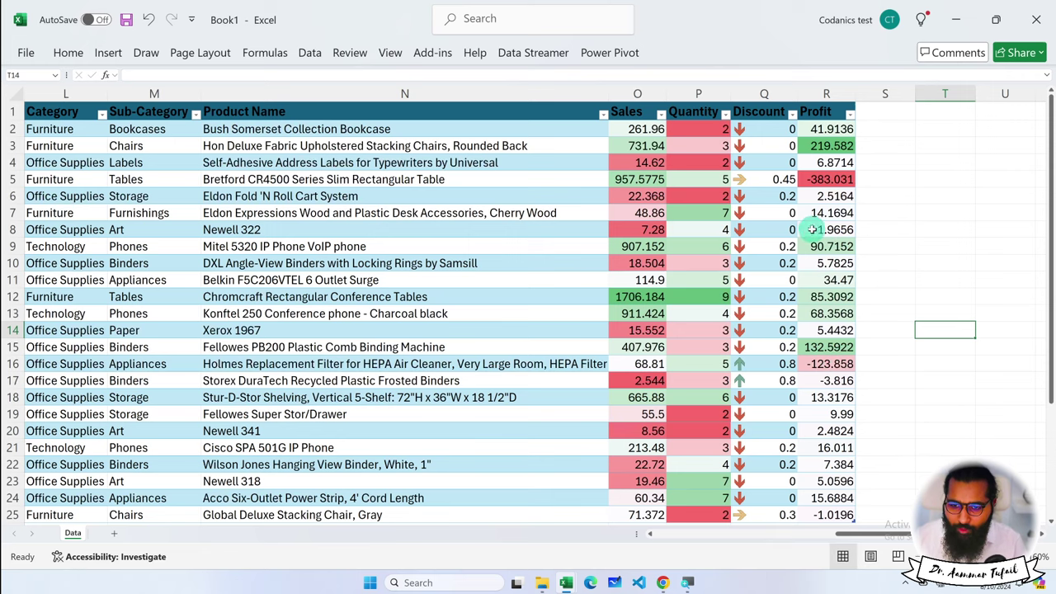
pyautogui.scroll(-2, 857, 334)
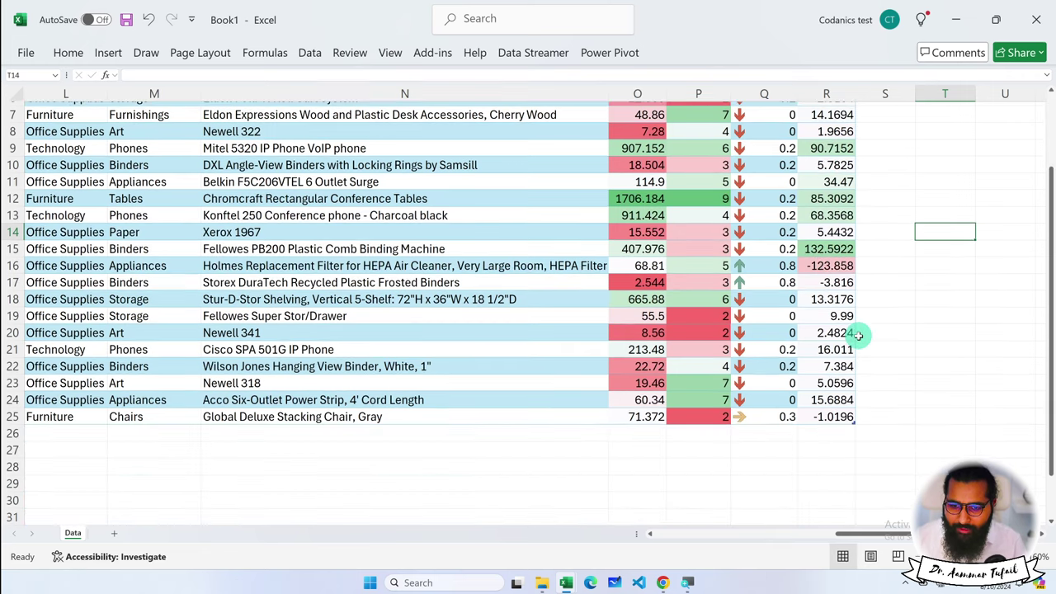
pyautogui.scroll(2, 857, 334)
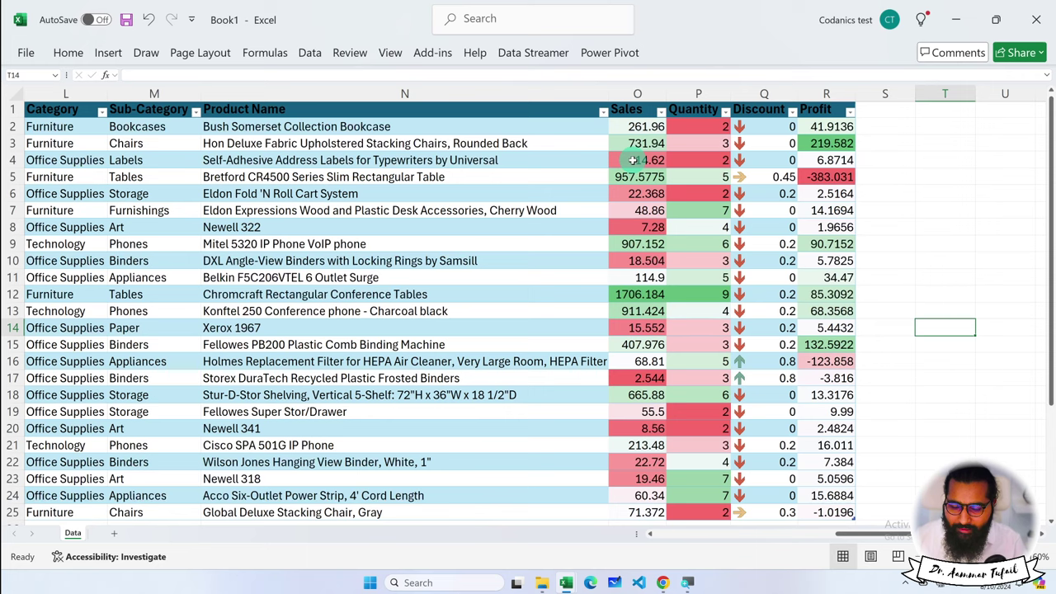
pyautogui.scroll(-1, 648, 312)
pyautogui.scroll(1, 648, 312)
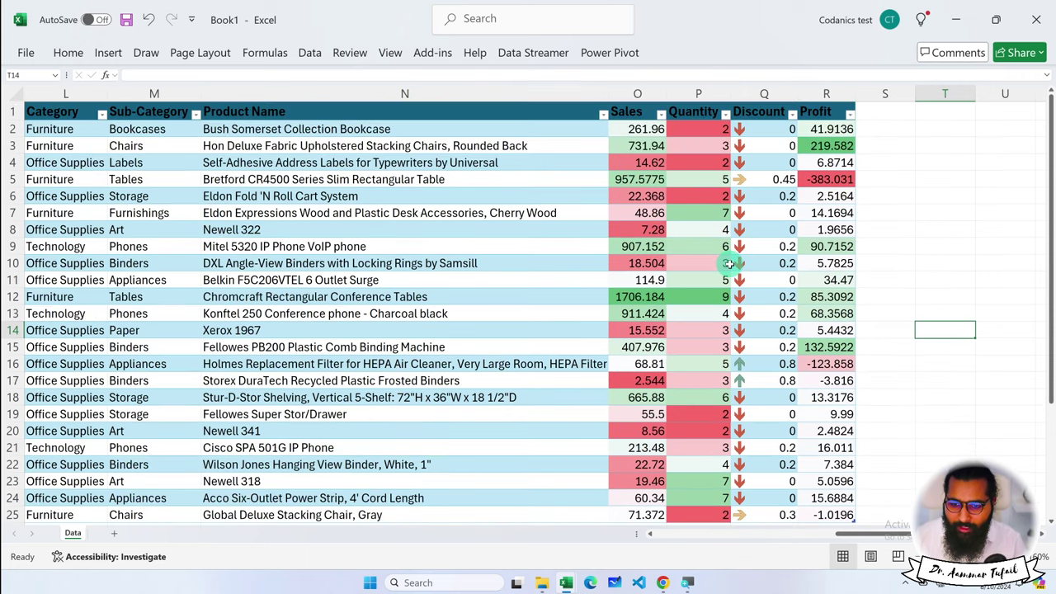
pyautogui.scroll(-4, 729, 263)
pyautogui.scroll(4, 734, 268)
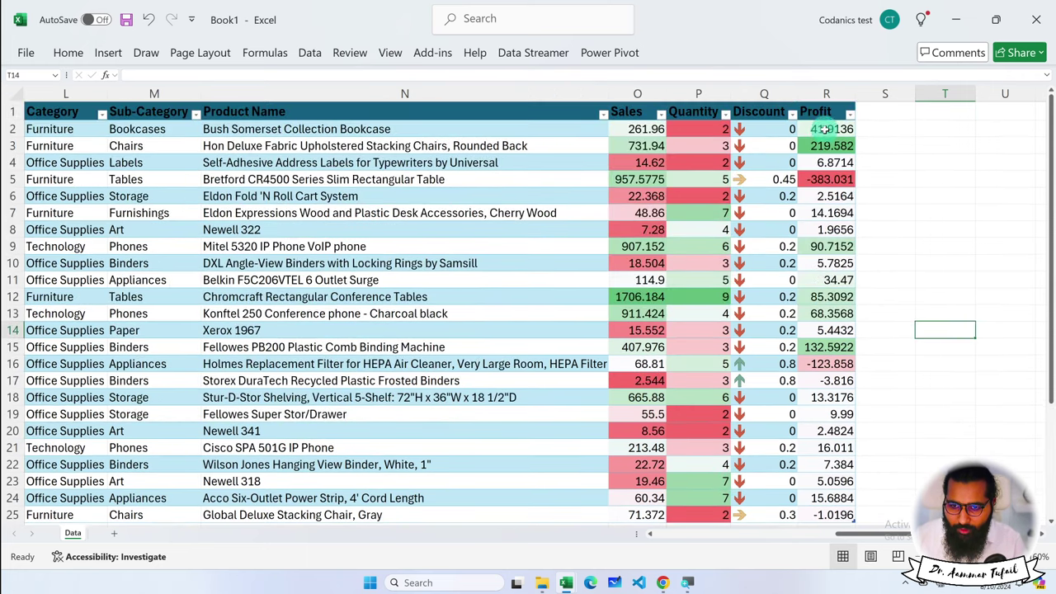
pyautogui.click(822, 125)
# Step: Select Profit R2:R25, try data bars on them, then undo
pyautogui.scroll(-1, 806, 389)
pyautogui.keyDown('shift'); pyautogui.click(825, 496); pyautogui.keyUp('shift')
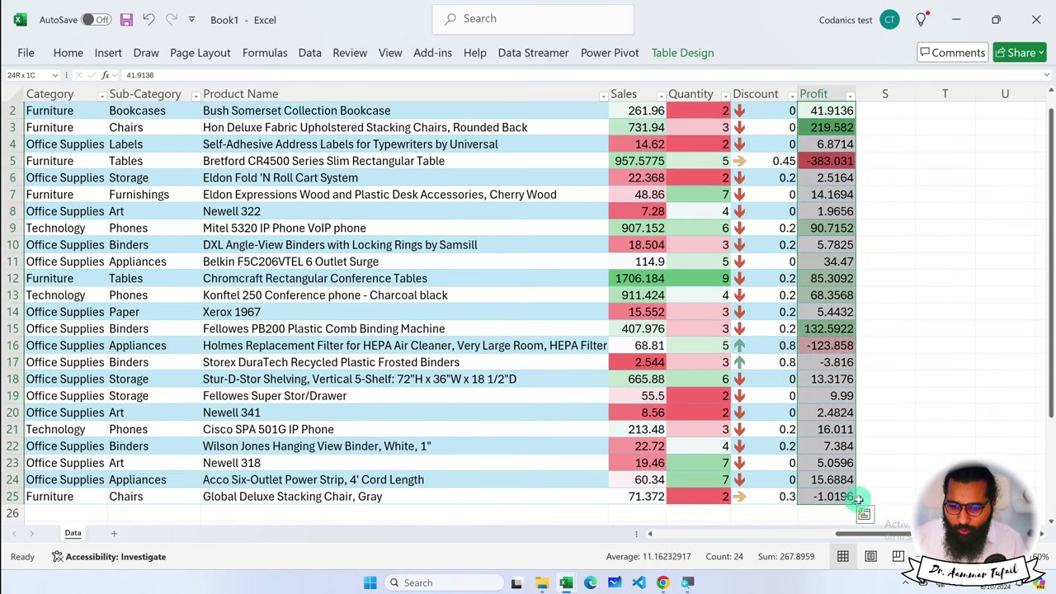
pyautogui.click(864, 513)
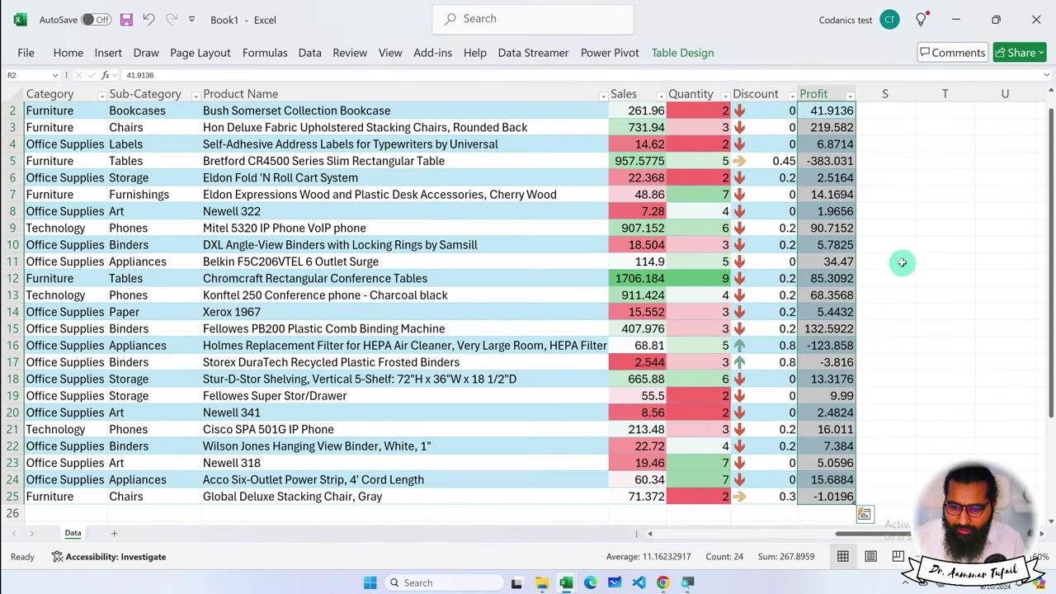
pyautogui.click(864, 512)
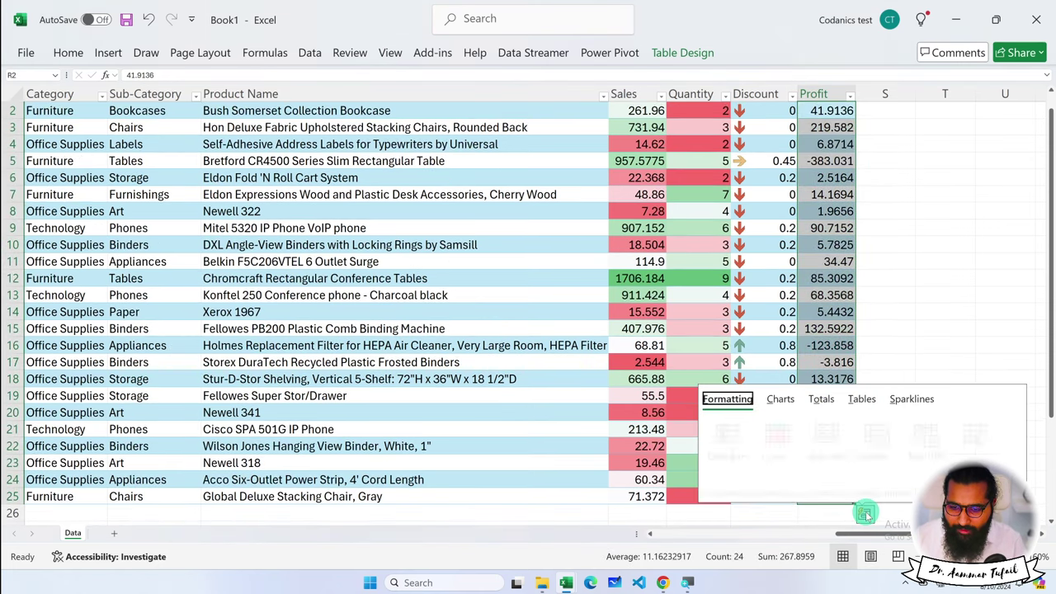
pyautogui.click(728, 435)
pyautogui.scroll(1, 956, 407)
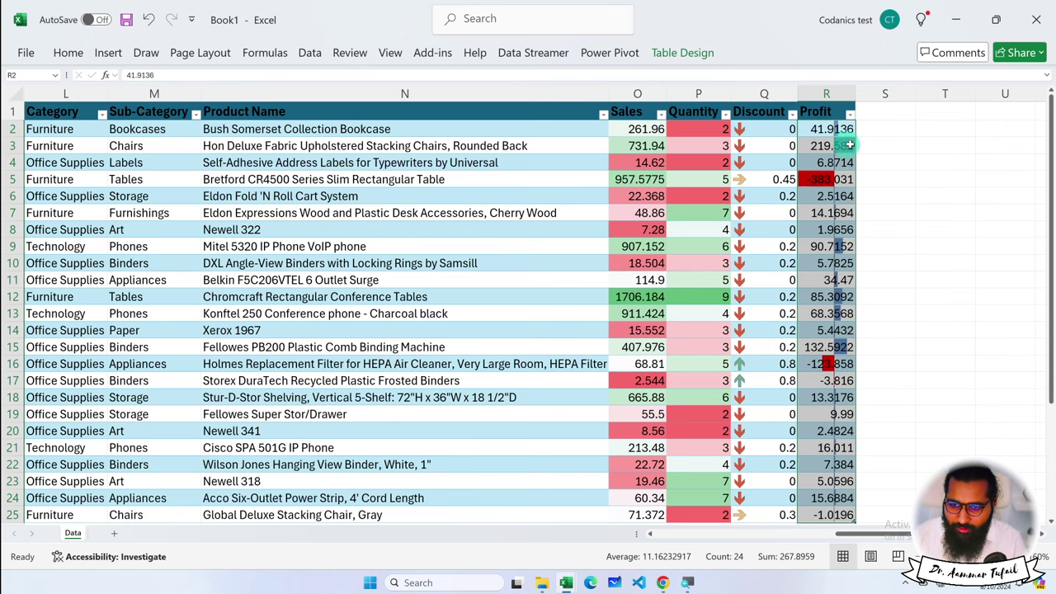
pyautogui.scroll(-2, 869, 238)
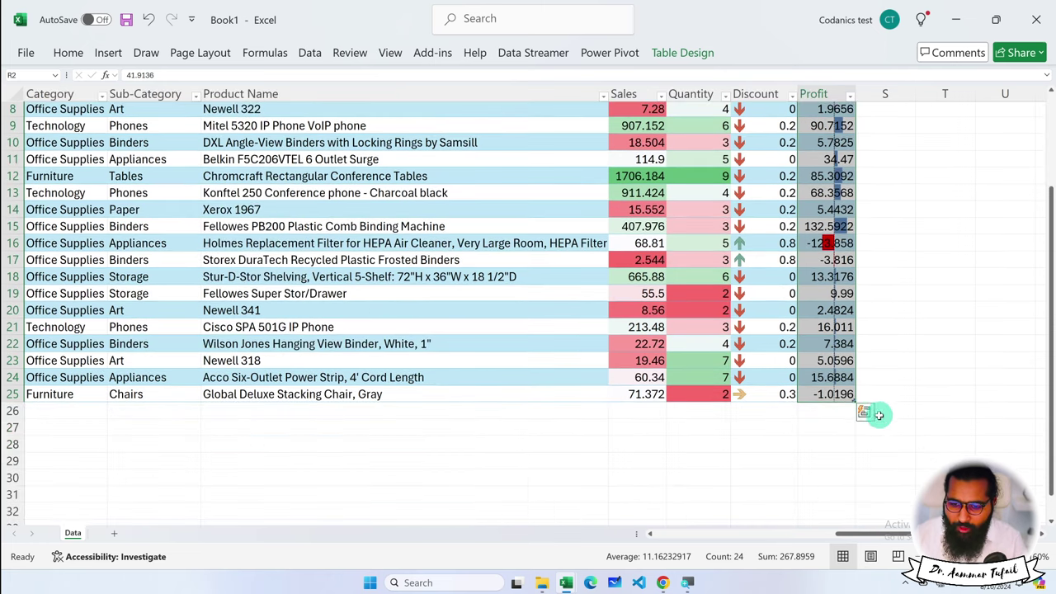
pyautogui.click(864, 412)
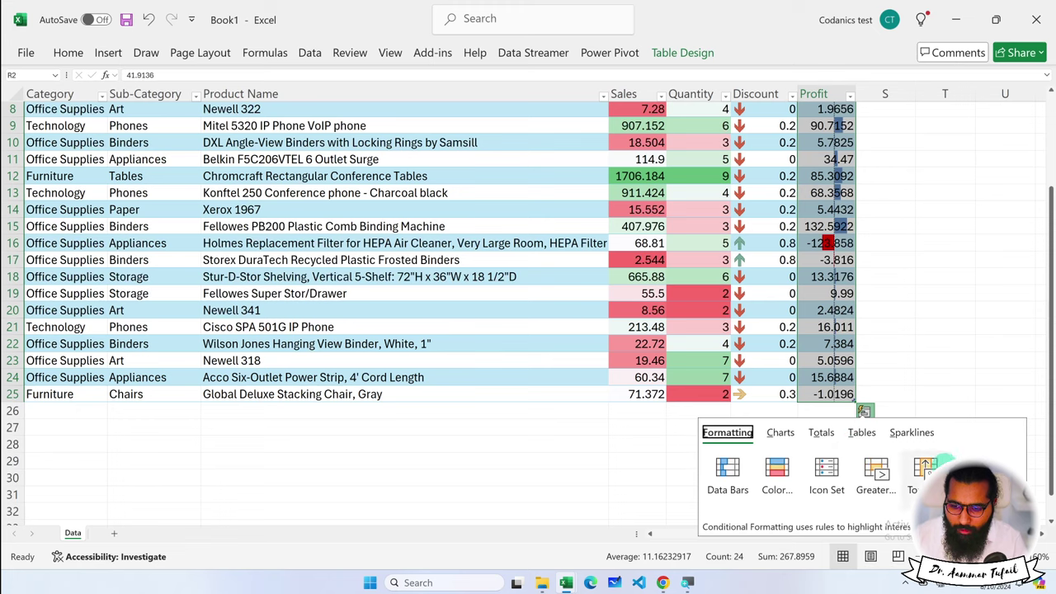
pyautogui.press('Escape')
# Step: Highlight the top 10% of Profit values in light red
pyautogui.click(863, 410)
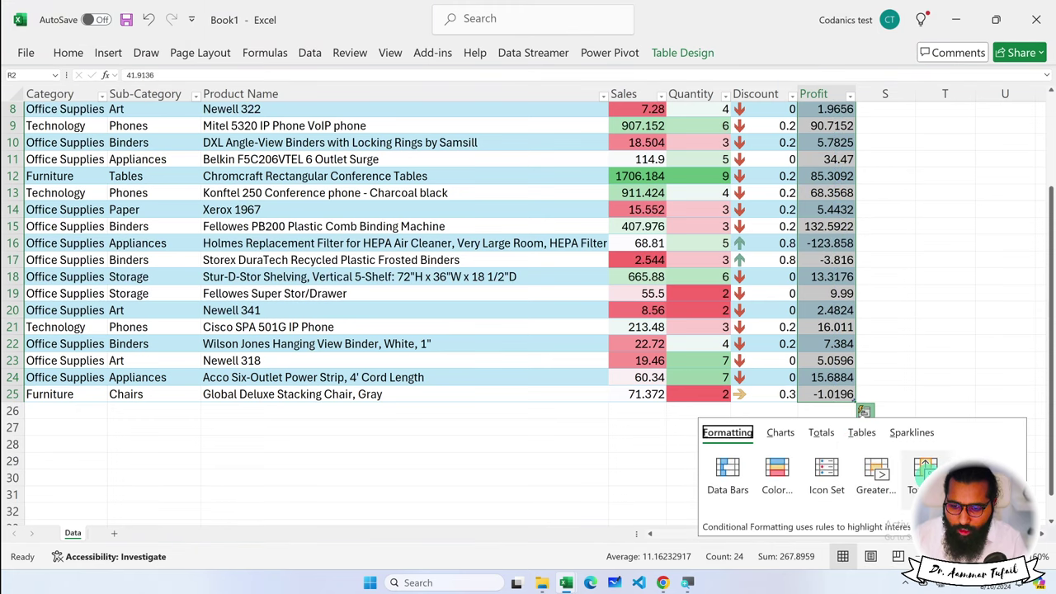
pyautogui.press('Escape')
pyautogui.scroll(2, 922, 375)
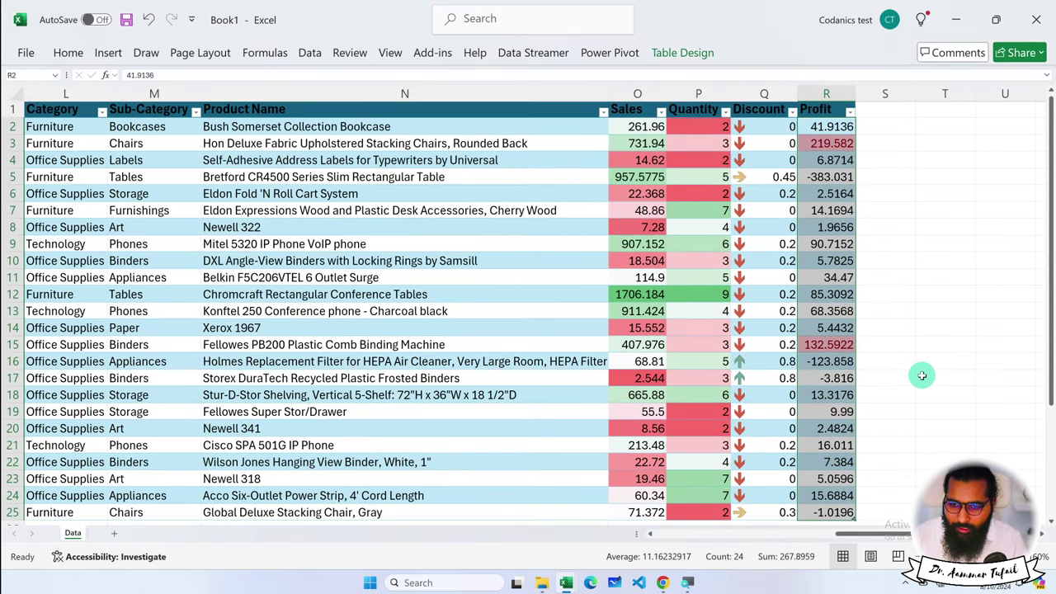
pyautogui.scroll(-1, 916, 405)
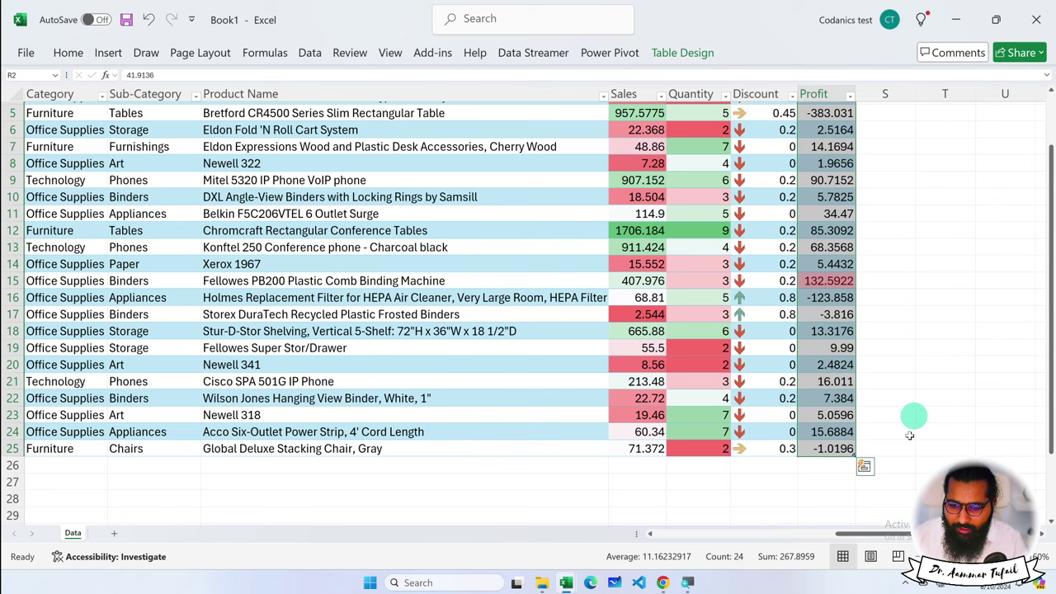
pyautogui.click(864, 466)
pyautogui.press('Escape')
pyautogui.click(864, 465)
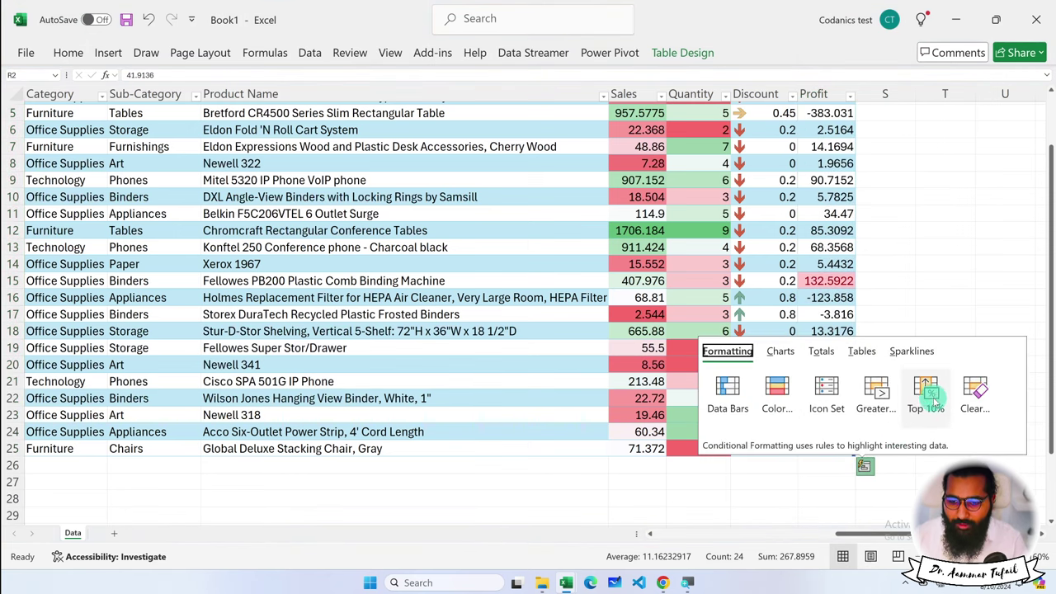
pyautogui.click(923, 396)
# Step: Reopen and close the Quick Analysis panel, then select cell N25
pyautogui.scroll(2, 902, 366)
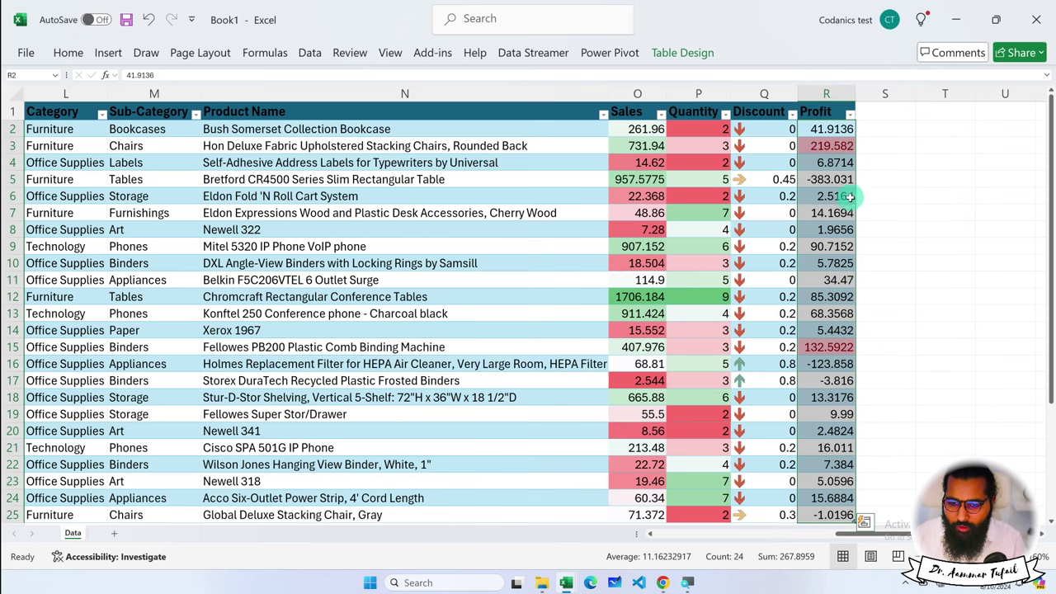
pyautogui.scroll(-4, 849, 196)
pyautogui.click(864, 332)
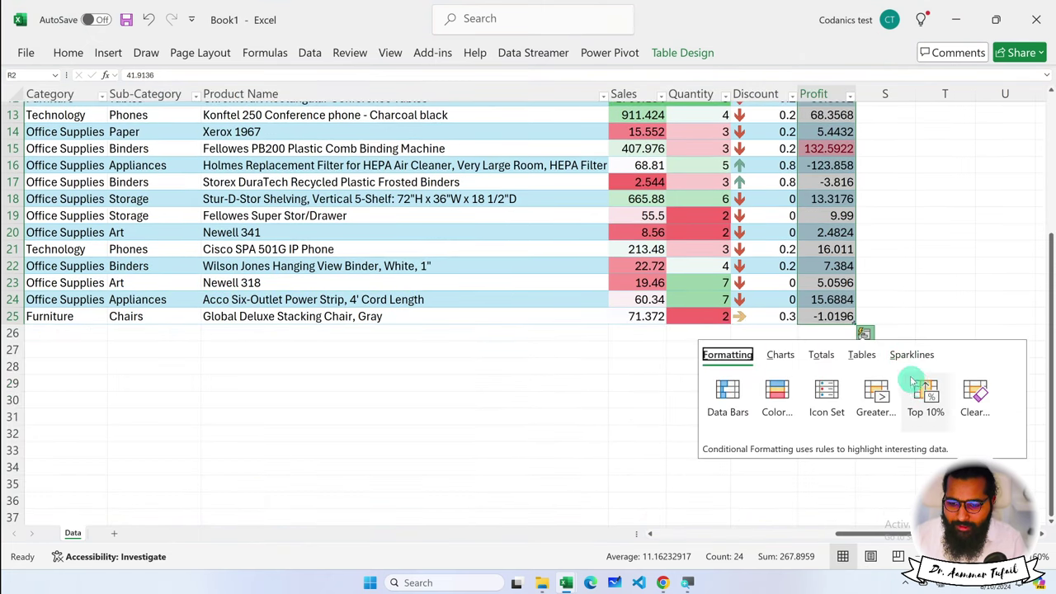
pyautogui.click(573, 353)
pyautogui.click(454, 318)
pyautogui.scroll(4, 412, 247)
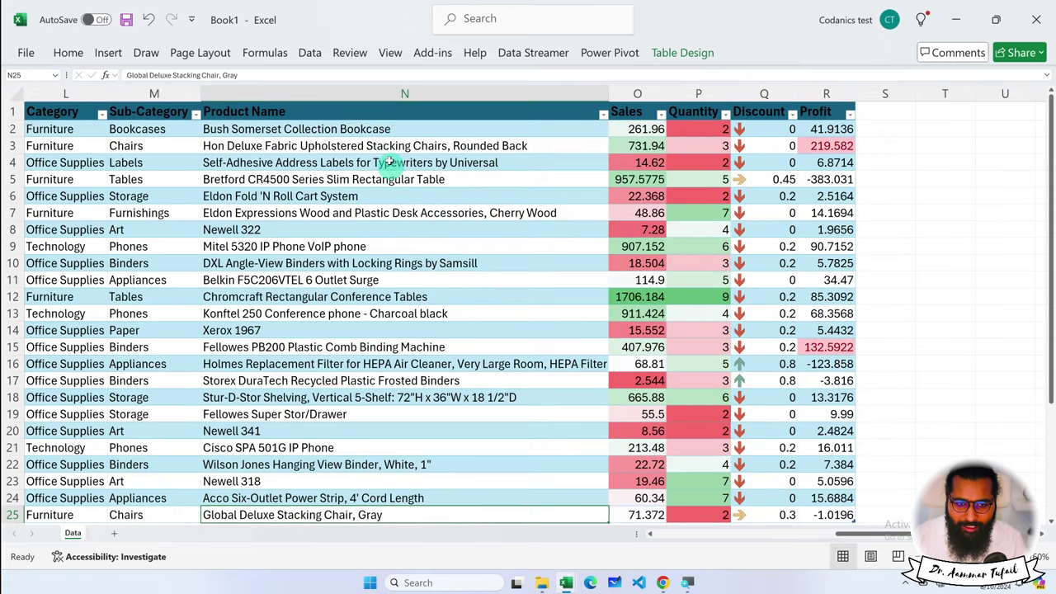
pyautogui.keyDown('shift'); pyautogui.click(366, 129); pyautogui.keyUp('shift')
pyautogui.scroll(-2, 536, 314)
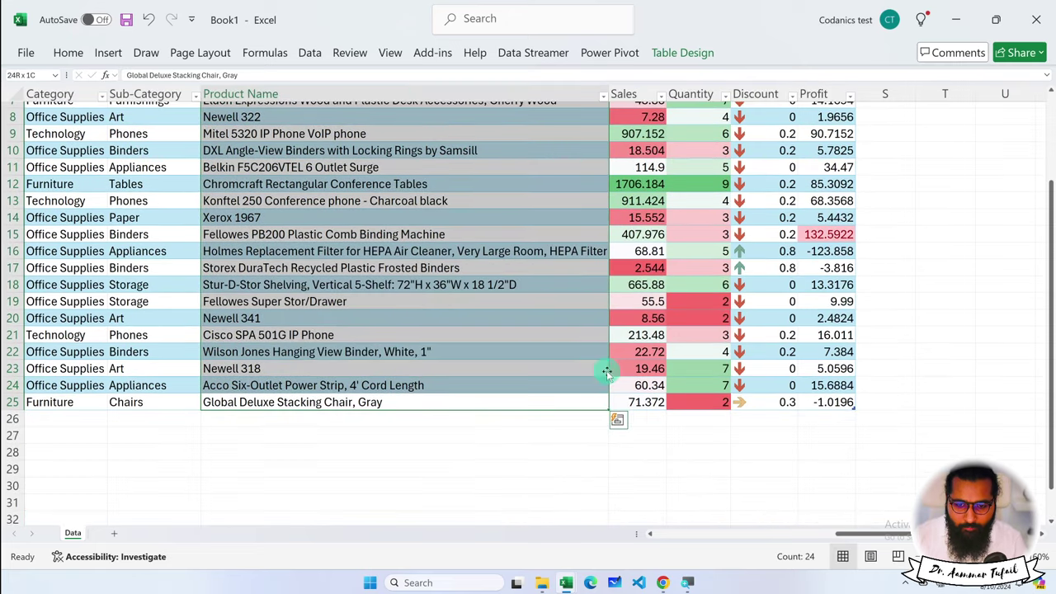
pyautogui.click(617, 422)
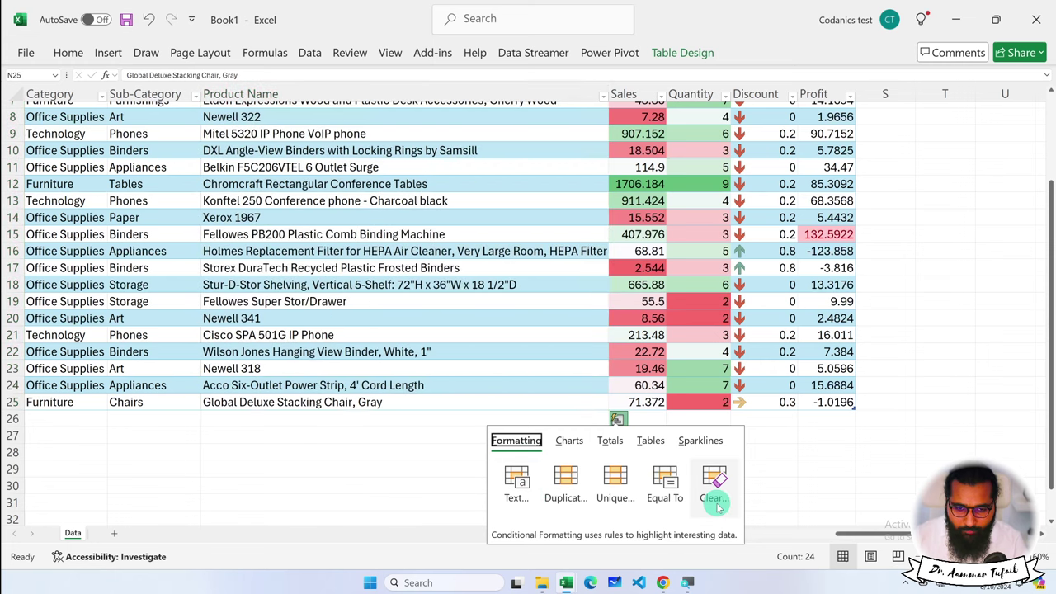
pyautogui.click(567, 441)
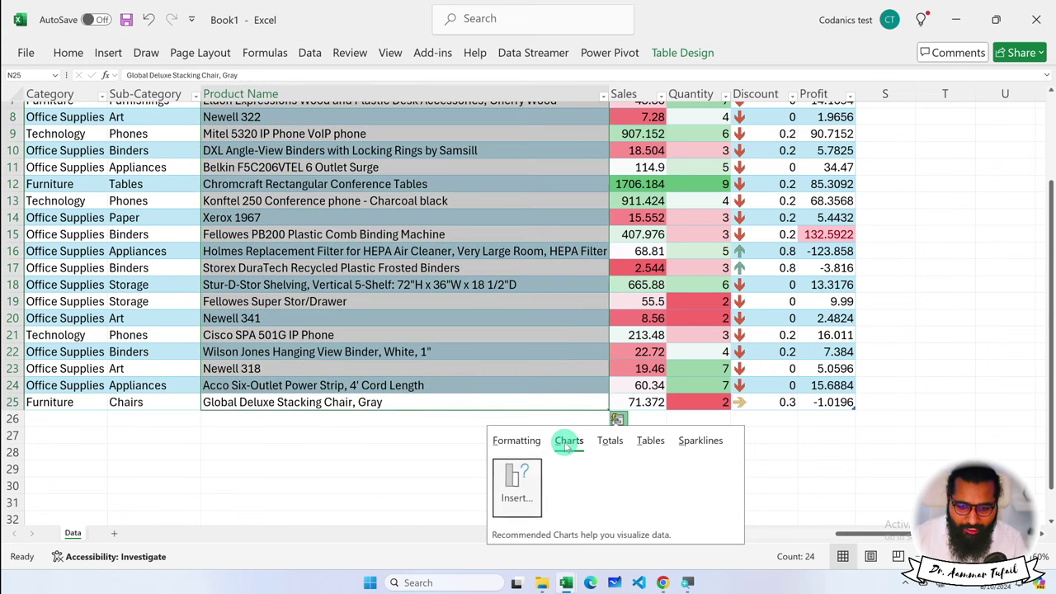
pyautogui.click(518, 476)
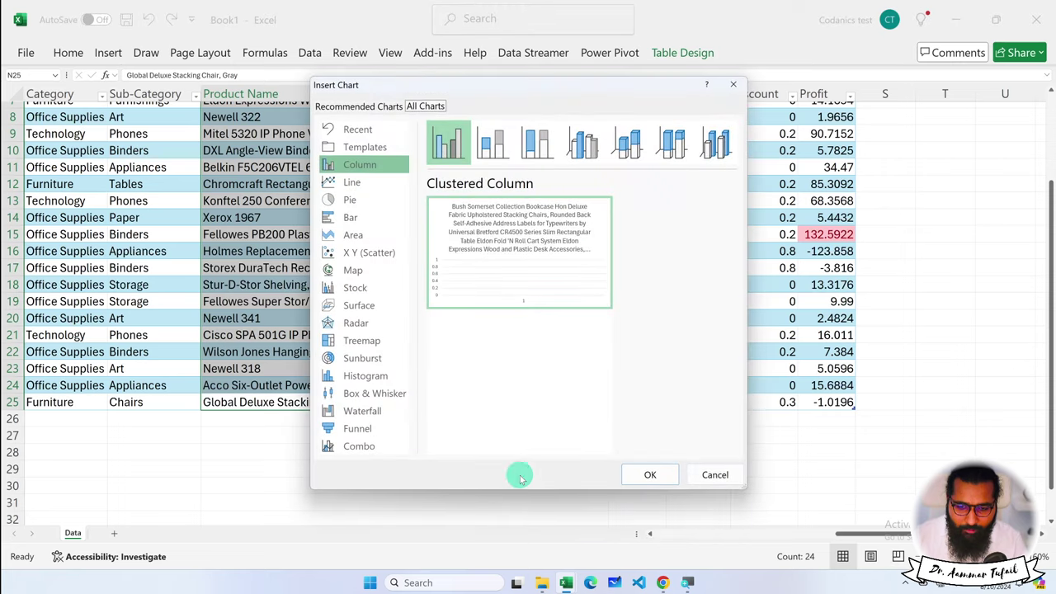
pyautogui.click(490, 145)
pyautogui.click(537, 144)
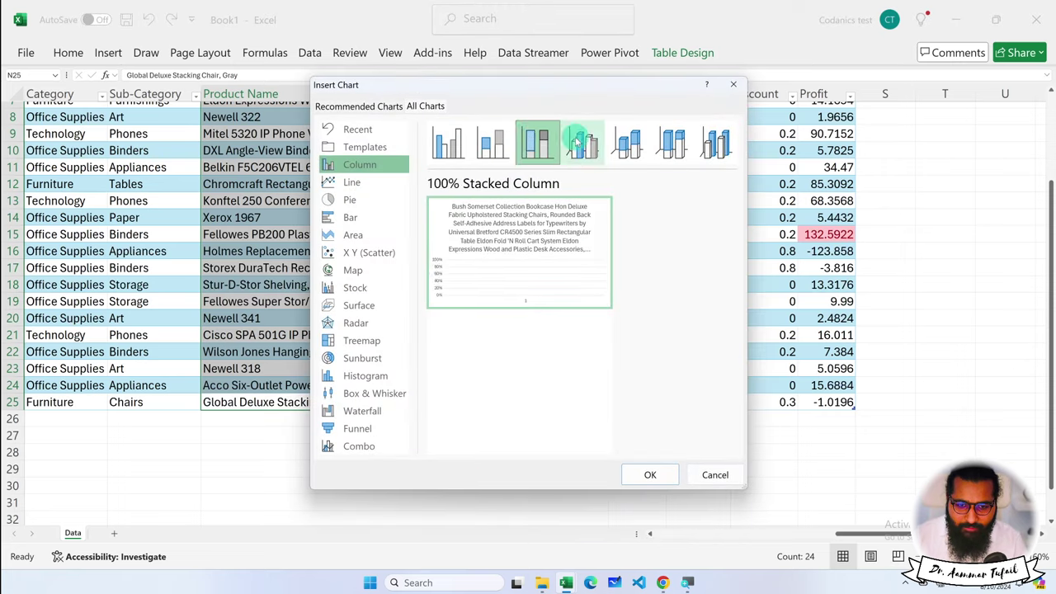
pyautogui.click(627, 144)
pyautogui.click(716, 144)
pyautogui.click(594, 145)
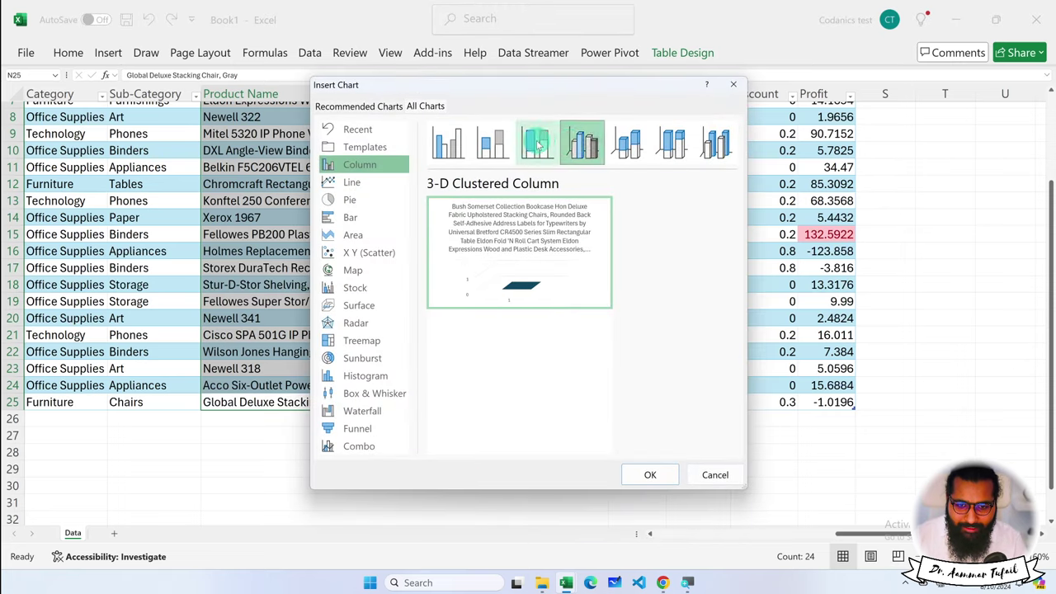
pyautogui.click(491, 144)
pyautogui.click(333, 184)
pyautogui.click(341, 198)
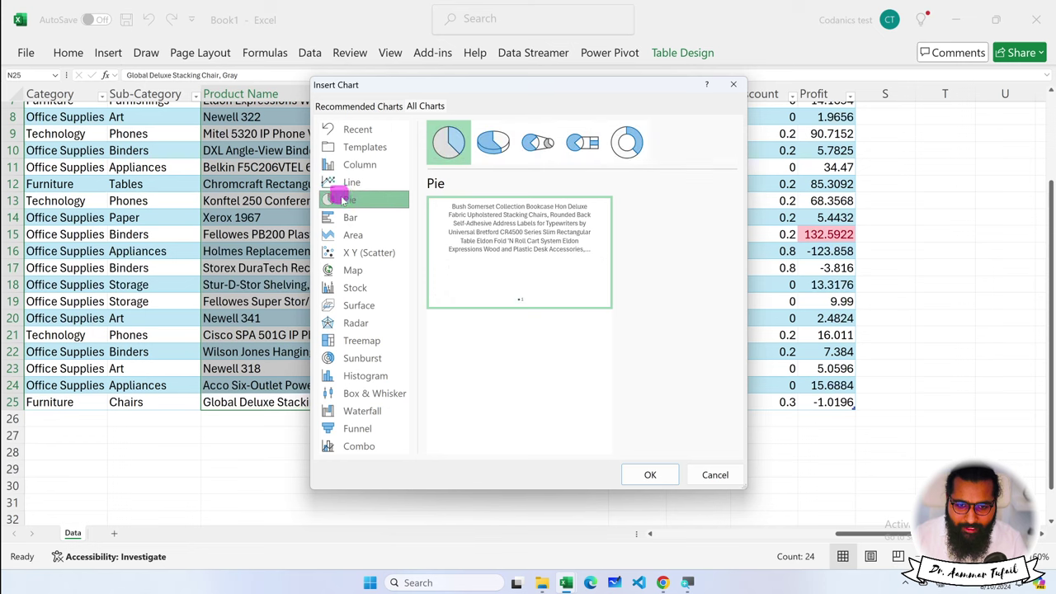
pyautogui.click(493, 141)
pyautogui.click(537, 142)
pyautogui.click(397, 132)
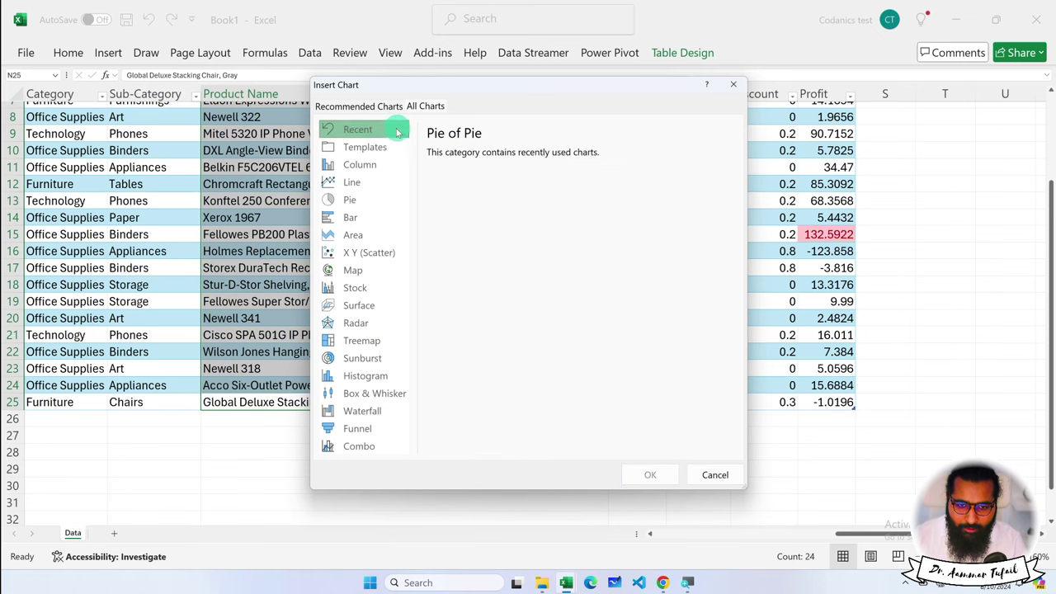
pyautogui.click(710, 474)
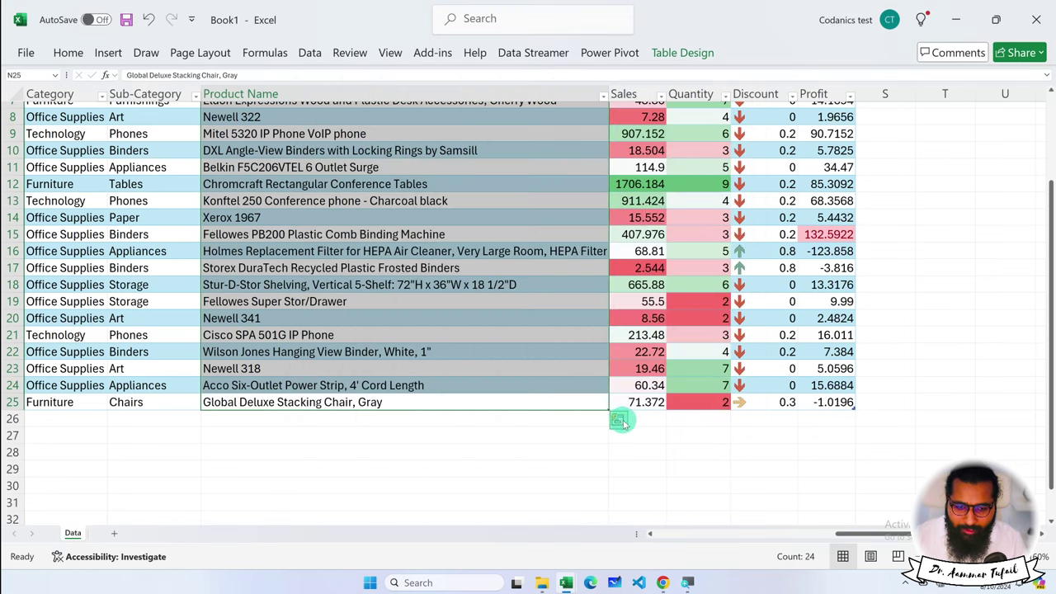
pyautogui.click(619, 421)
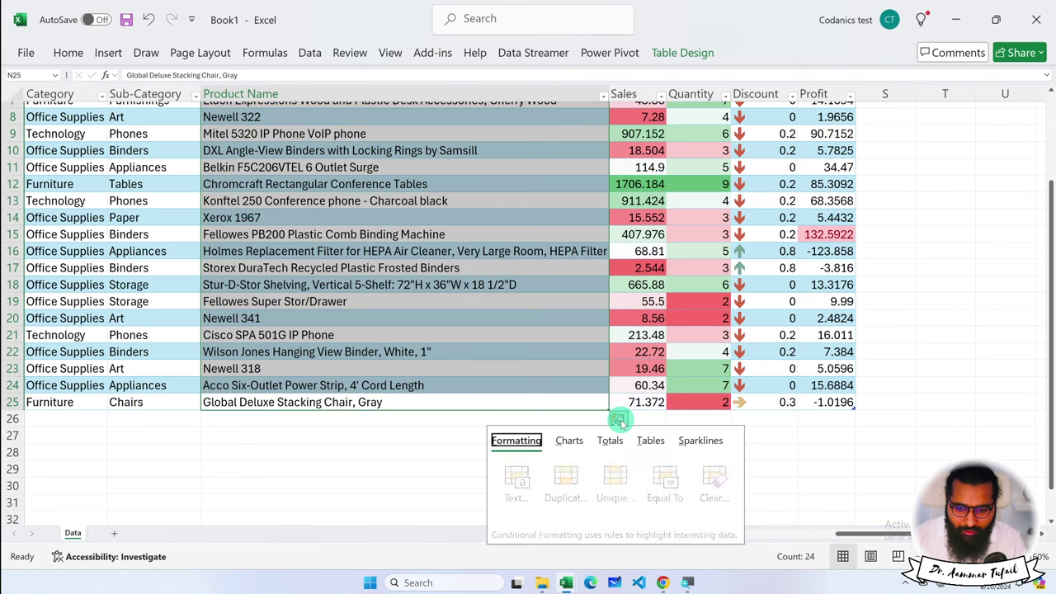
pyautogui.click(569, 440)
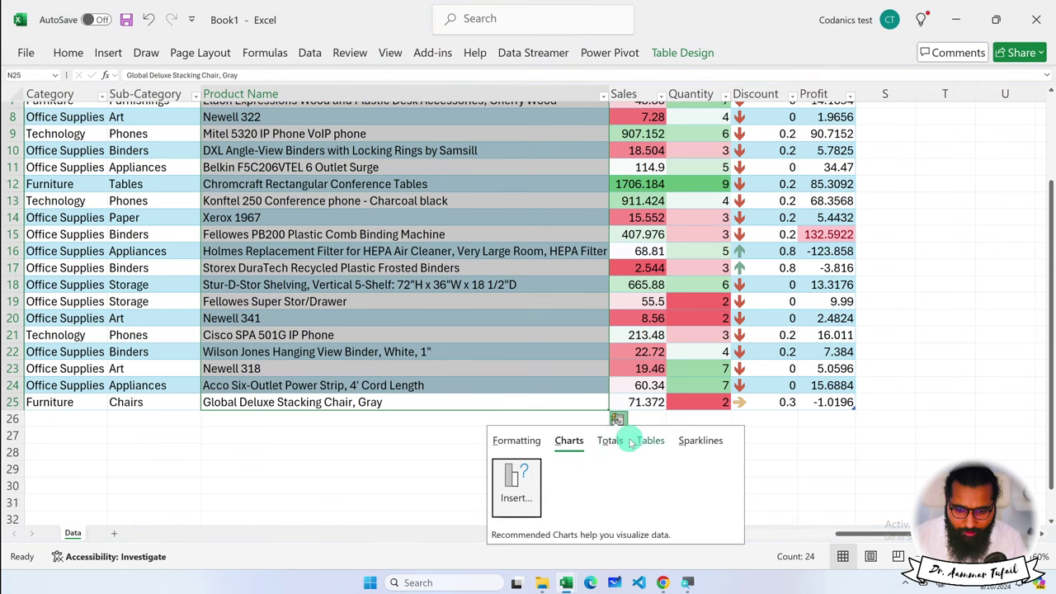
pyautogui.click(610, 440)
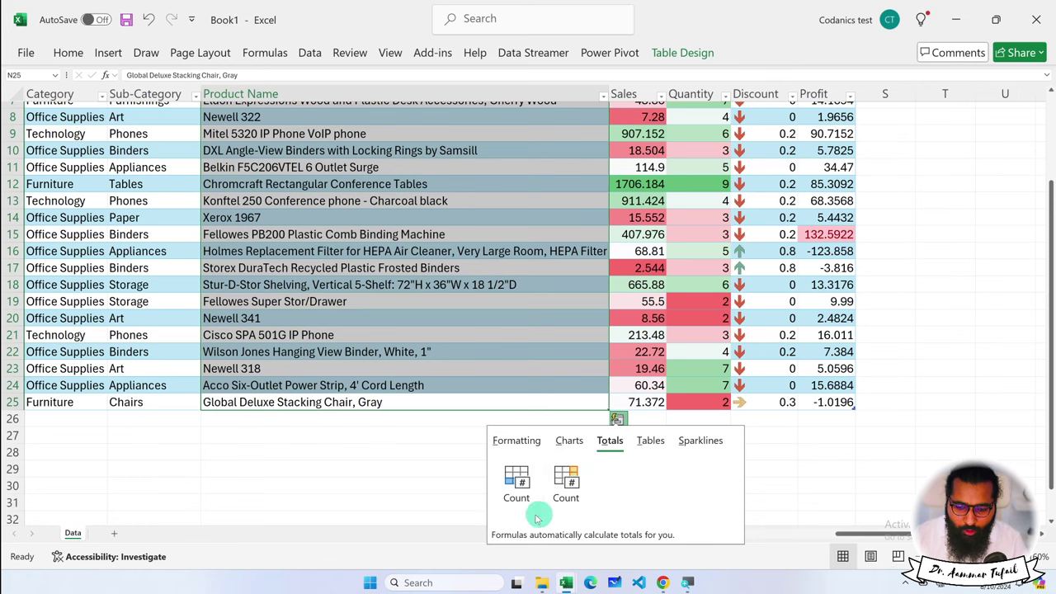
pyautogui.click(648, 441)
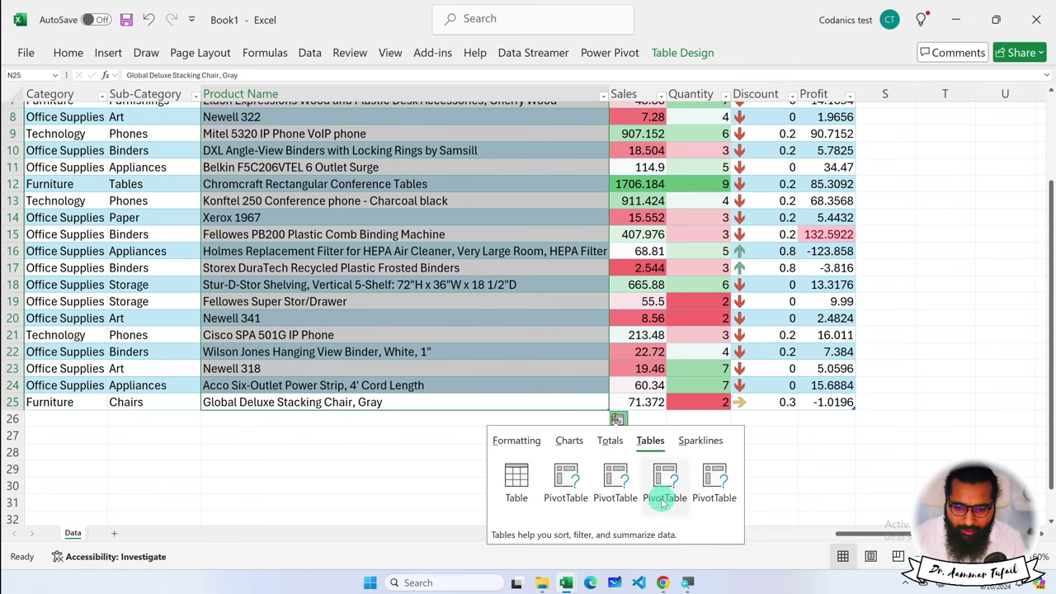
pyautogui.click(700, 440)
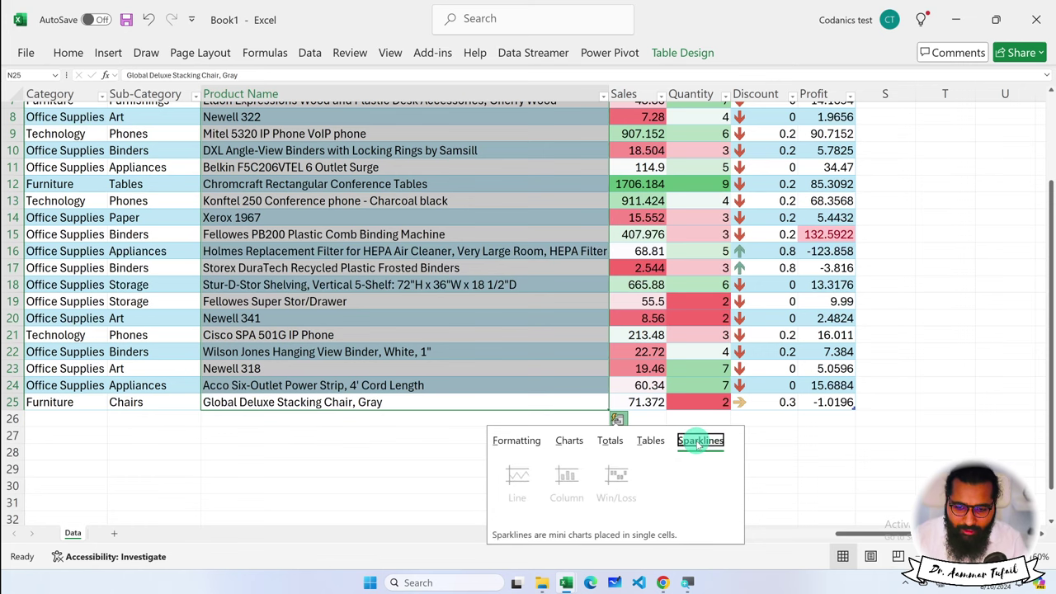
pyautogui.click(810, 452)
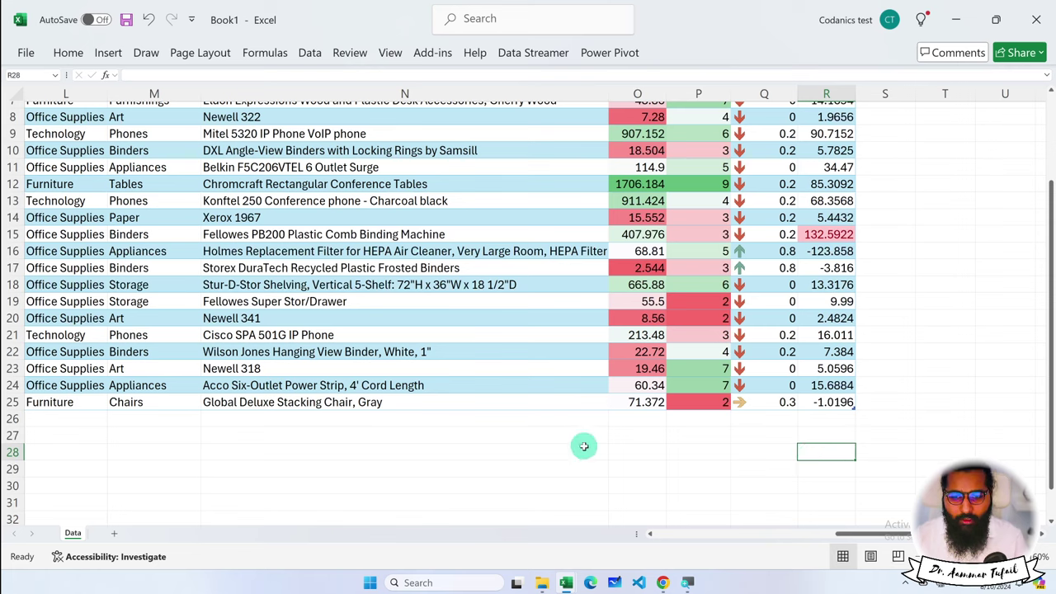
pyautogui.scroll(3, 582, 446)
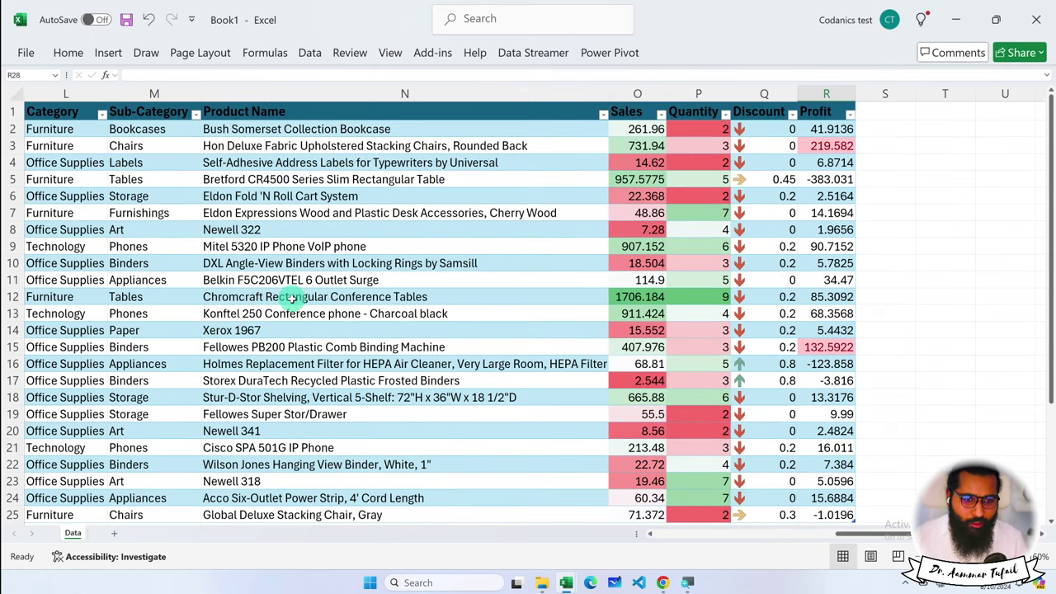
pyautogui.keyDown('ctrl'); pyautogui.scroll(-1, 291, 298); pyautogui.keyUp('ctrl')
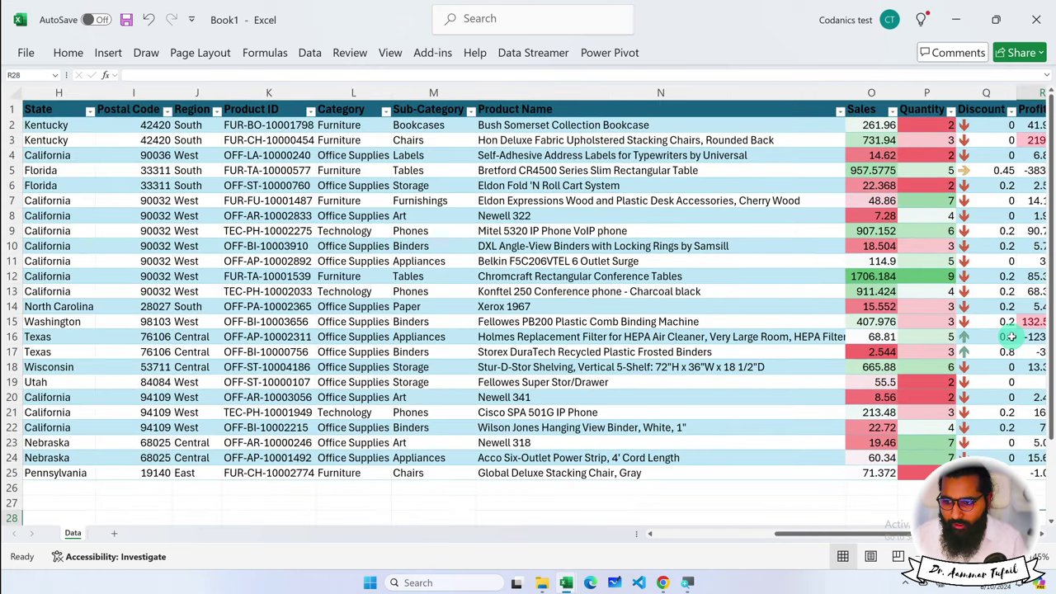
pyautogui.scroll(-5, 584, 341)
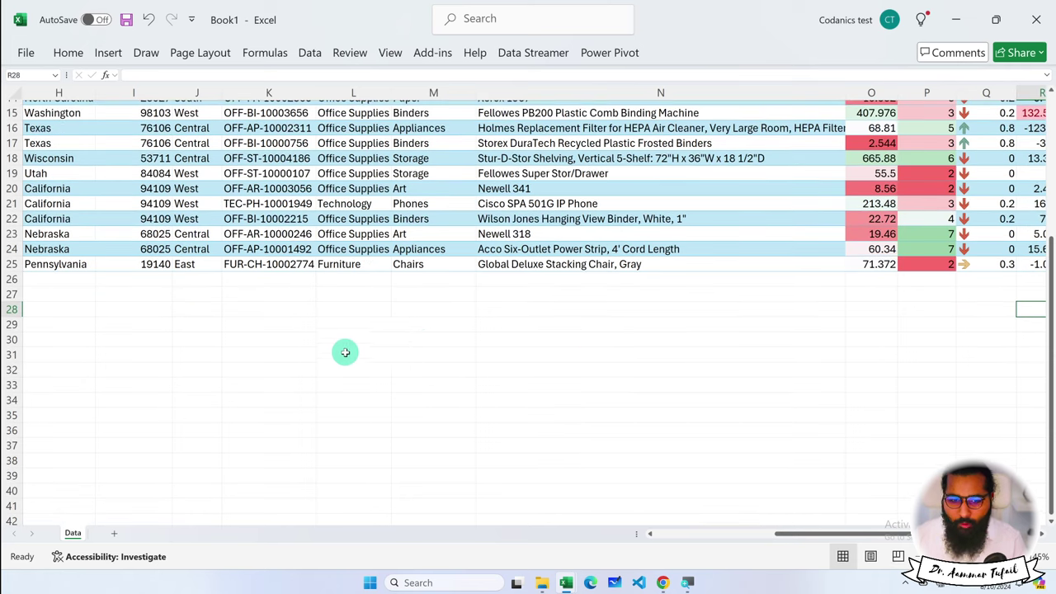
pyautogui.click(50, 285)
pyautogui.scroll(2, 65, 330)
pyautogui.press('Return')
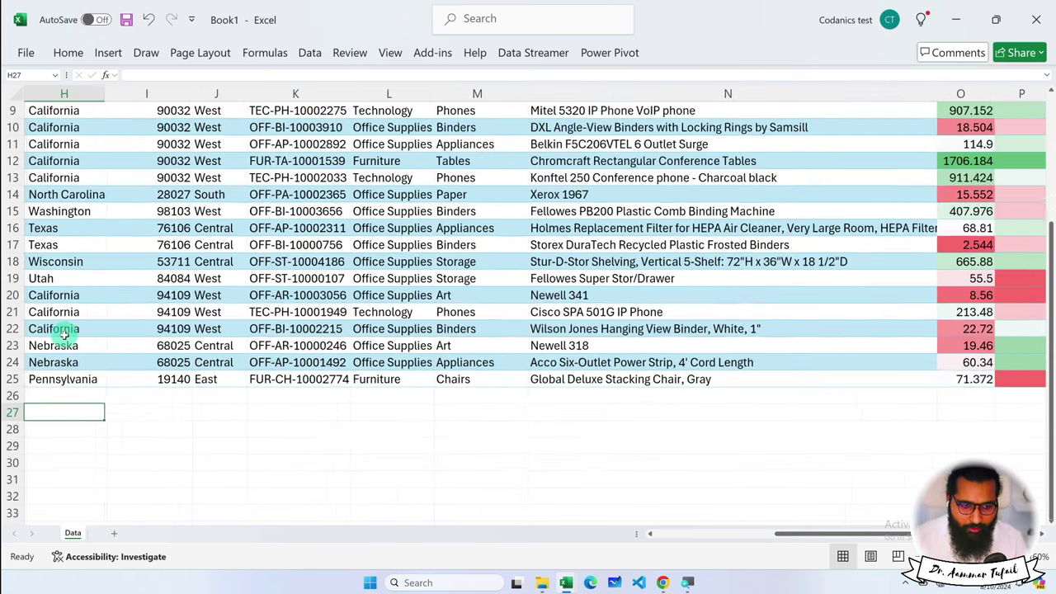
pyautogui.keyDown('ctrl'); pyautogui.scroll(1, 64, 330); pyautogui.keyUp('ctrl')
pyautogui.keyDown('ctrl'); pyautogui.scroll(1, 36, 228); pyautogui.keyUp('ctrl')
pyautogui.scroll(-1, 38, 212)
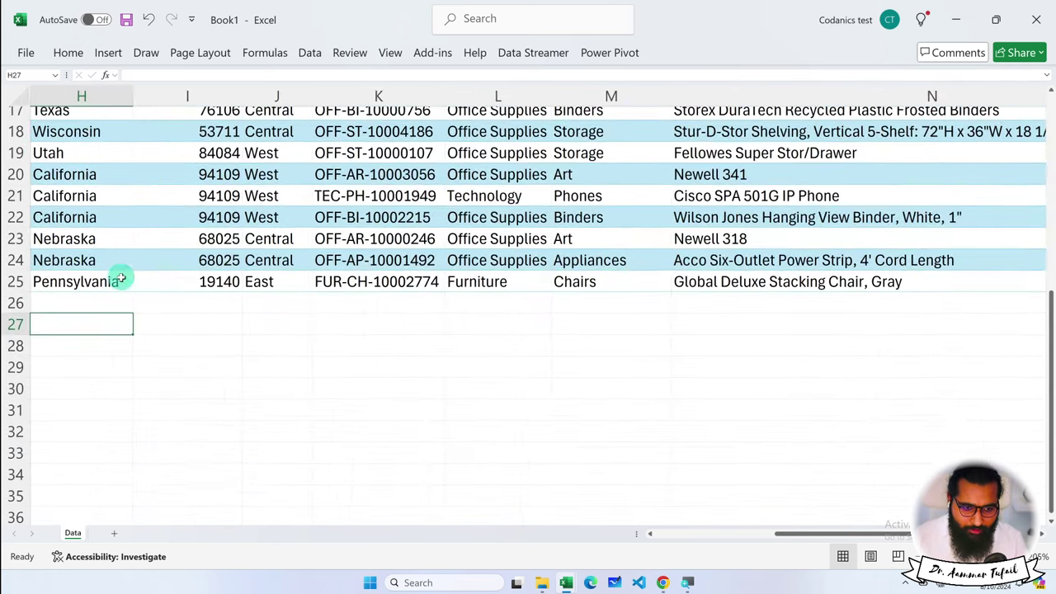
pyautogui.click(75, 281)
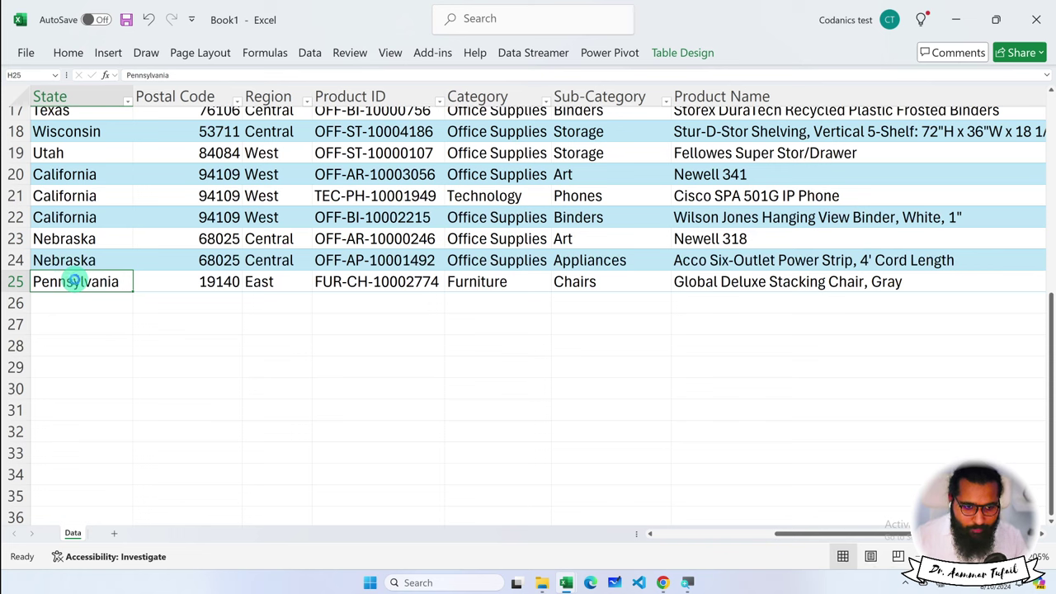
pyautogui.hotkey('ctrl', 'c')
pyautogui.click(72, 347)
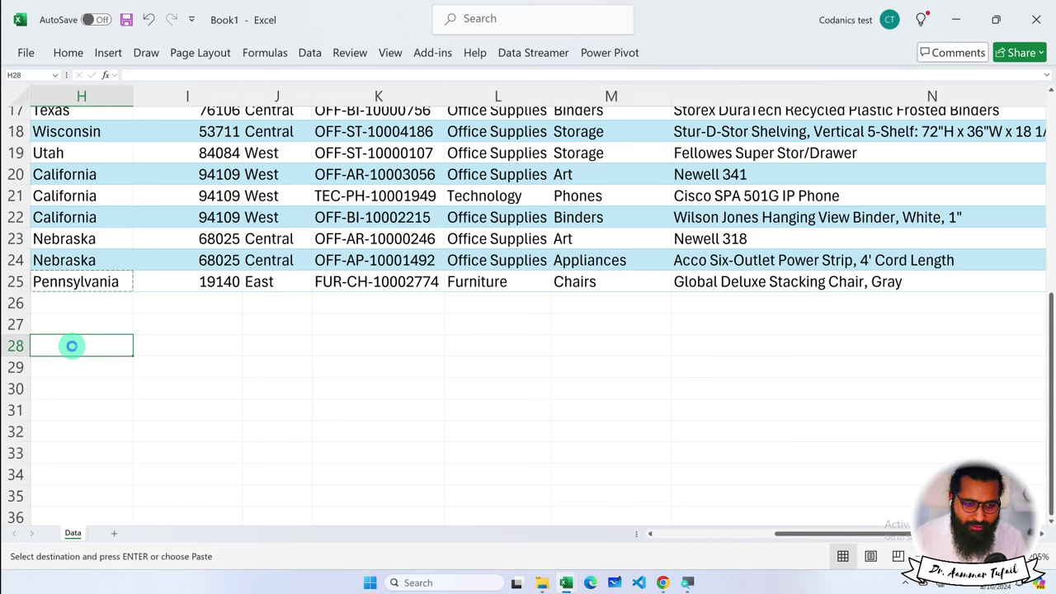
pyautogui.hotkey('ctrl', 'v')
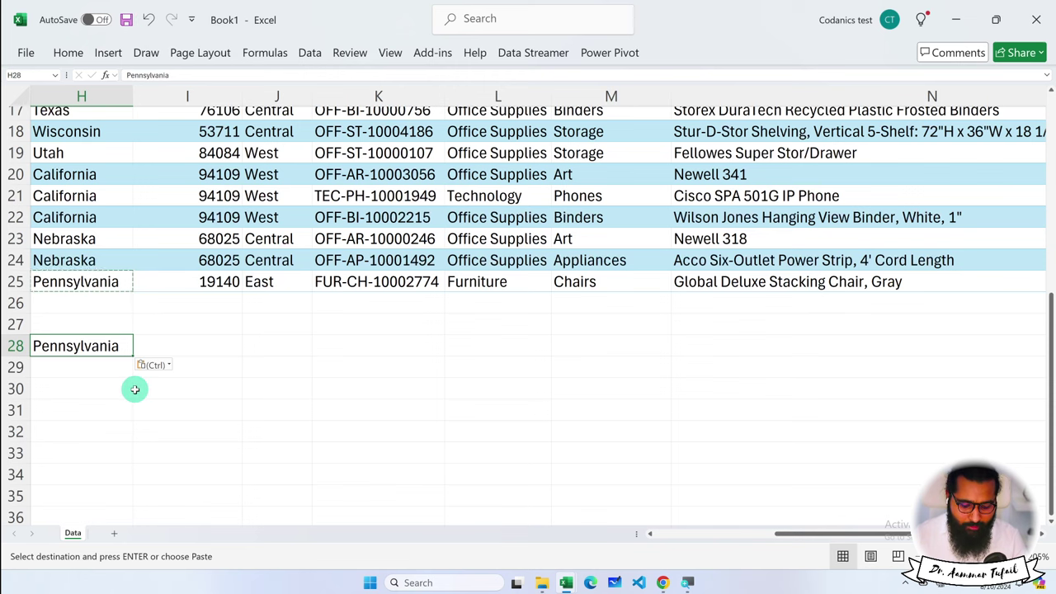
pyautogui.hotkey('ctrl', 'z')
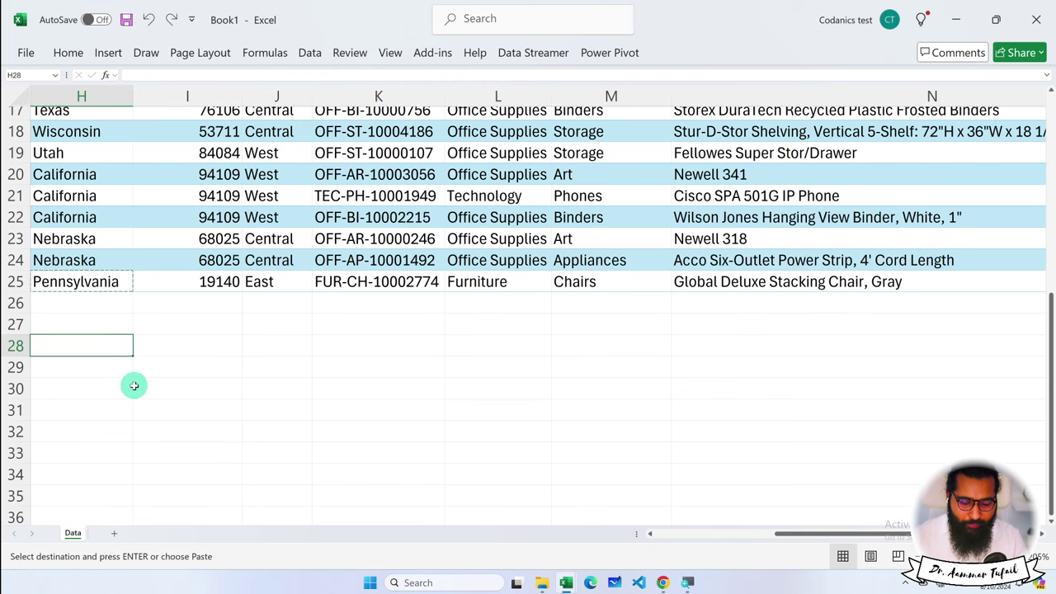